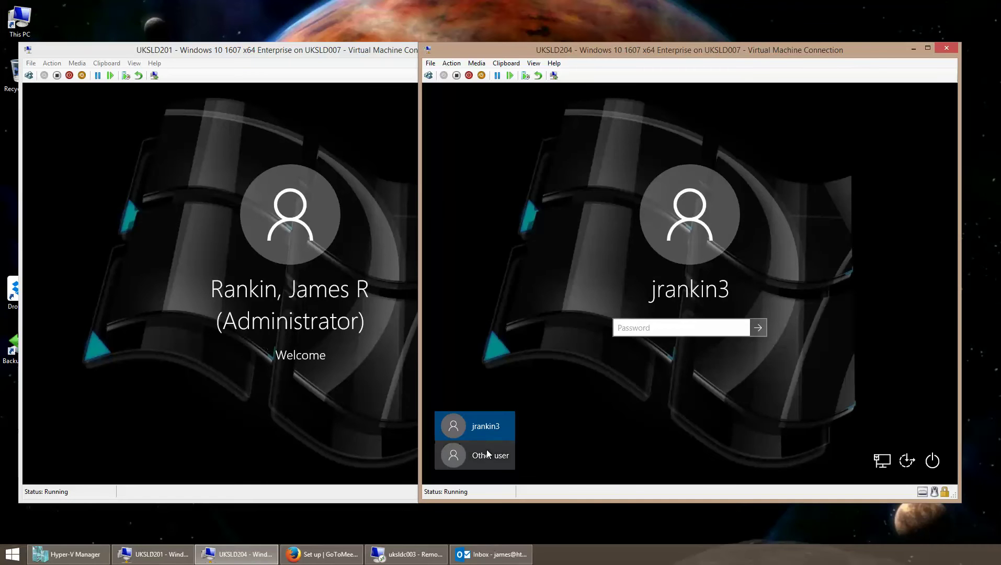
# - Sign in to UKSLD204 through Other user, entering the admin account's username and password
pyautogui.click(487, 454)
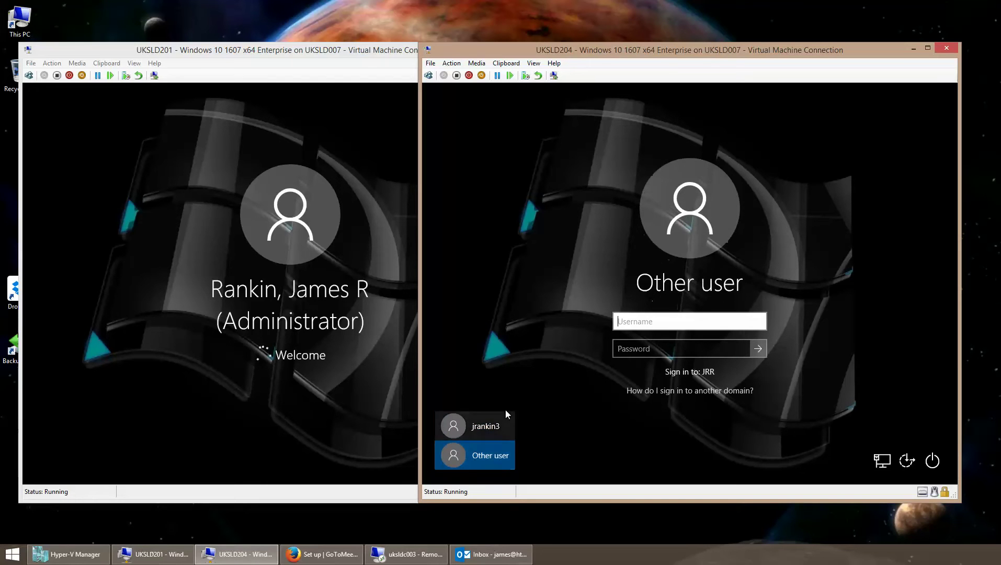
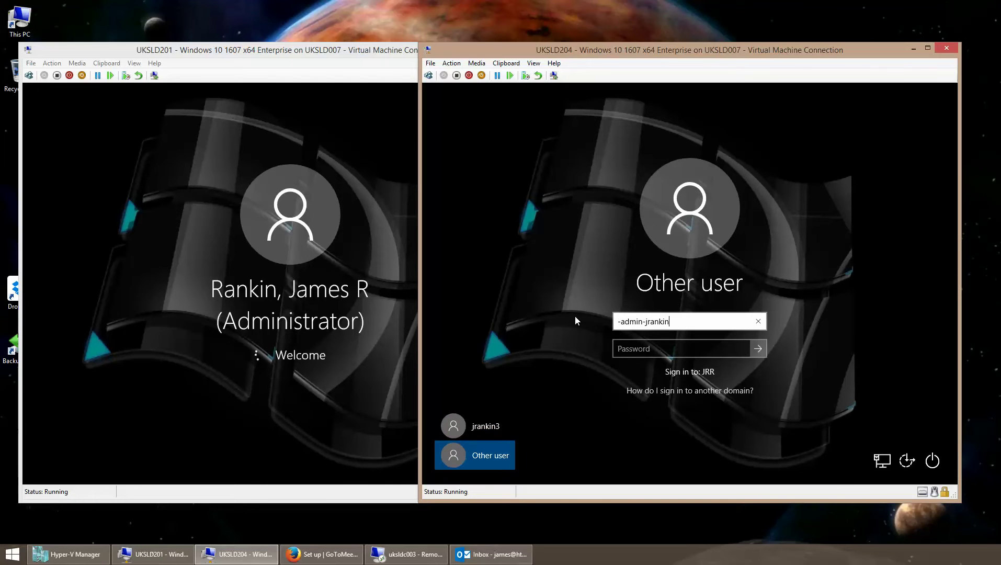
pyautogui.press('Tab')
pyautogui.write('************')
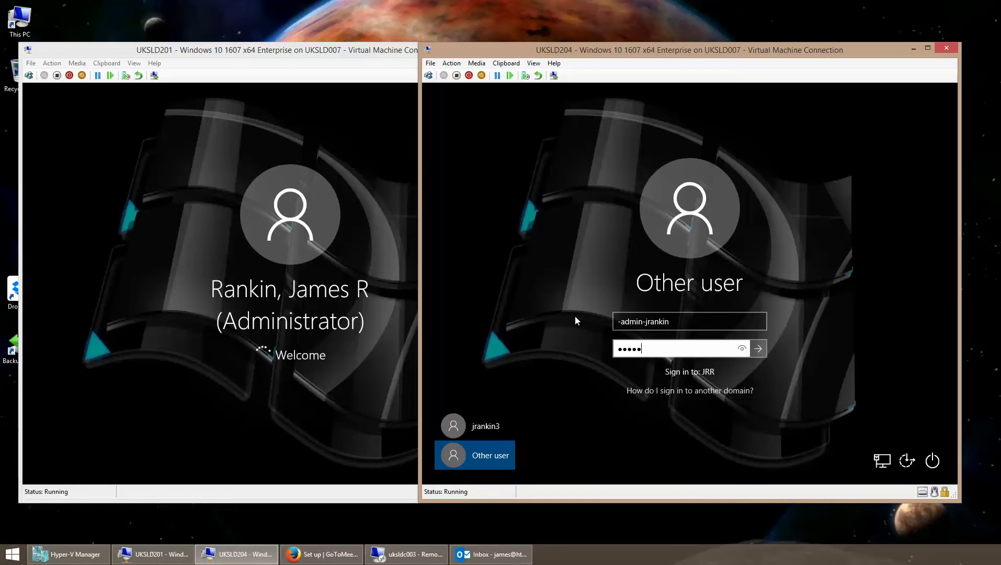
pyautogui.press('Return')
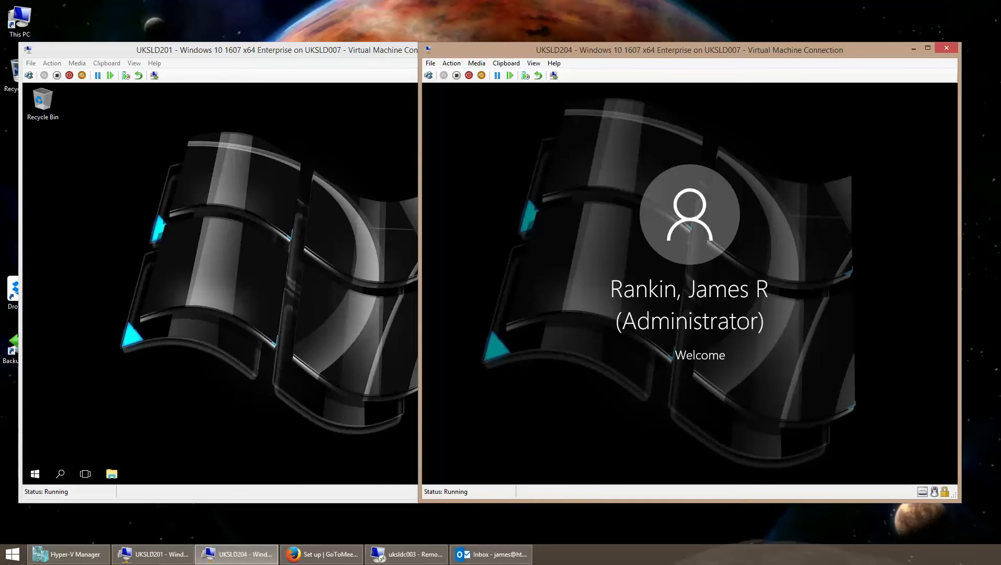
# - On UKSLD201, open \\uksldc003\filestore from the Run box
pyautogui.click(111, 152)
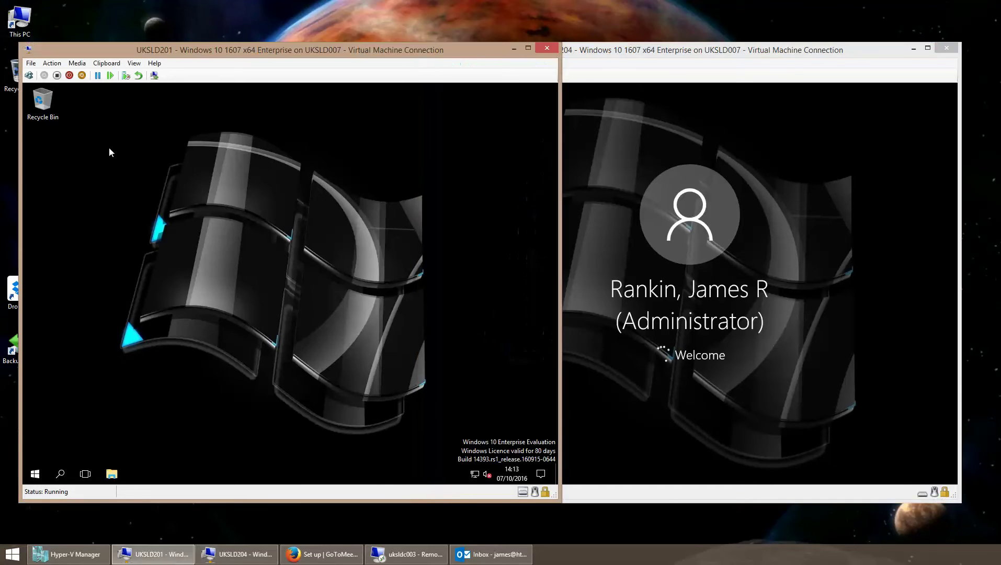
pyautogui.rightClick(36, 474)
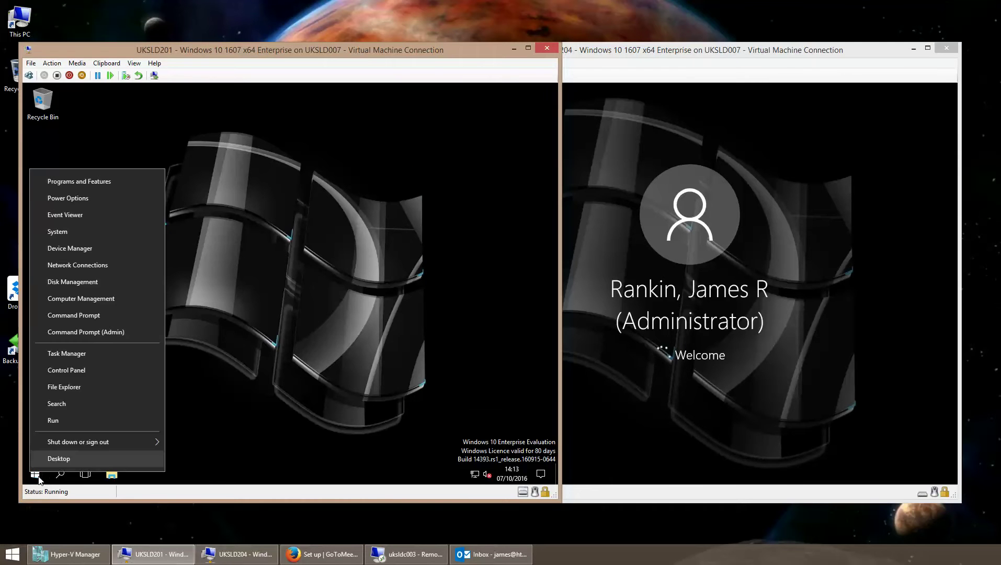
pyautogui.click(75, 422)
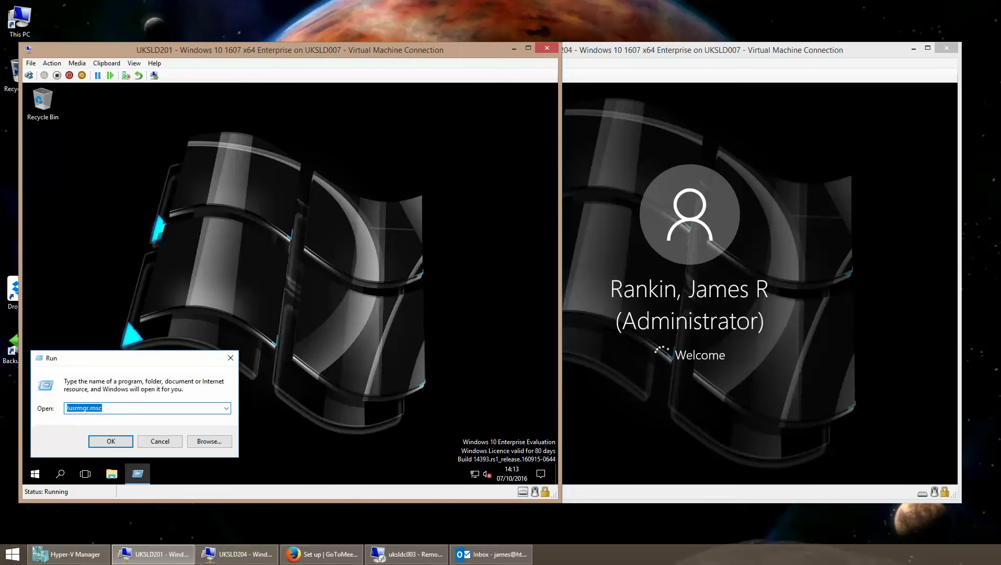
pyautogui.write('\\uksldc003\\filesto')
pyautogui.press('Return')
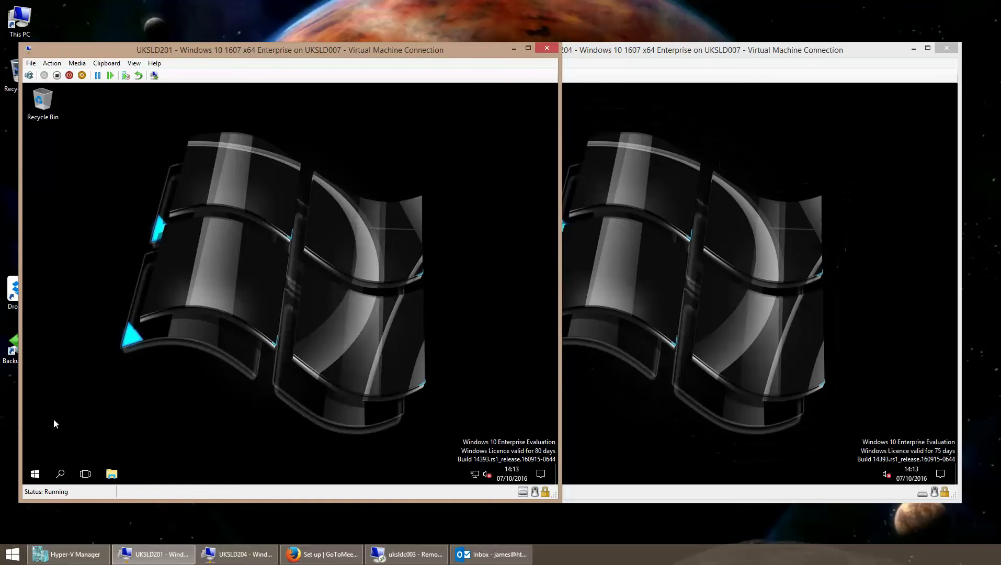
# - On UKSLD204, open the \\uksldc003\filestore share from the Run box
pyautogui.click(629, 256)
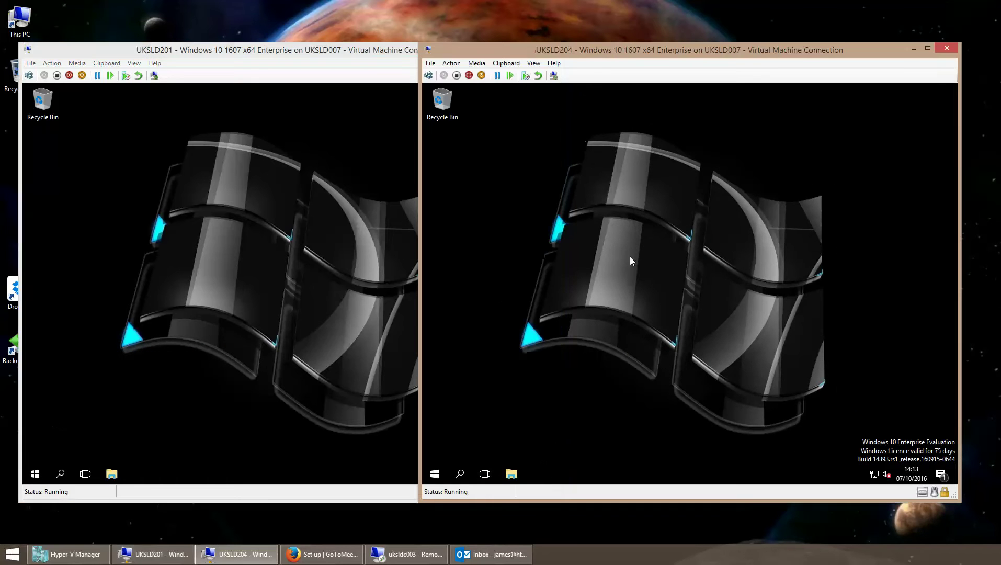
pyautogui.rightClick(438, 473)
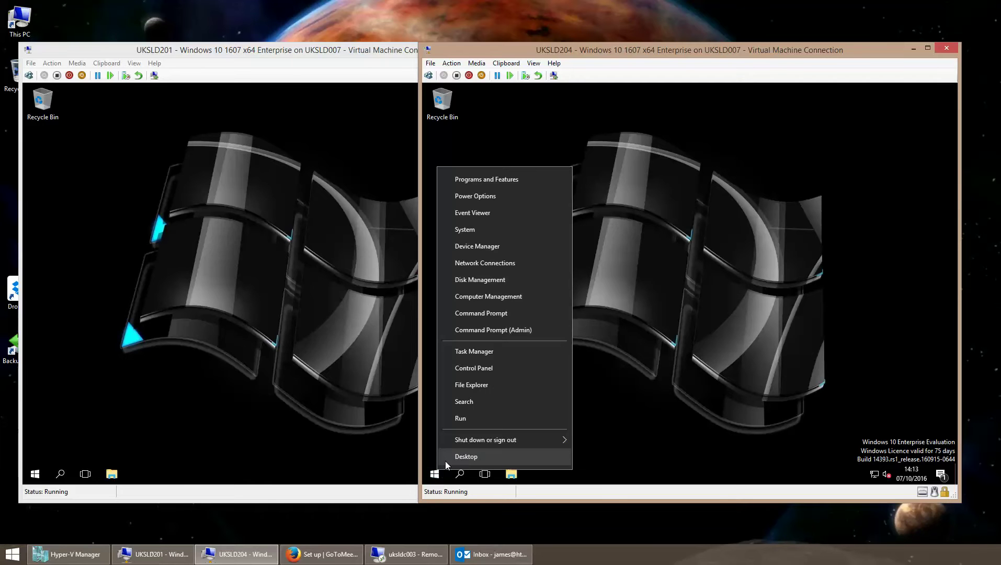
pyautogui.click(479, 418)
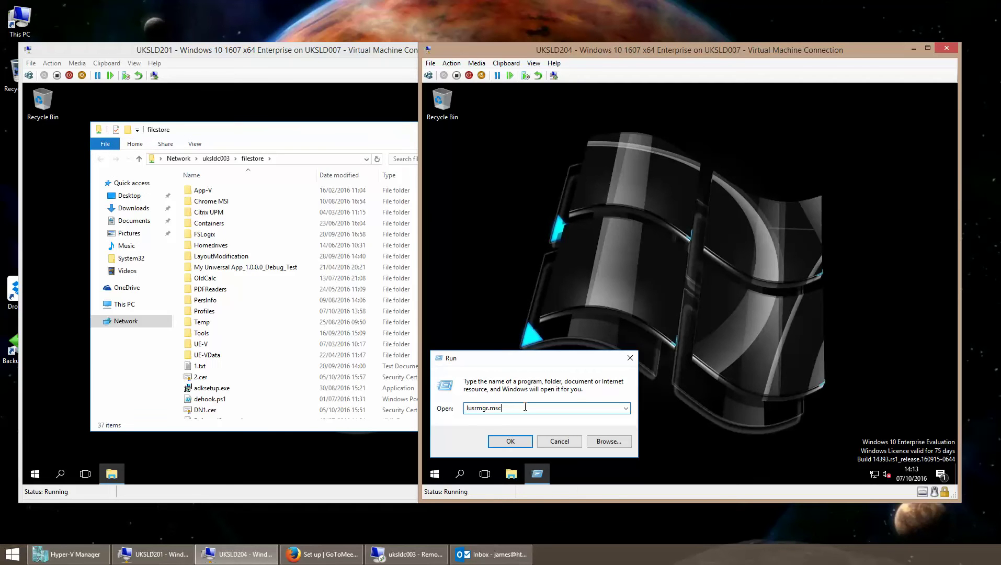
pyautogui.write('\\\\')
pyautogui.write('uksldc003\\filesy')
pyautogui.write('tore')
pyautogui.press('Return')
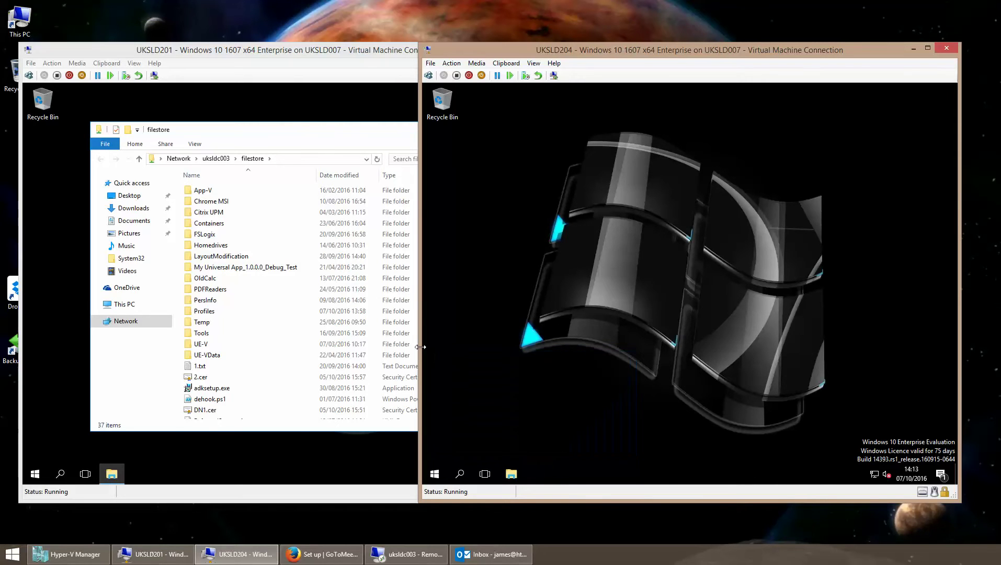
# - On UKSLD201, run Setup.exe from FSLogix\FSLogix_Apps_2.6.1354.2\x64\Release, allowing it past the security warning
pyautogui.click(212, 236)
pyautogui.doubleClick(212, 235)
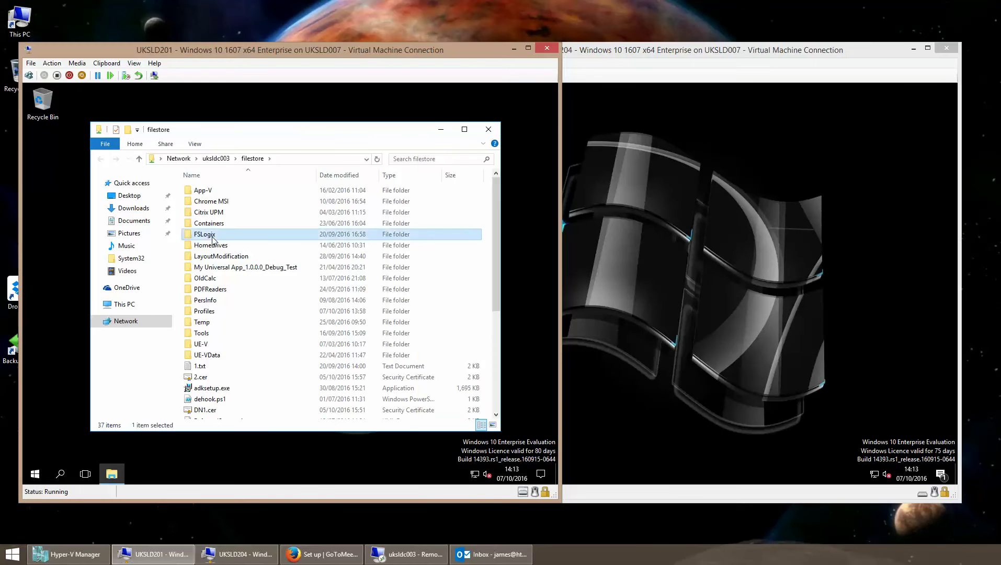
pyautogui.doubleClick(212, 191)
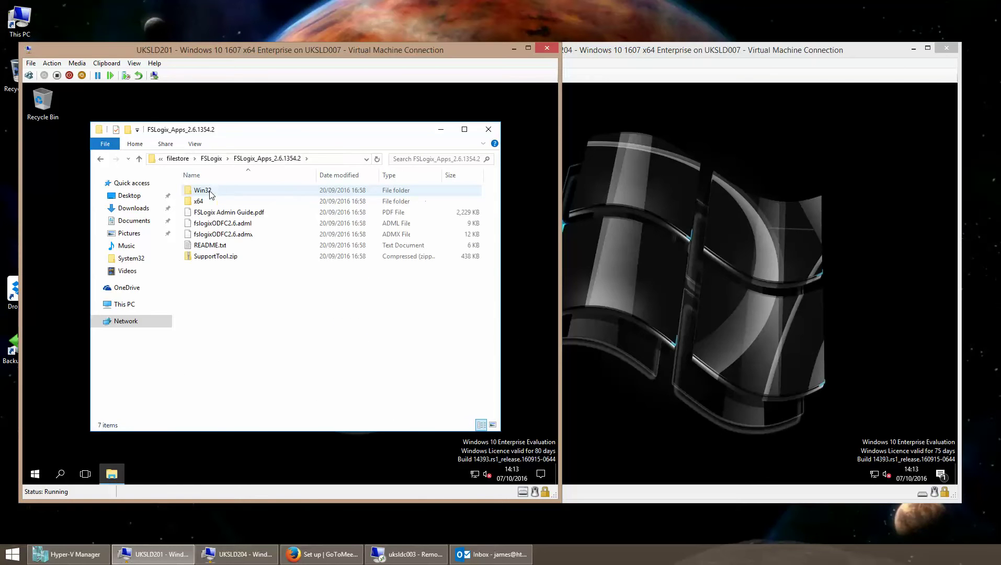
pyautogui.doubleClick(204, 203)
pyautogui.doubleClick(205, 192)
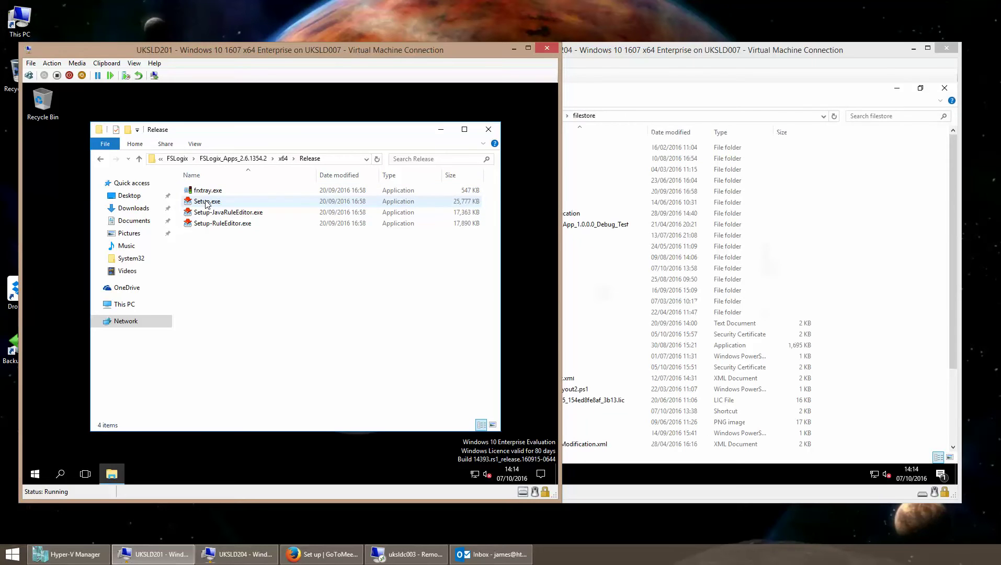
pyautogui.click(207, 203)
pyautogui.doubleClick(206, 202)
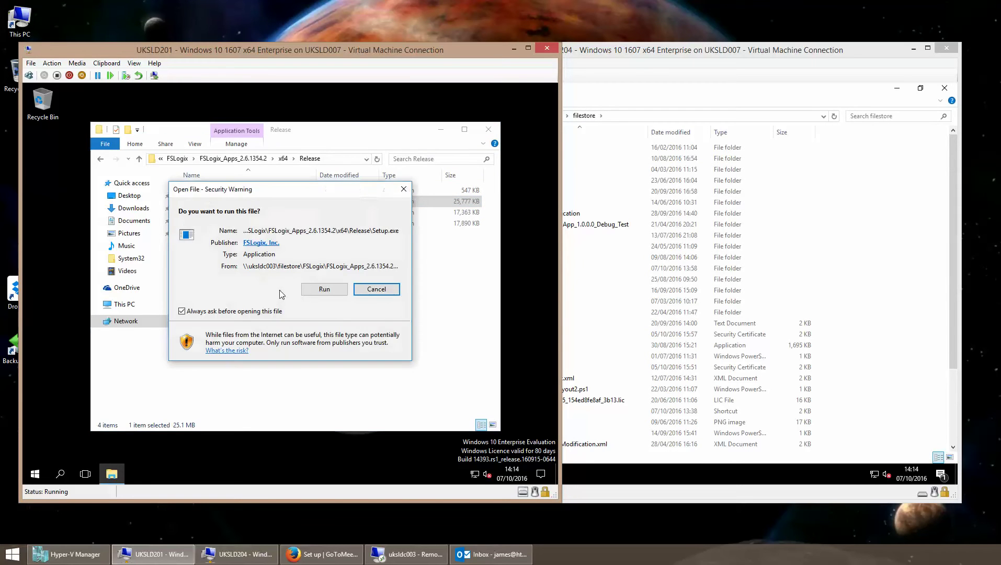
pyautogui.click(317, 291)
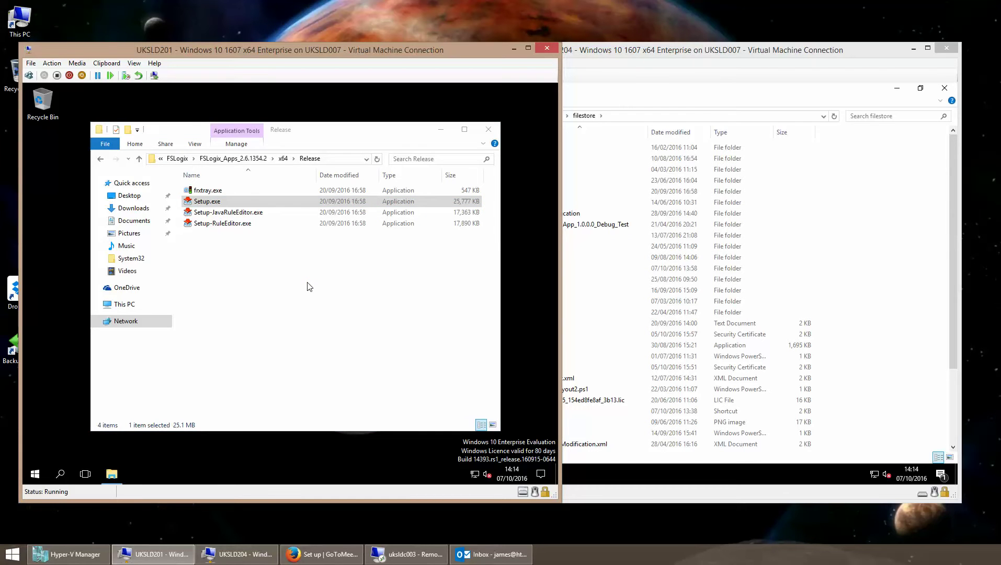
pyautogui.click(633, 108)
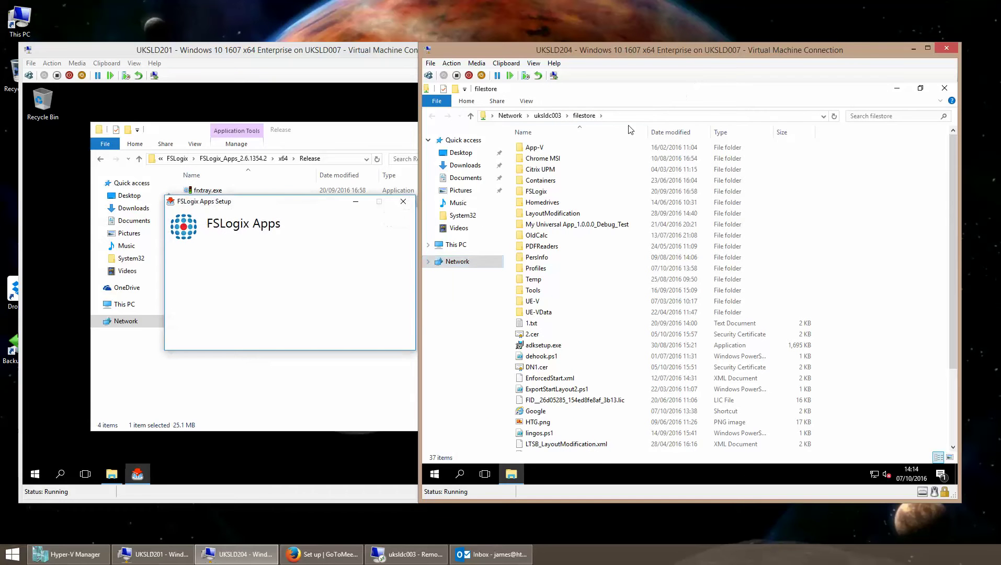
# - On UKSLD204, browse to FSLogix\FSLogix_Apps_2.6.1354.2\x64\Release and launch Setup.exe
pyautogui.doubleClick(538, 268)
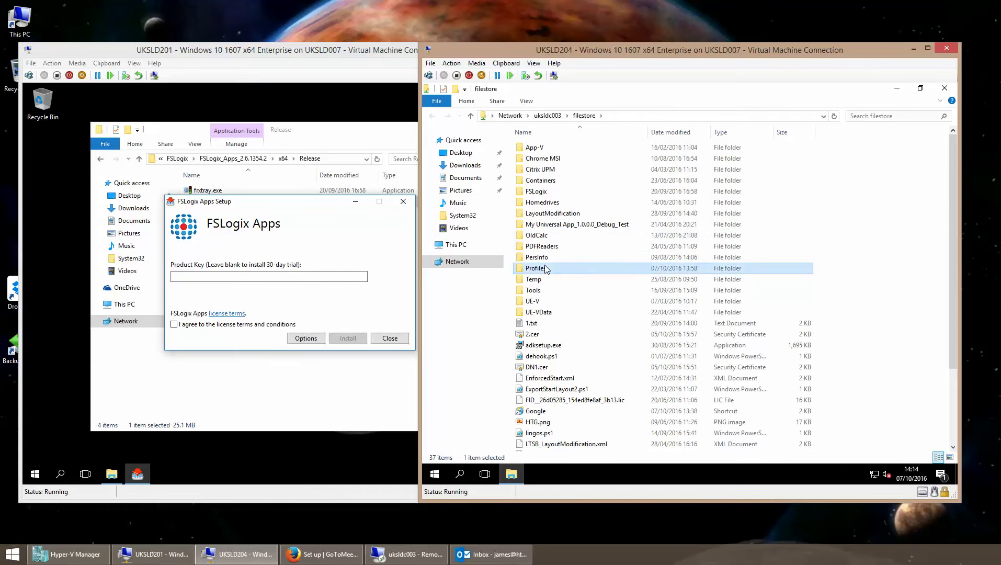
pyautogui.click(581, 116)
pyautogui.doubleClick(542, 198)
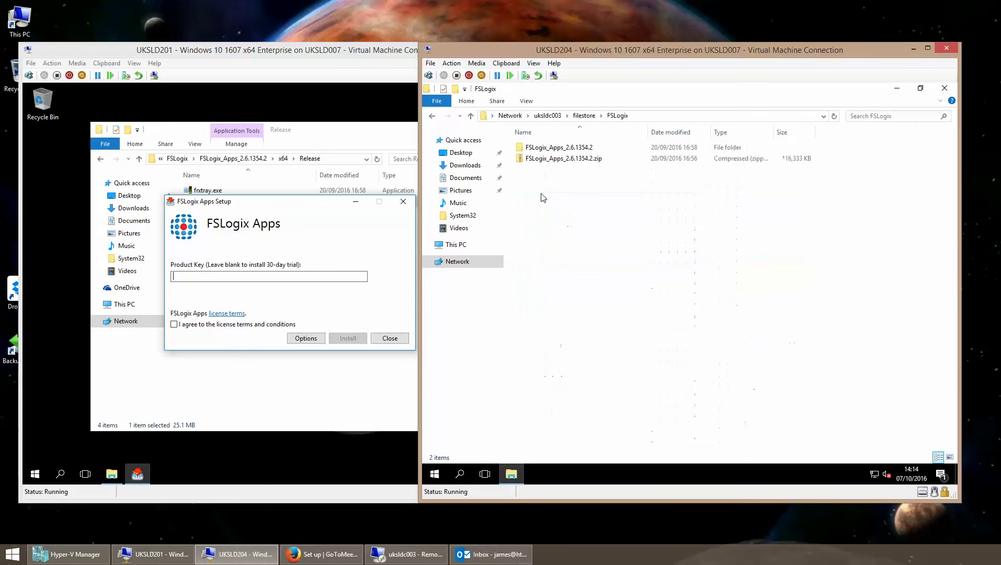
pyautogui.doubleClick(547, 148)
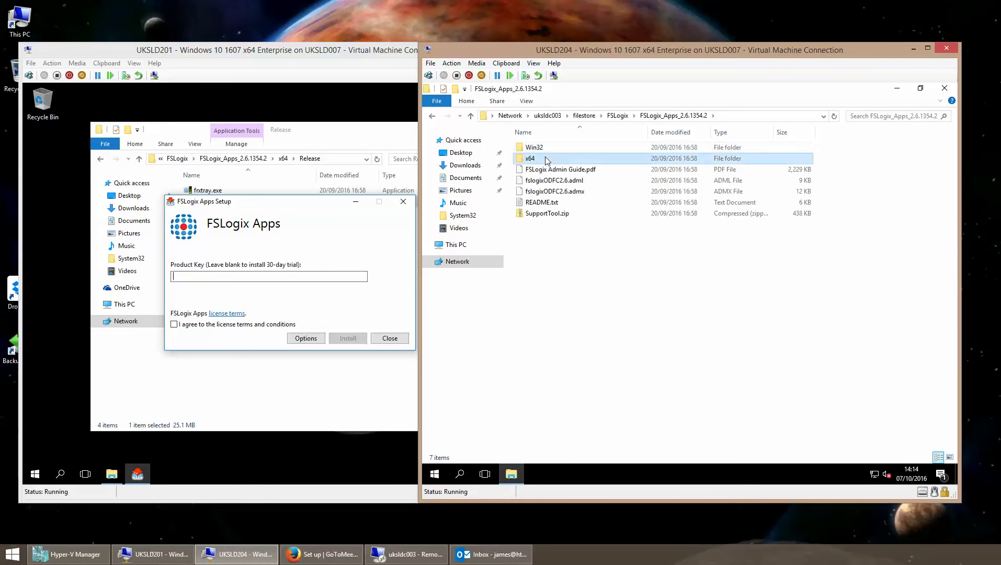
pyautogui.doubleClick(545, 159)
pyautogui.doubleClick(546, 148)
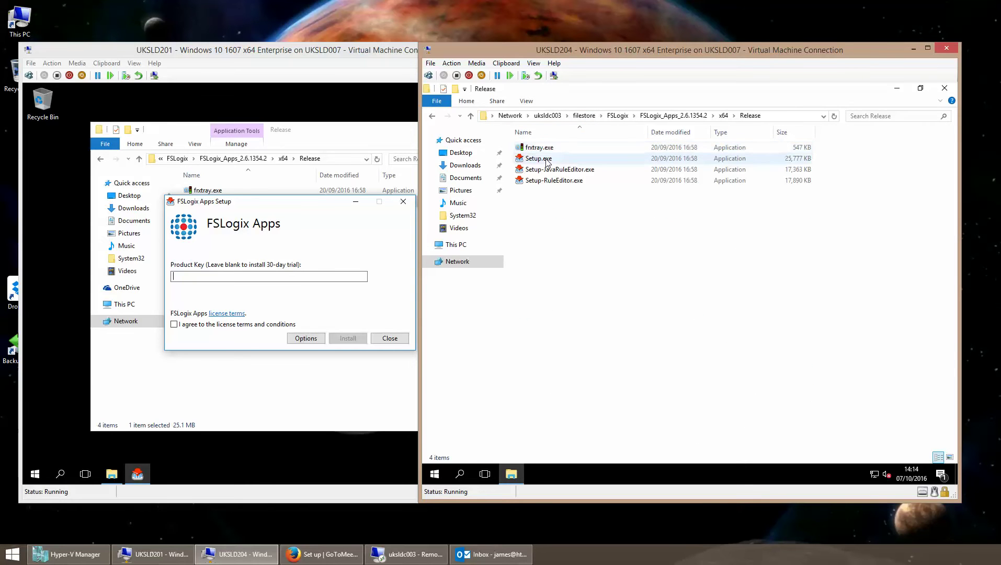
pyautogui.doubleClick(546, 160)
# - Accept the licence and start the FSLogix install on UKSLD201, then let UKSLD204's Setup.exe run
pyautogui.click(301, 309)
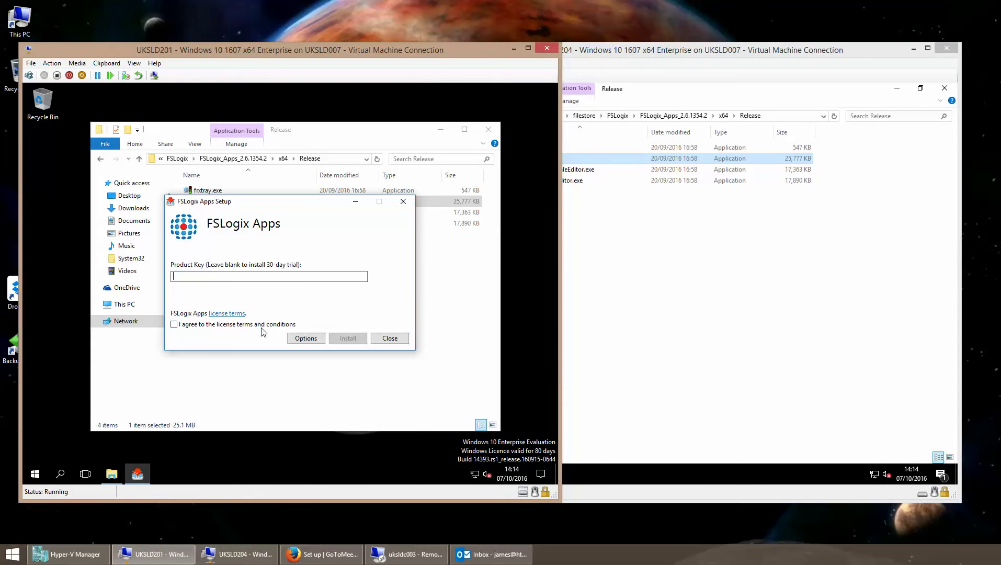
pyautogui.click(293, 324)
pyautogui.click(335, 339)
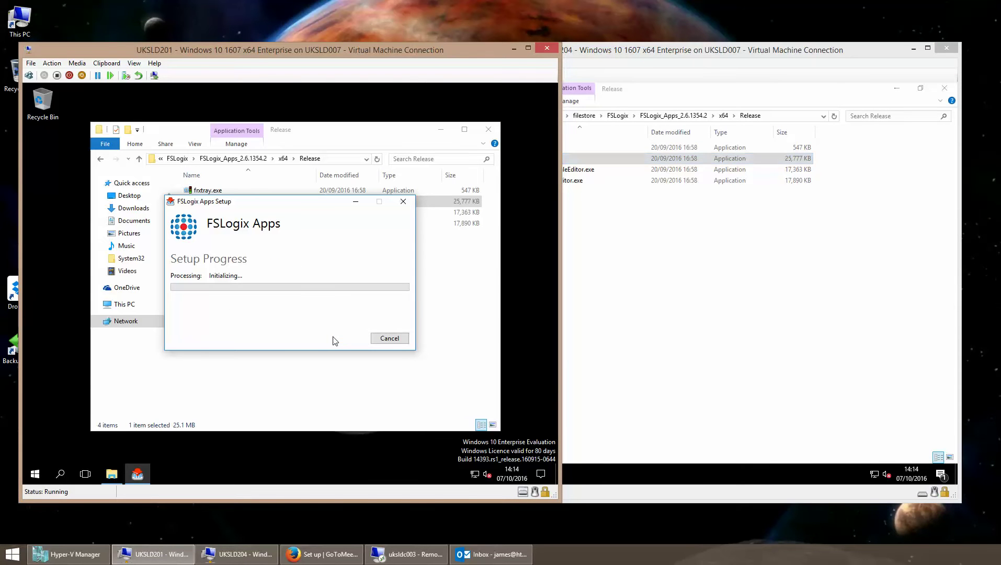
pyautogui.click(724, 288)
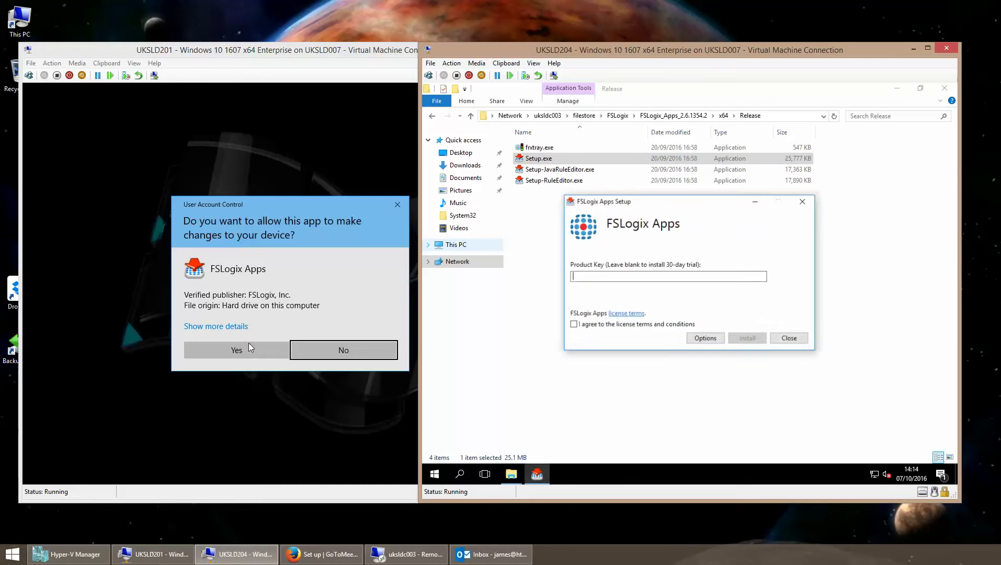
# - Approve UAC on UKSLD201, start and approve the FSLogix install on UKSLD204, then switch to uksldc003
pyautogui.click(248, 343)
pyautogui.click(249, 349)
pyautogui.click(645, 320)
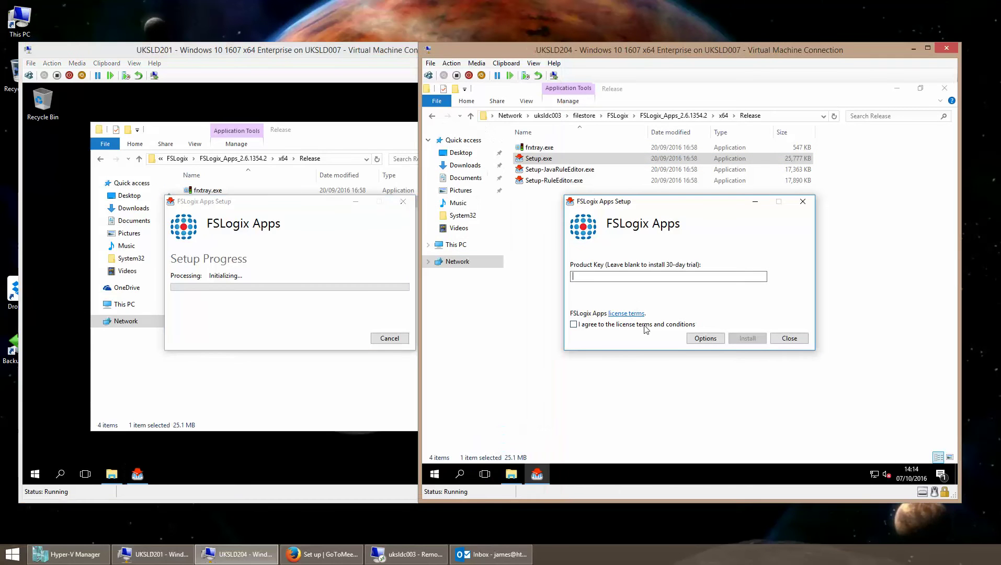
pyautogui.click(747, 338)
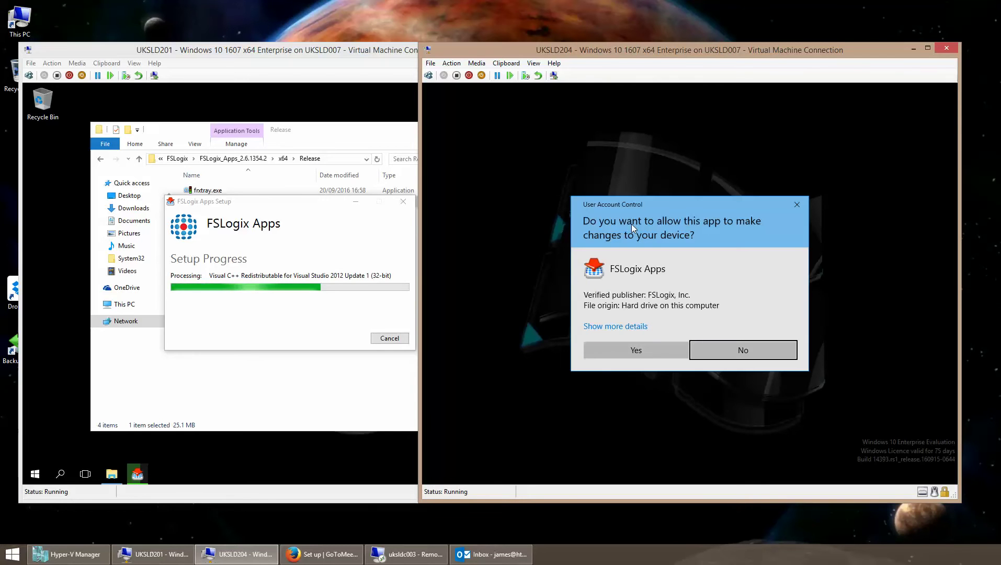
pyautogui.click(648, 345)
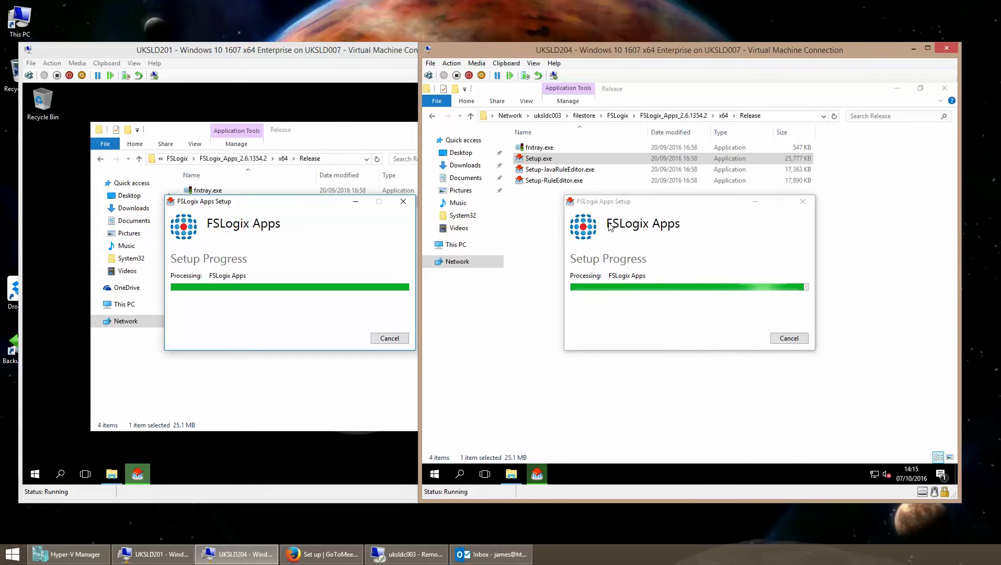
pyautogui.click(412, 558)
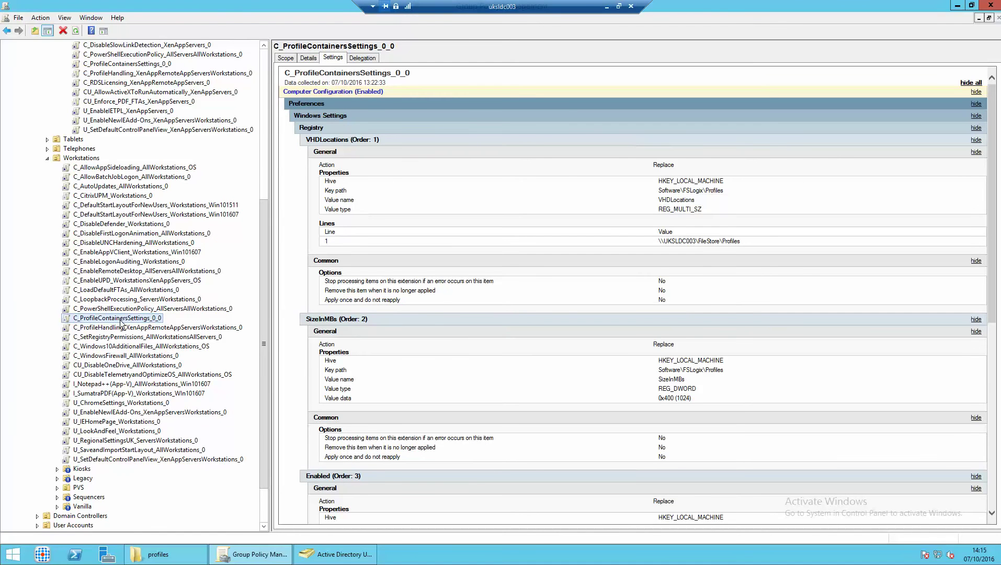
# - Minimise the uksldc003 remote desktop session
pyautogui.click(602, 7)
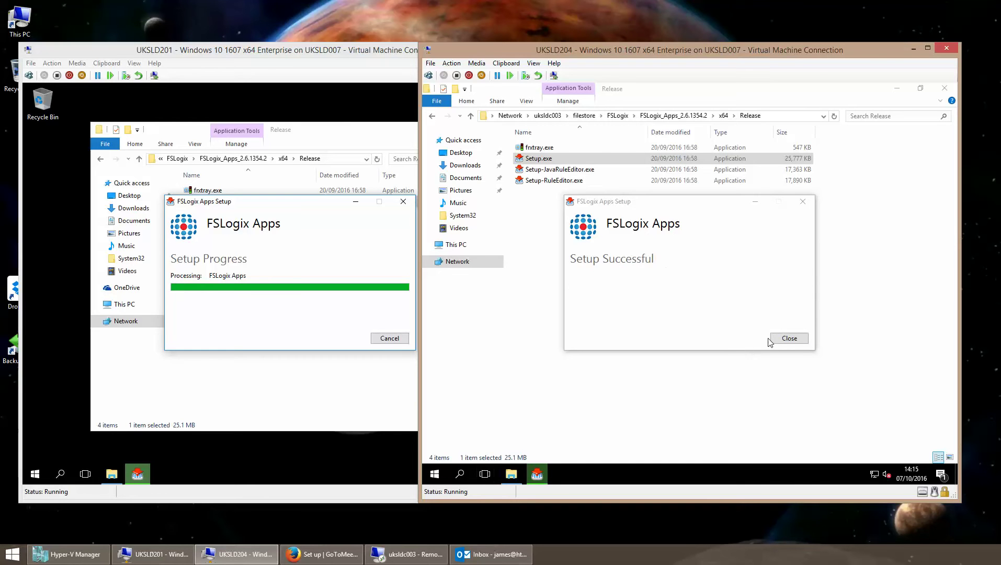
# - Close both FSLogix installers and the Release folder, and run lusrmgr.msc on UKSLD204
pyautogui.click(789, 338)
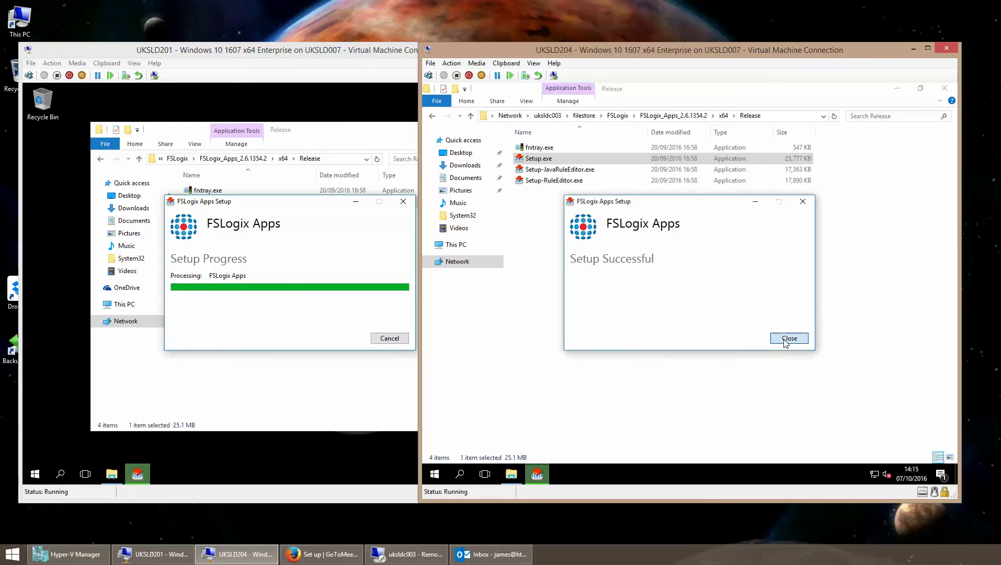
pyautogui.click(944, 88)
pyautogui.rightClick(435, 473)
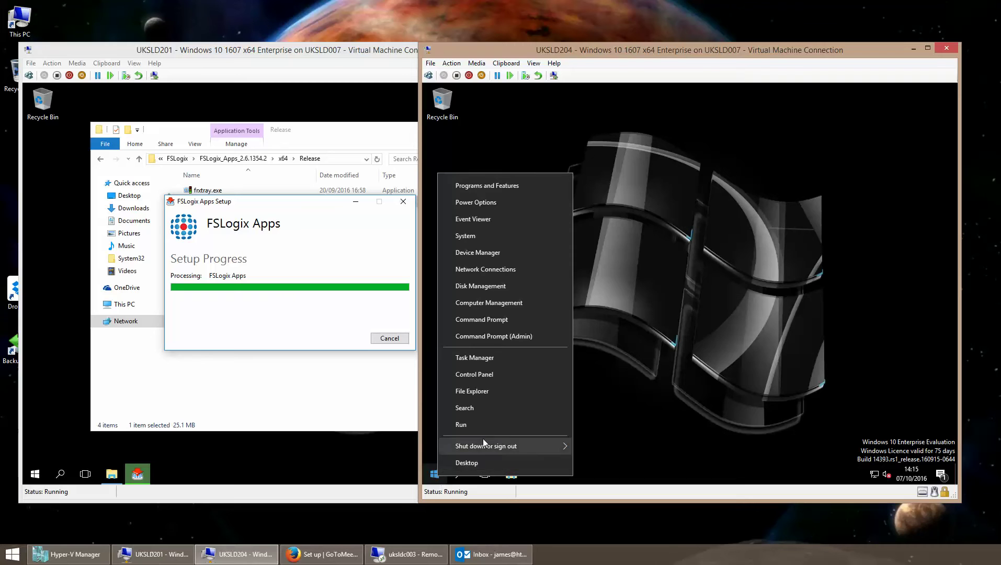
pyautogui.click(487, 428)
pyautogui.write('\\\\uksldc003\\')
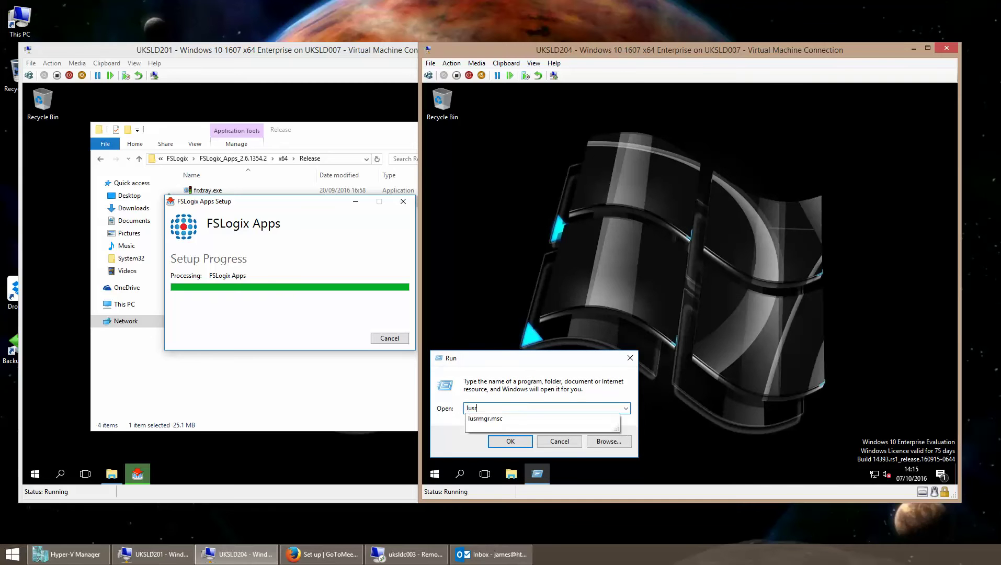
pyautogui.press('Return')
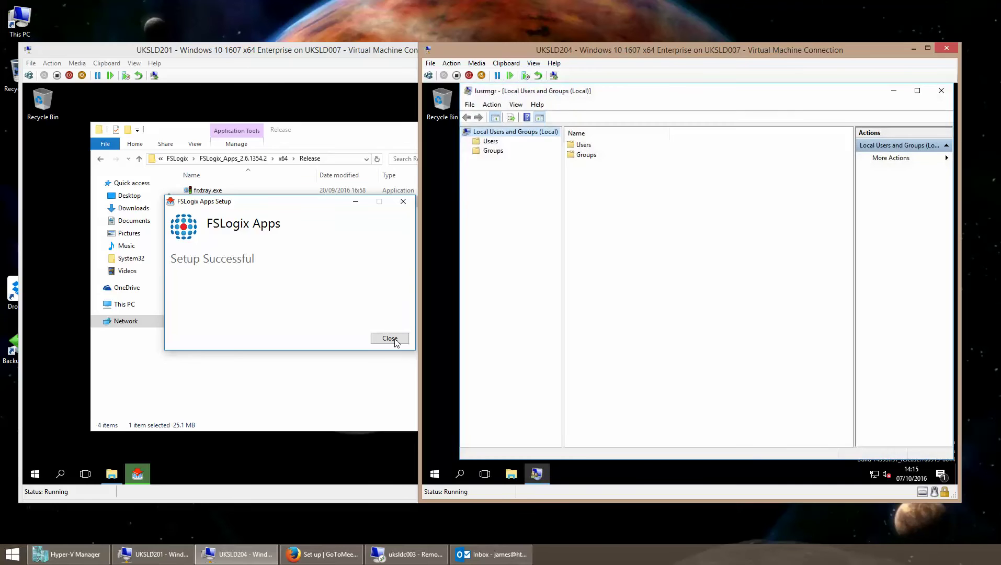
pyautogui.click(390, 337)
pyautogui.click(642, 132)
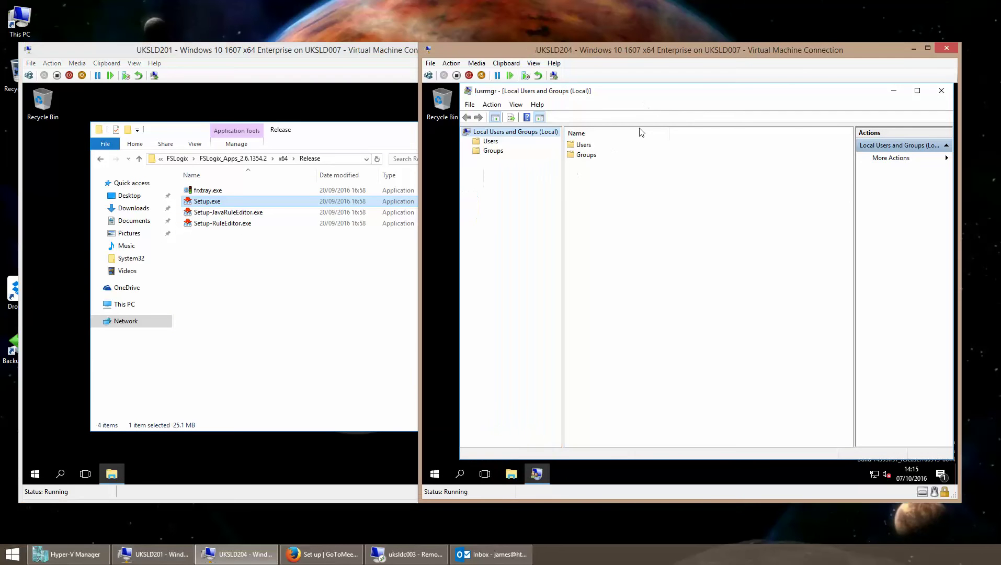
# - Show the local Groups list maximised with full names and browse the FSLogix ODFC Exclude/Include groups
pyautogui.doubleClick(584, 155)
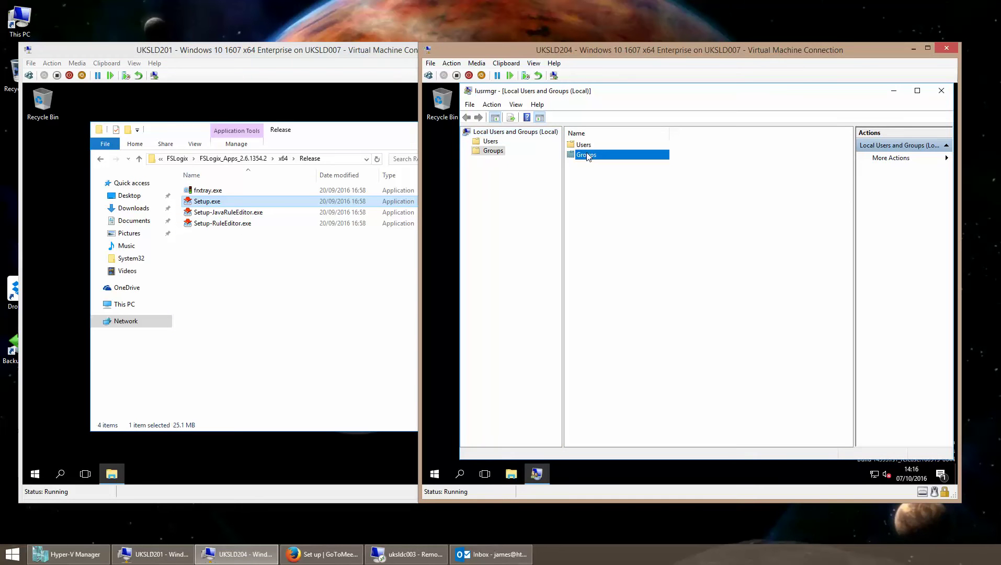
pyautogui.click(918, 90)
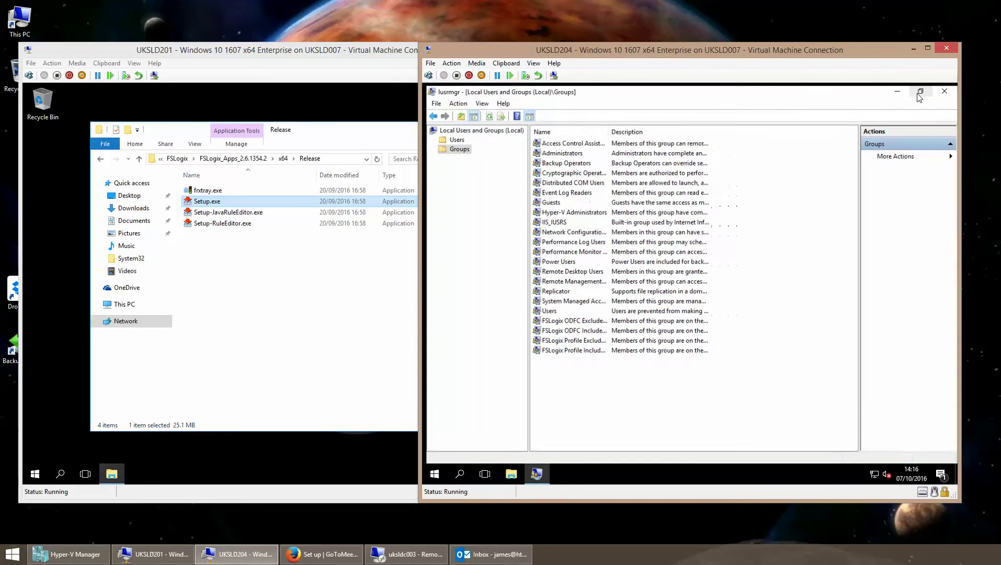
pyautogui.doubleClick(606, 129)
pyautogui.click(565, 320)
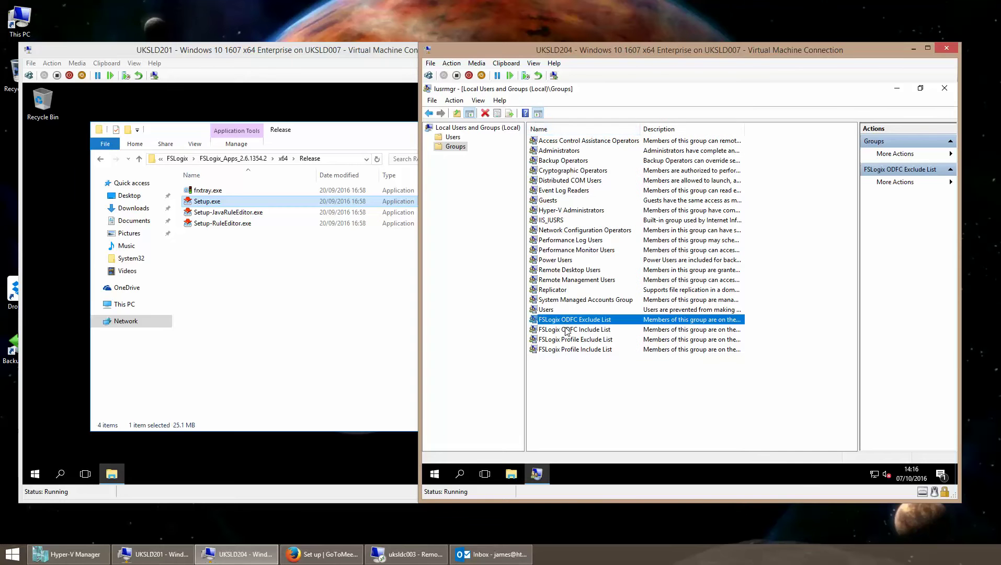
pyautogui.click(567, 331)
pyautogui.click(571, 320)
pyautogui.click(573, 330)
pyautogui.click(573, 321)
pyautogui.click(574, 329)
# - Check FSLogix Profile Include List's members, confirming Everyone, then return to the uksldc003 session
pyautogui.click(575, 340)
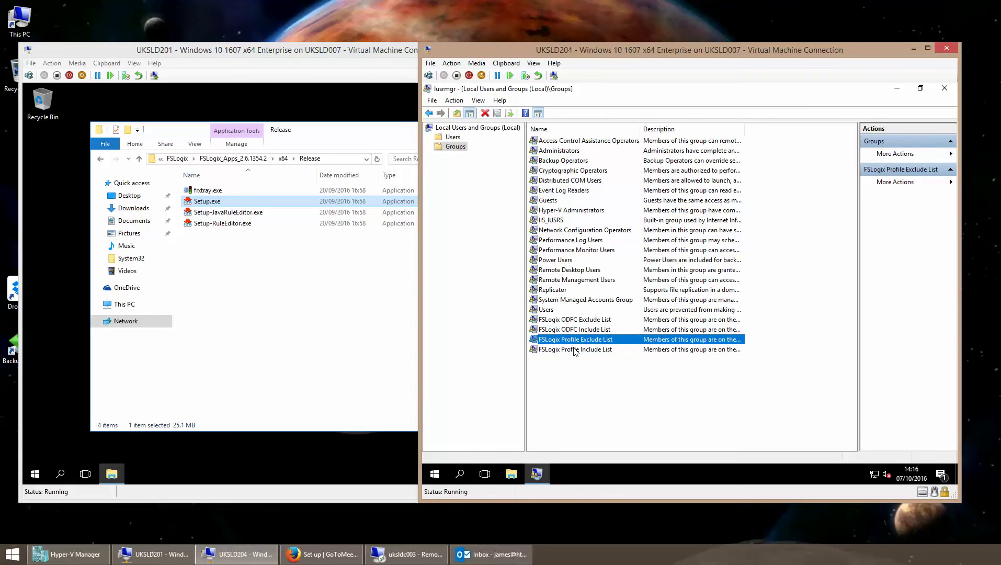
pyautogui.click(574, 348)
pyautogui.click(575, 340)
pyautogui.click(575, 348)
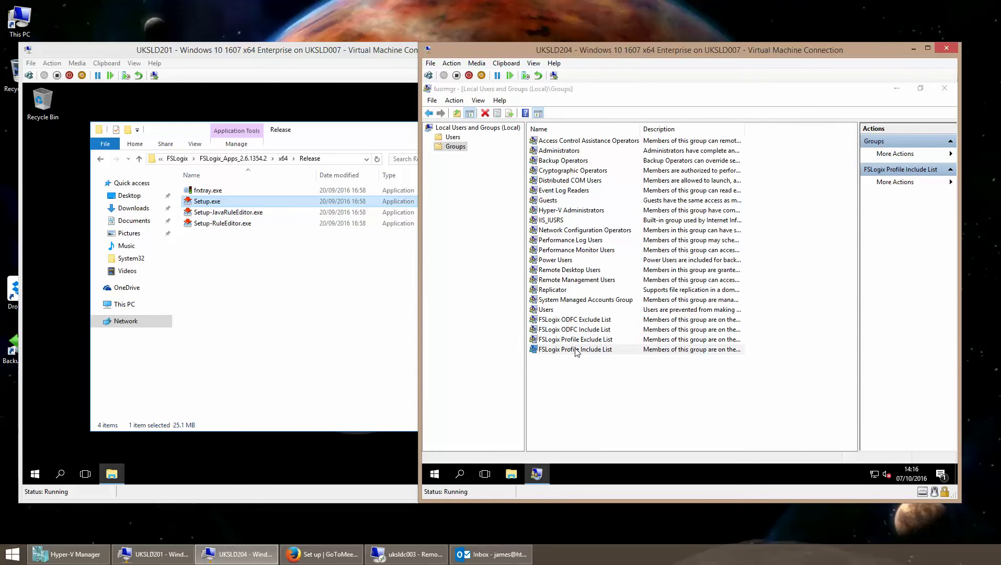
pyautogui.doubleClick(575, 349)
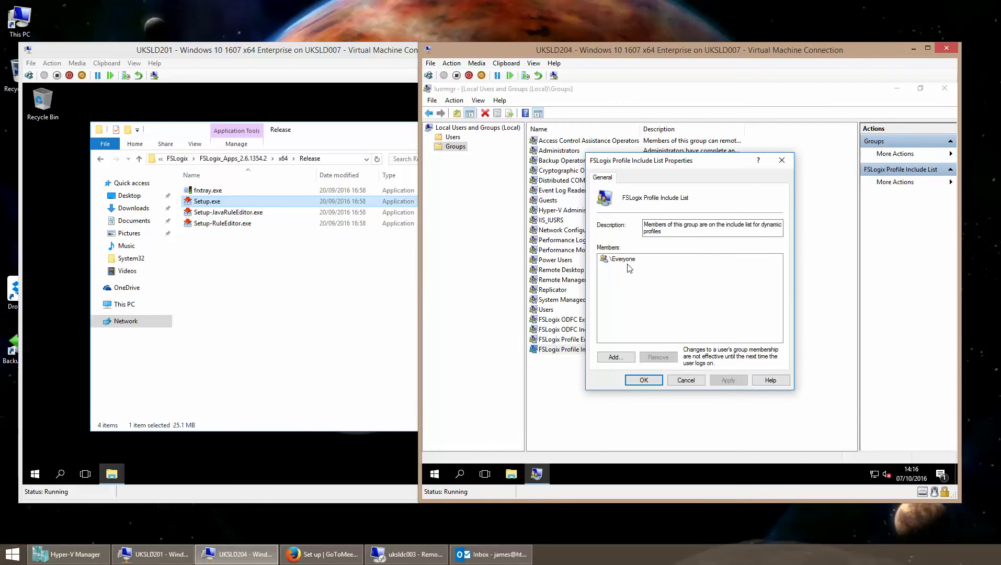
pyautogui.click(682, 380)
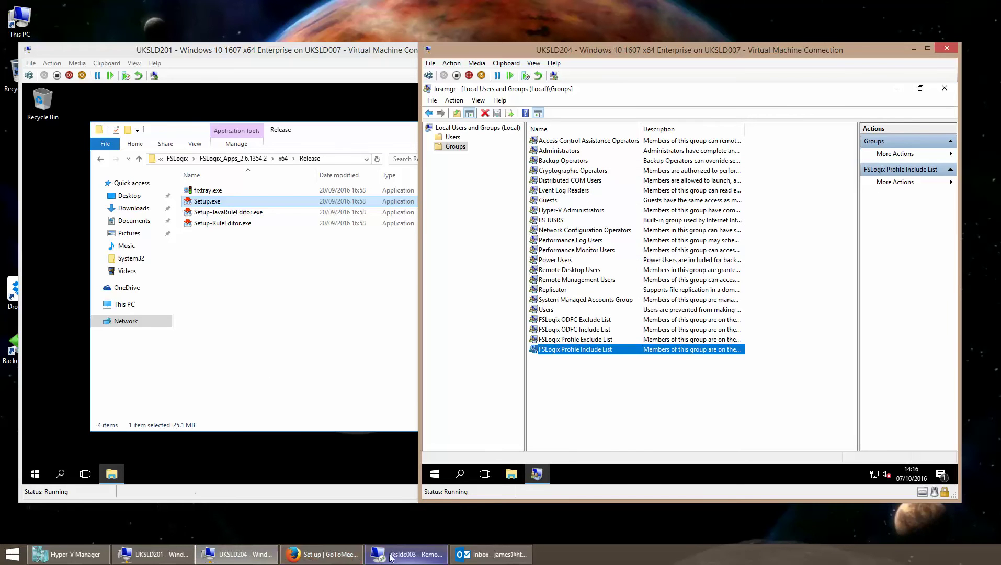
pyautogui.click(406, 554)
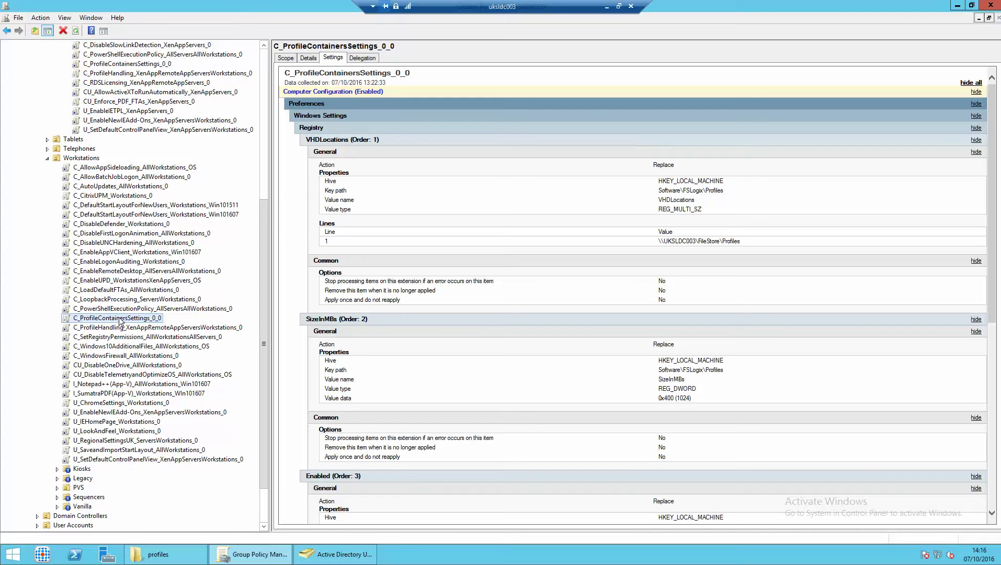
# - Open the C_ProfileContainersSettings_0_0 policy in Group Policy Management Editor
pyautogui.rightClick(120, 321)
pyautogui.click(160, 349)
pyautogui.rightClick(98, 322)
pyautogui.click(113, 326)
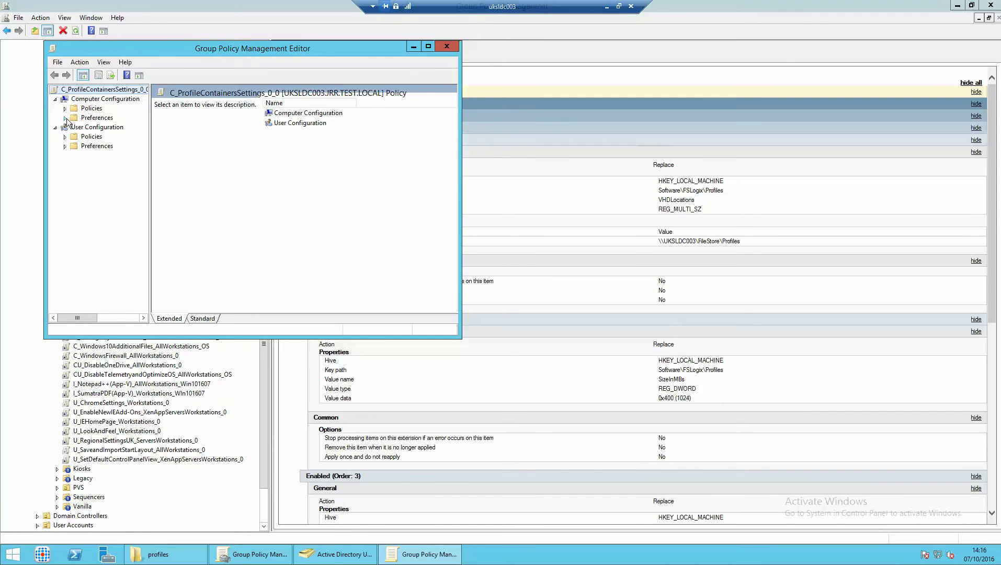
# - Show Computer Preferences > Windows Settings > Registry full-screen with widened Hive and Value Data columns
pyautogui.click(65, 118)
pyautogui.doubleClick(94, 128)
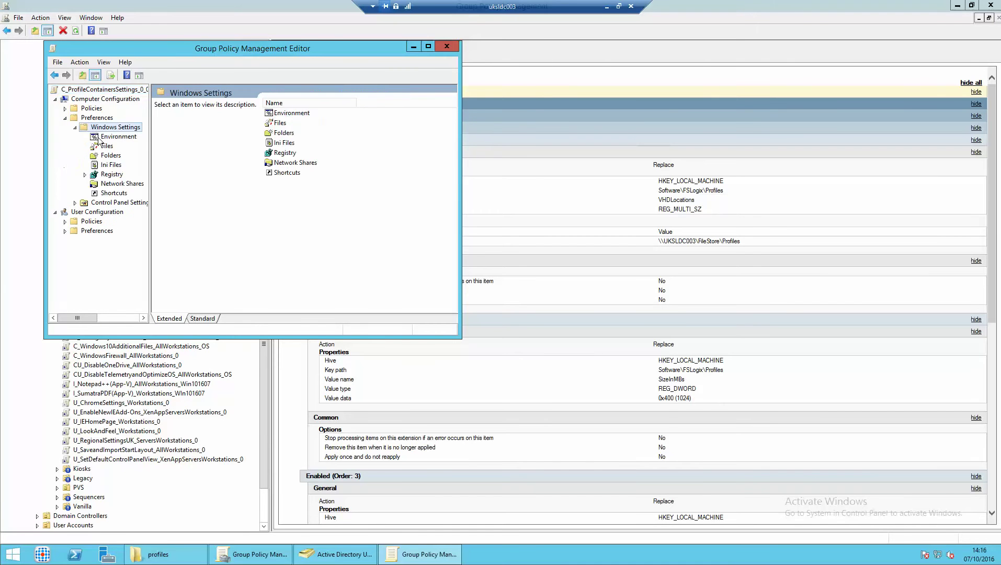
pyautogui.click(111, 175)
pyautogui.click(428, 46)
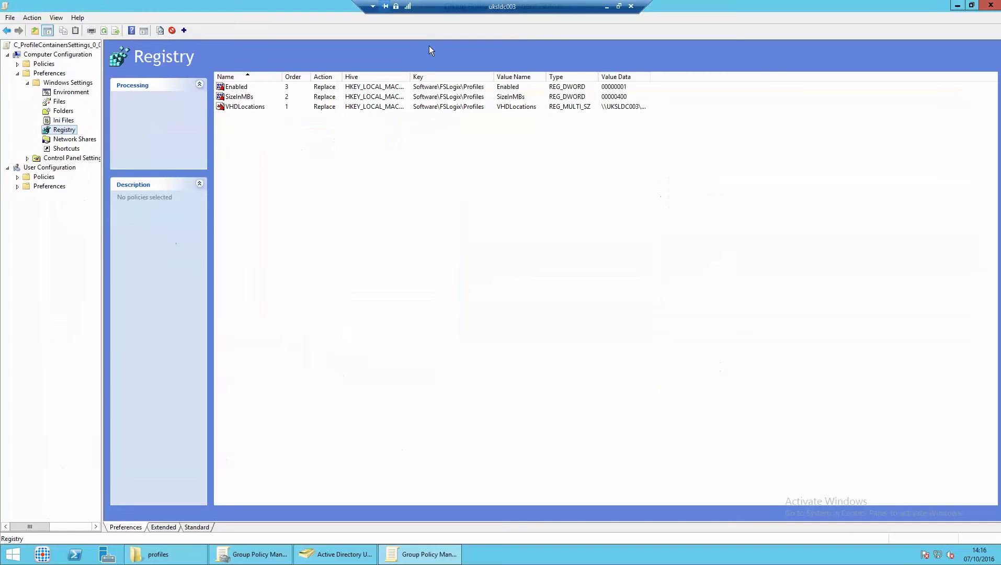
pyautogui.doubleClick(410, 74)
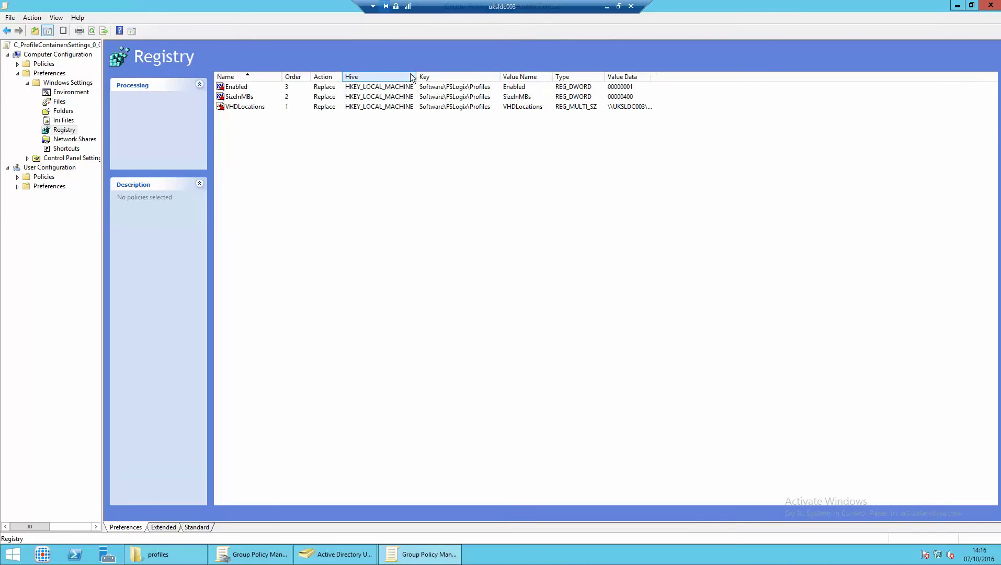
pyautogui.doubleClick(656, 76)
pyautogui.click(257, 88)
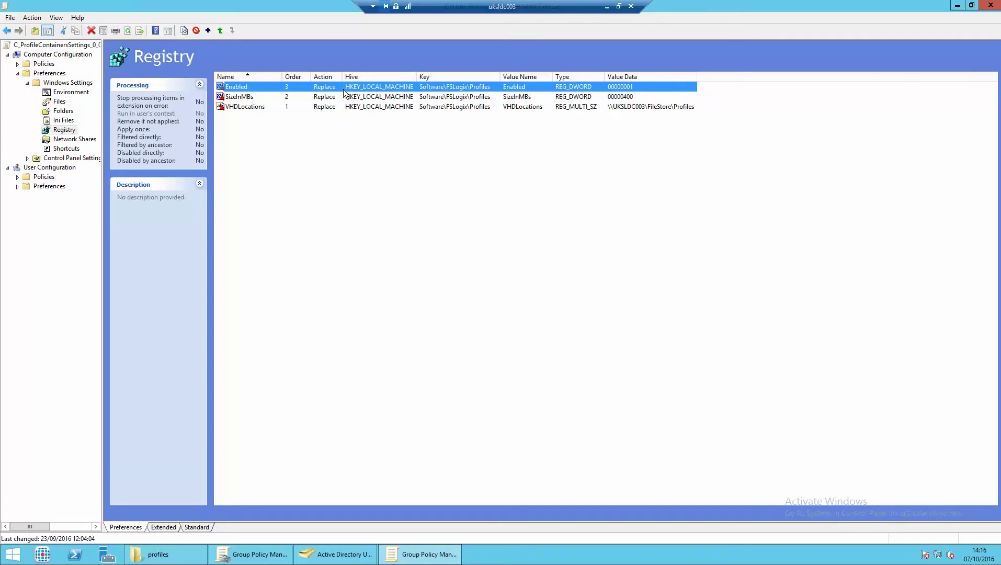
# - Inspect the SizeInMBs and VHDLocations registry items without changing them
pyautogui.click(341, 98)
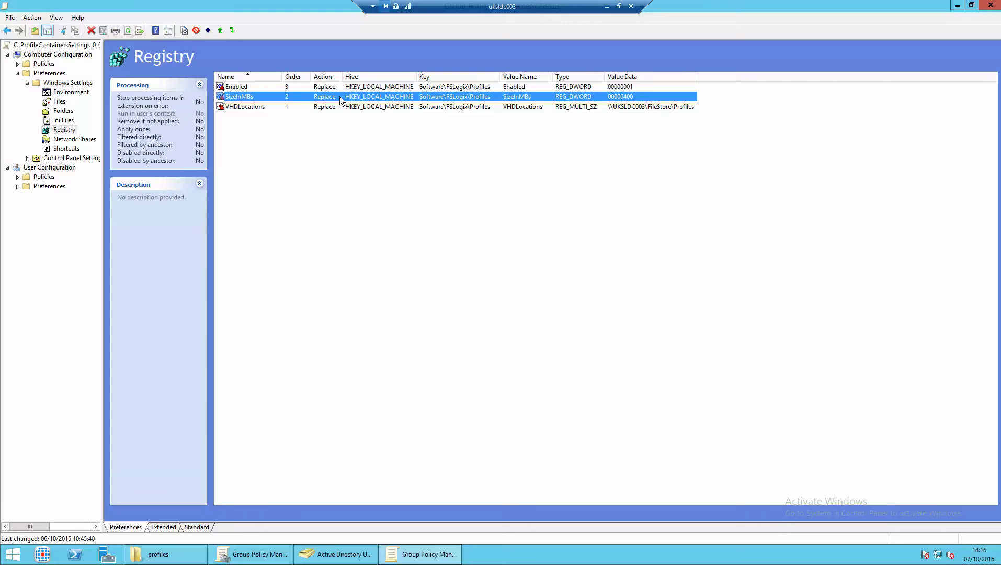
pyautogui.doubleClick(340, 98)
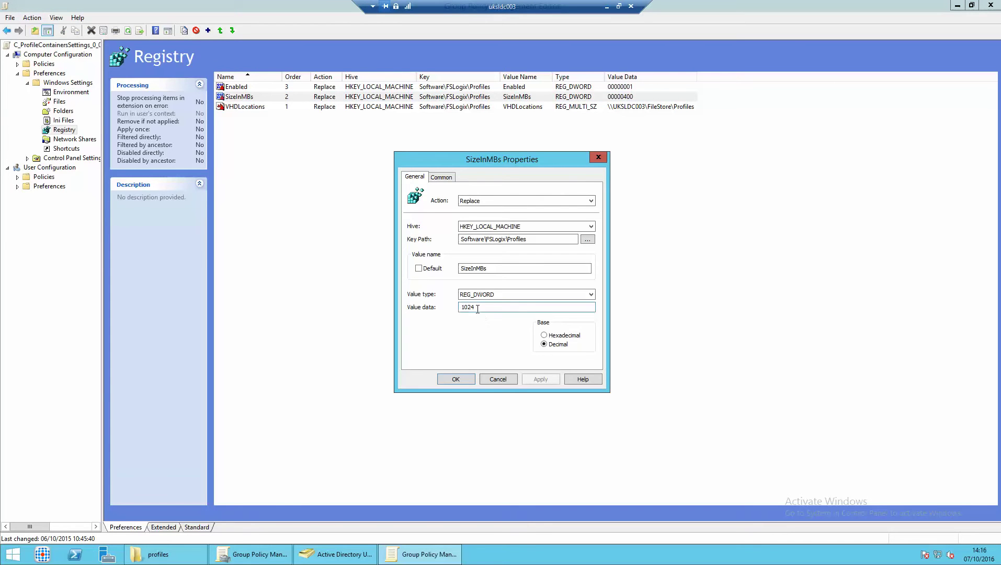
pyautogui.click(495, 379)
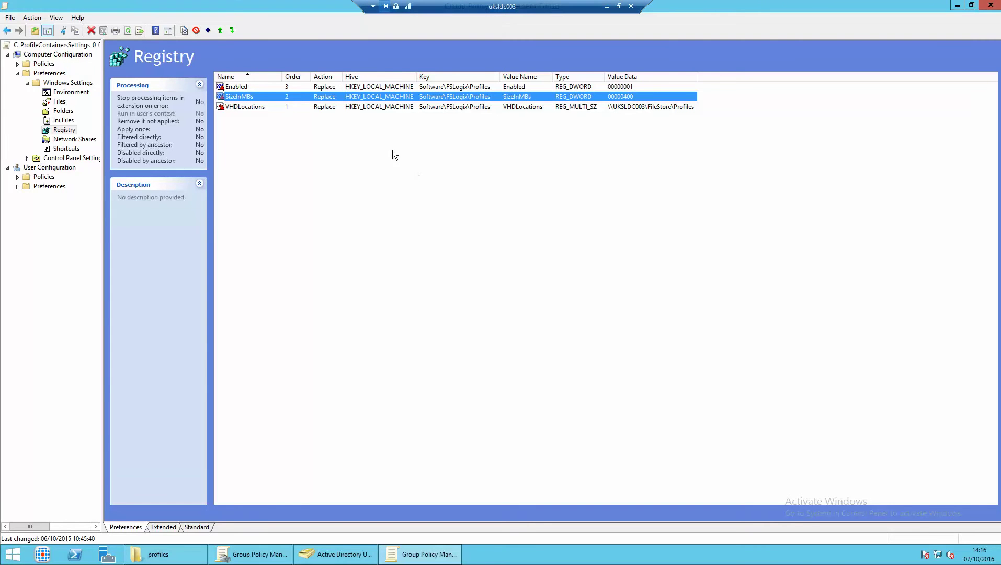
pyautogui.click(337, 107)
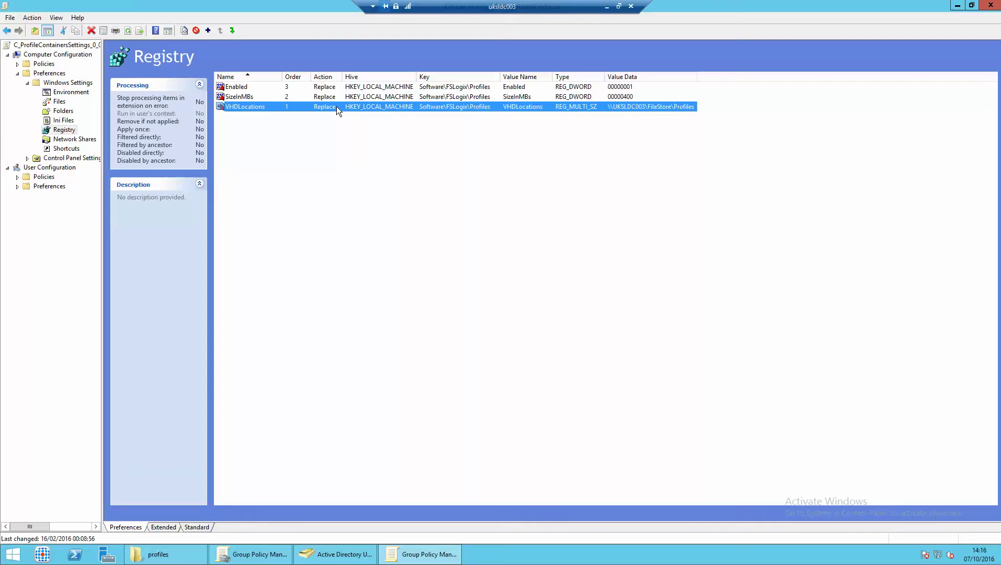
pyautogui.doubleClick(336, 106)
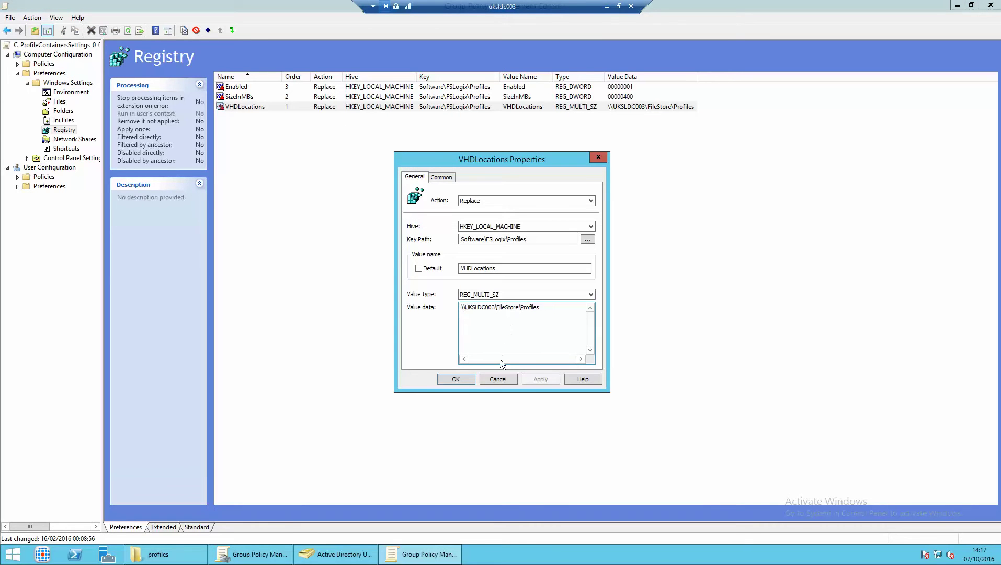
pyautogui.click(496, 378)
# - Glance at the profiles folder window, hide it, and close the Group Policy Management Editor
pyautogui.click(189, 562)
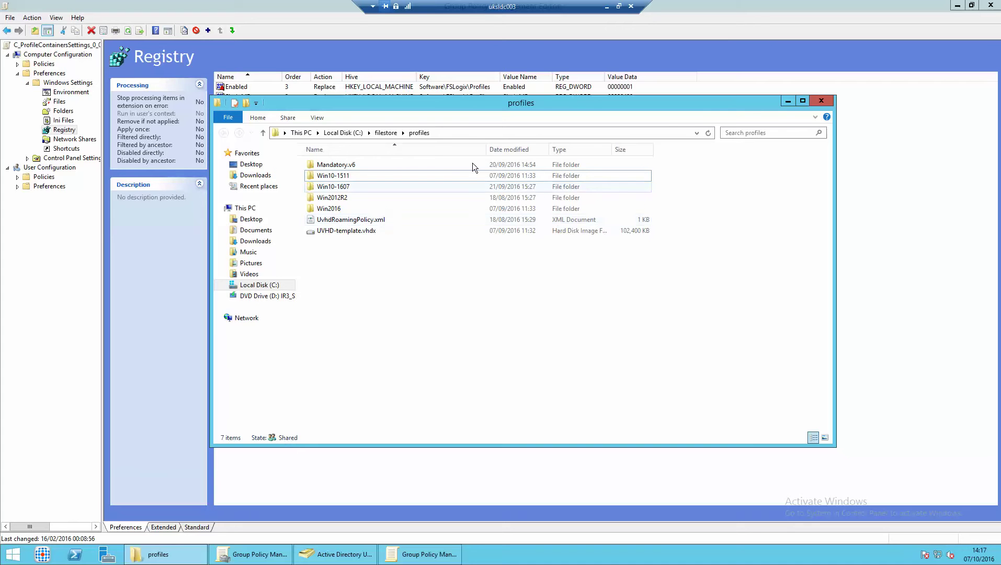
pyautogui.click(794, 102)
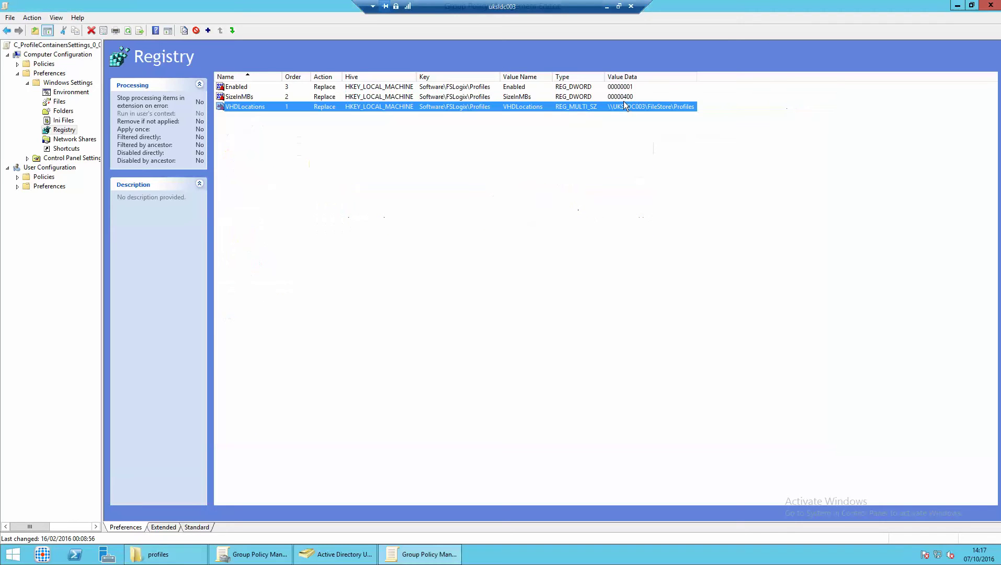
pyautogui.click(984, 7)
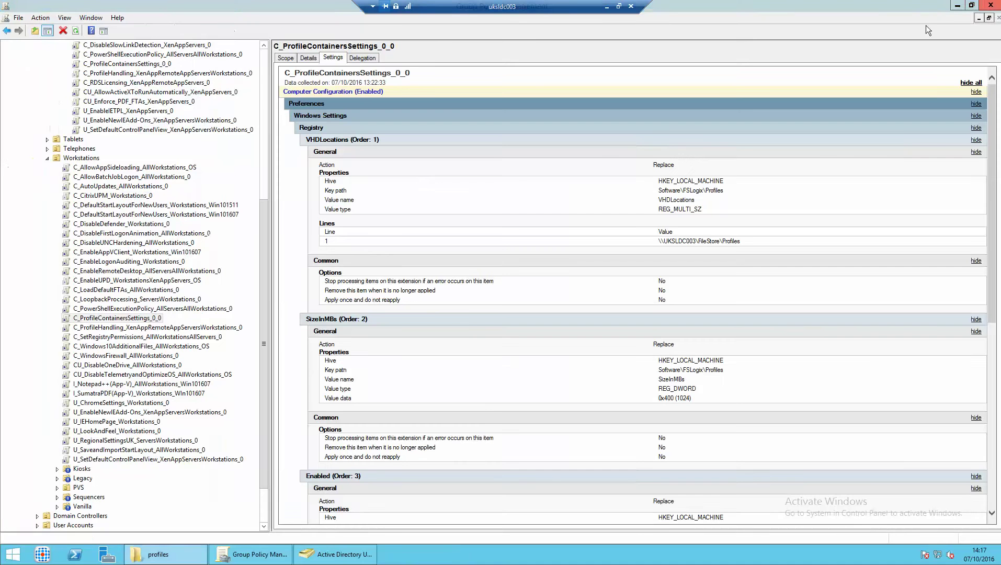
# - Open an elevated Administrator Command Prompt on both the UKSLD204 and UKSLD201 VMs
pyautogui.click(607, 6)
pyautogui.rightClick(438, 478)
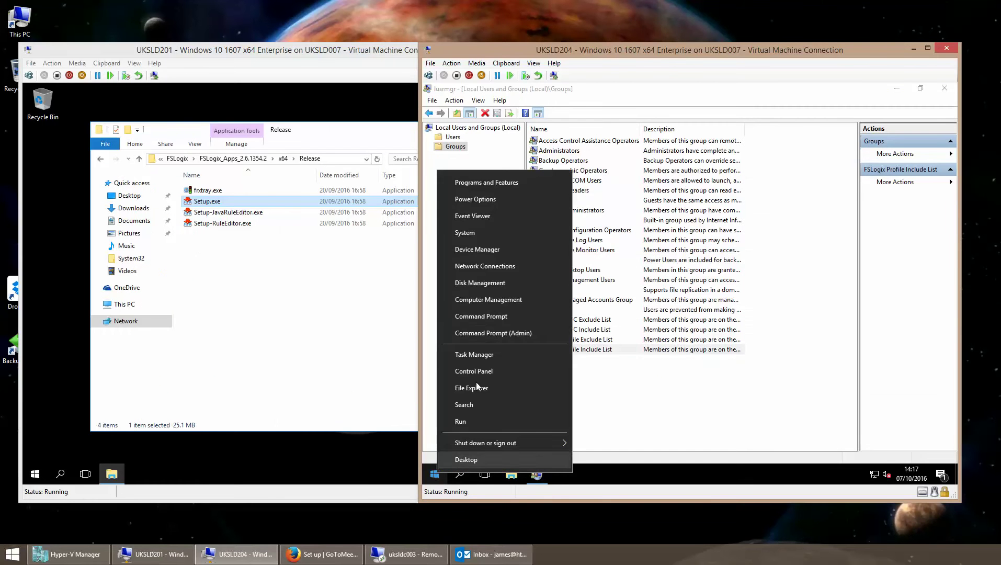
pyautogui.click(507, 333)
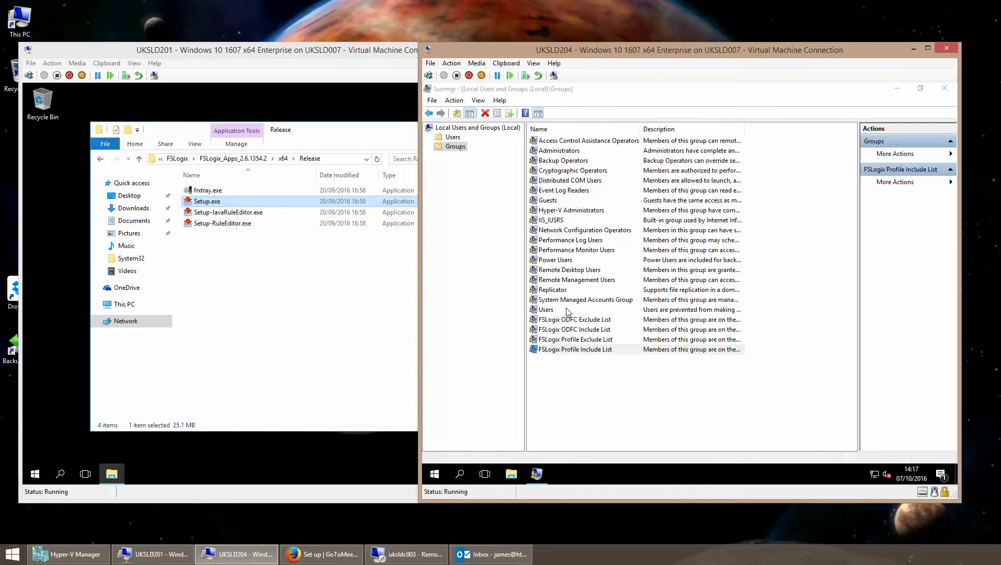
pyautogui.rightClick(39, 475)
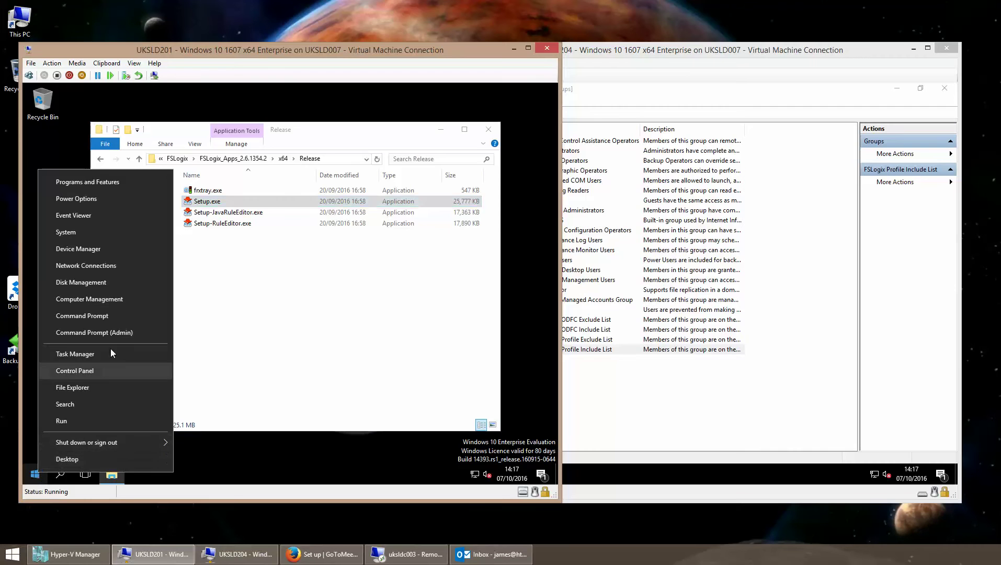
pyautogui.click(114, 332)
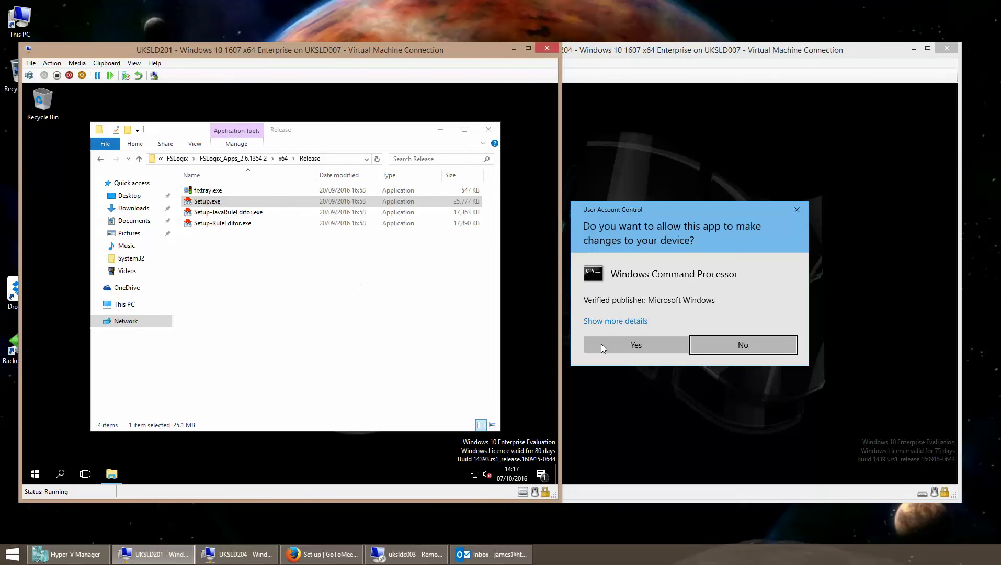
pyautogui.click(601, 345)
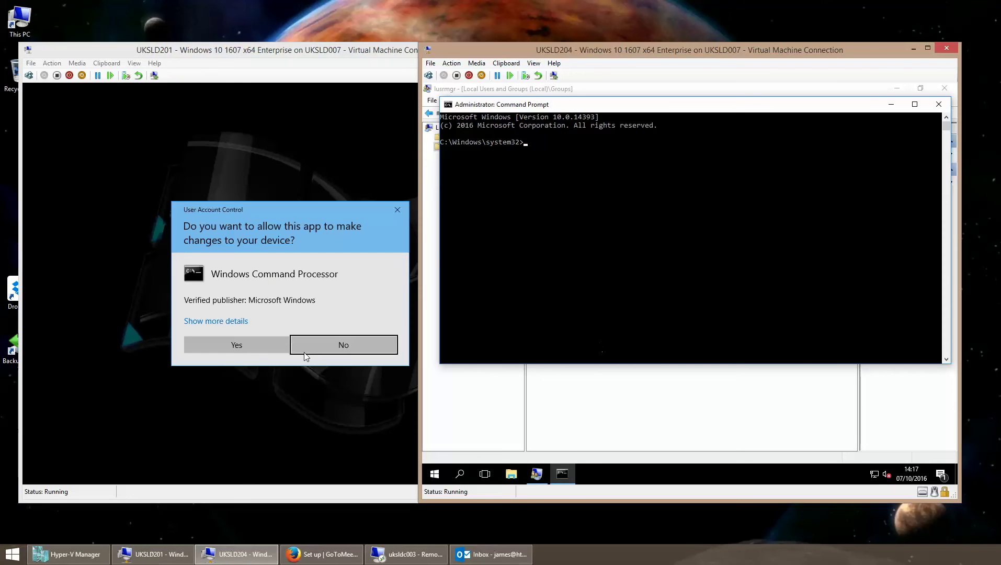
pyautogui.click(253, 348)
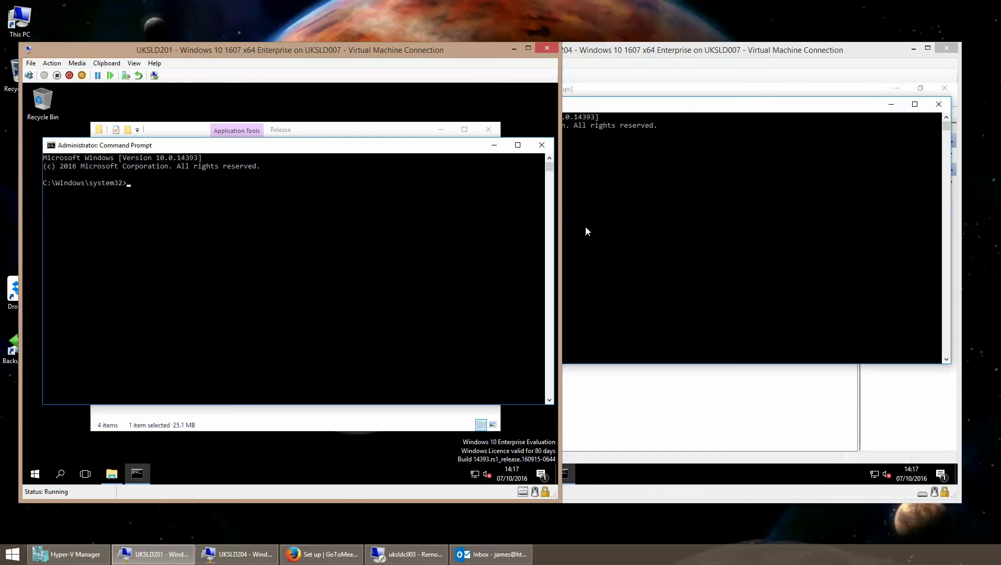
# - Run gpupdate on UKSLD204 and UKSLD201 and check that the refresh completed
pyautogui.click(597, 231)
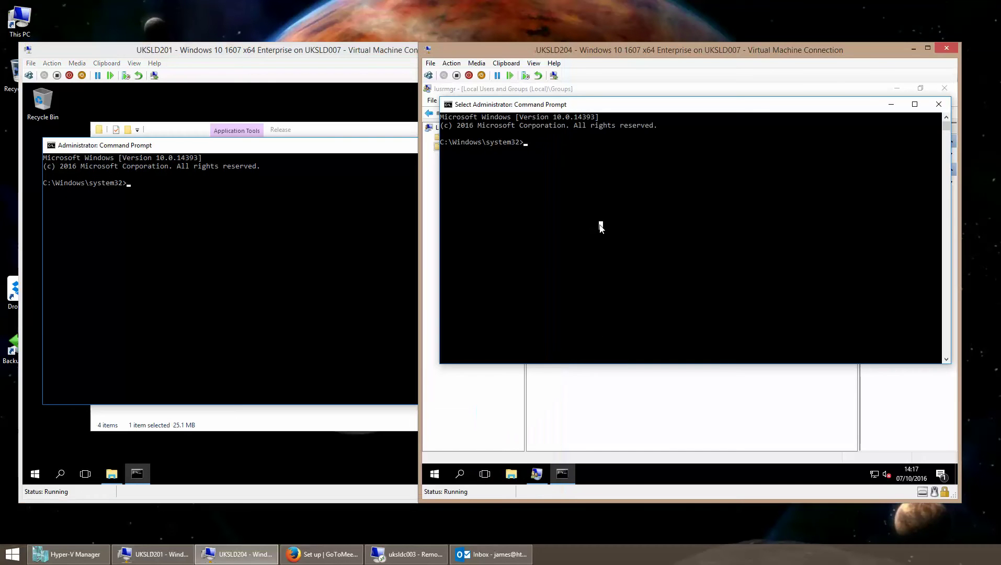
pyautogui.write('gpupdate')
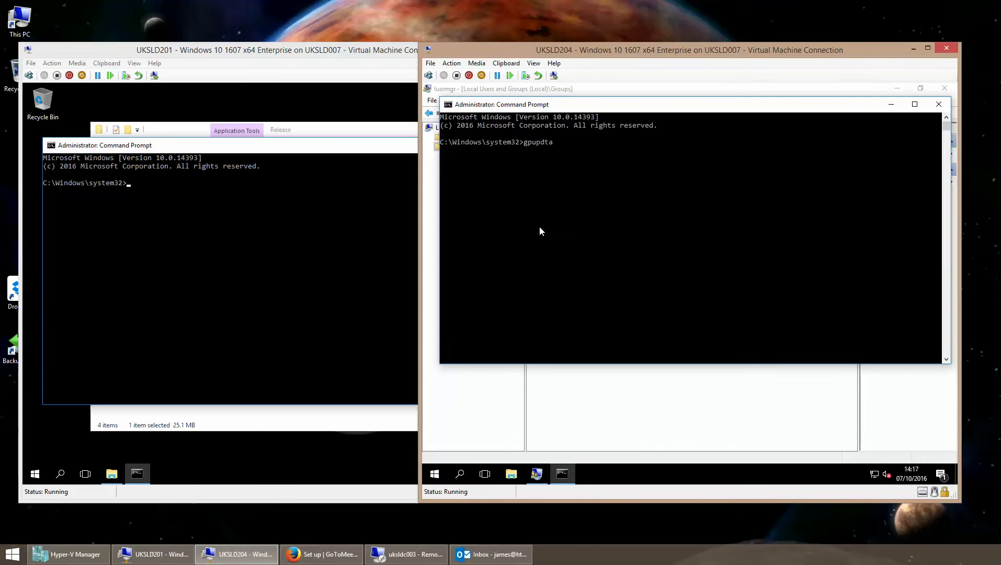
pyautogui.press('Return')
pyautogui.click(205, 243)
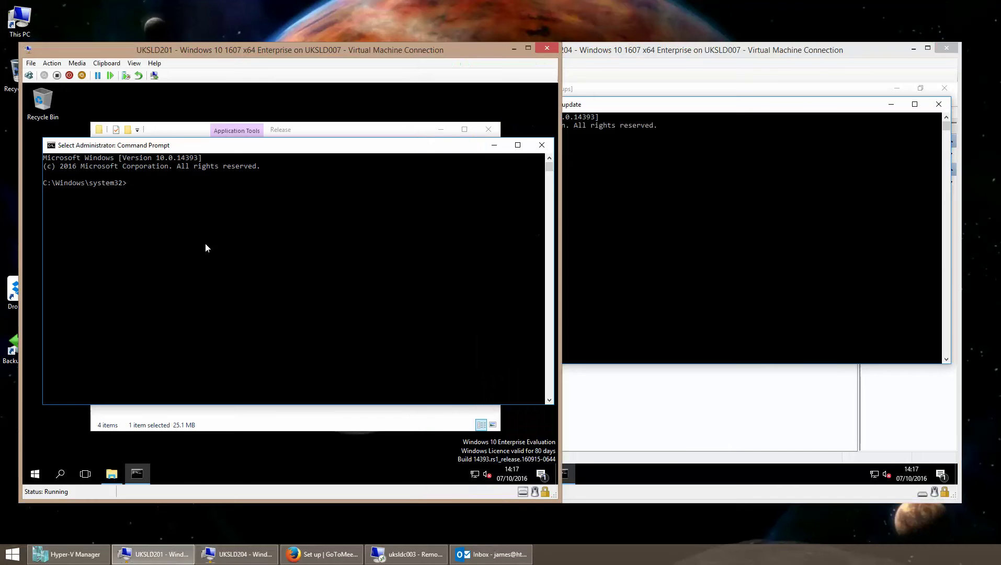
pyautogui.write('gpupdate')
pyautogui.press('Return')
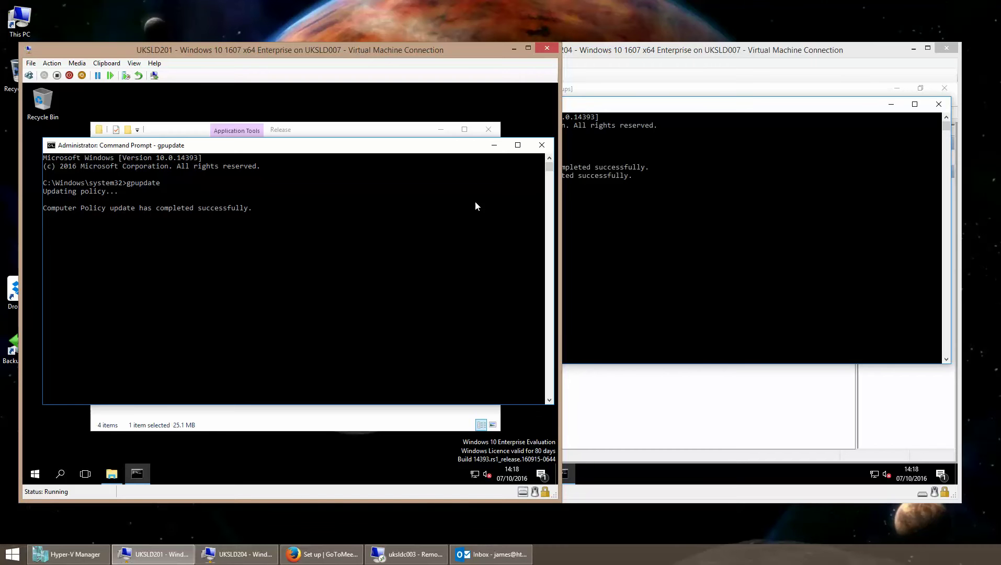
pyautogui.click(644, 222)
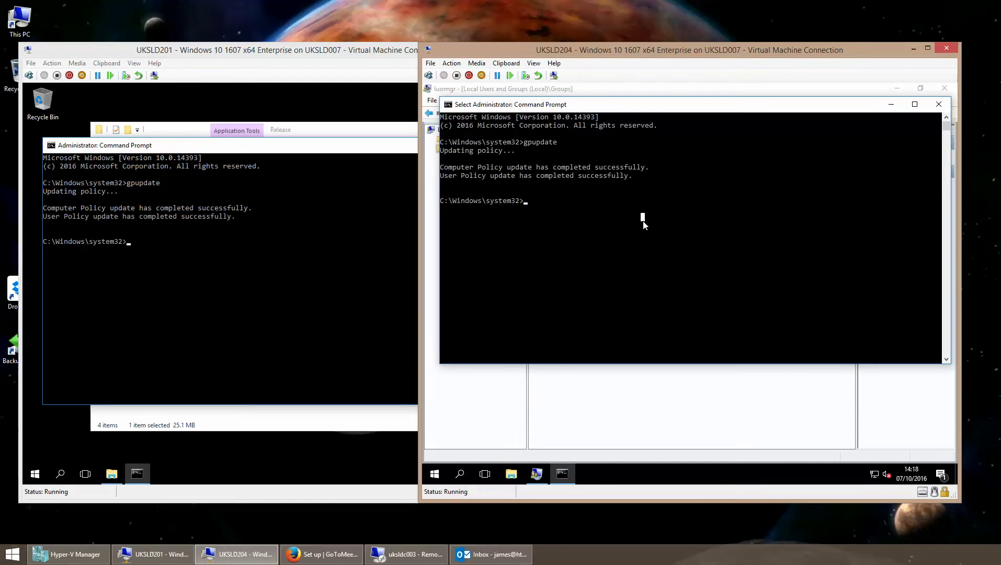
# - Run gpresult /R on UKSLD204 and highlight C_ProfileContainersSettings_0_0 among the applied GPOs
pyautogui.write('gpresult /R')
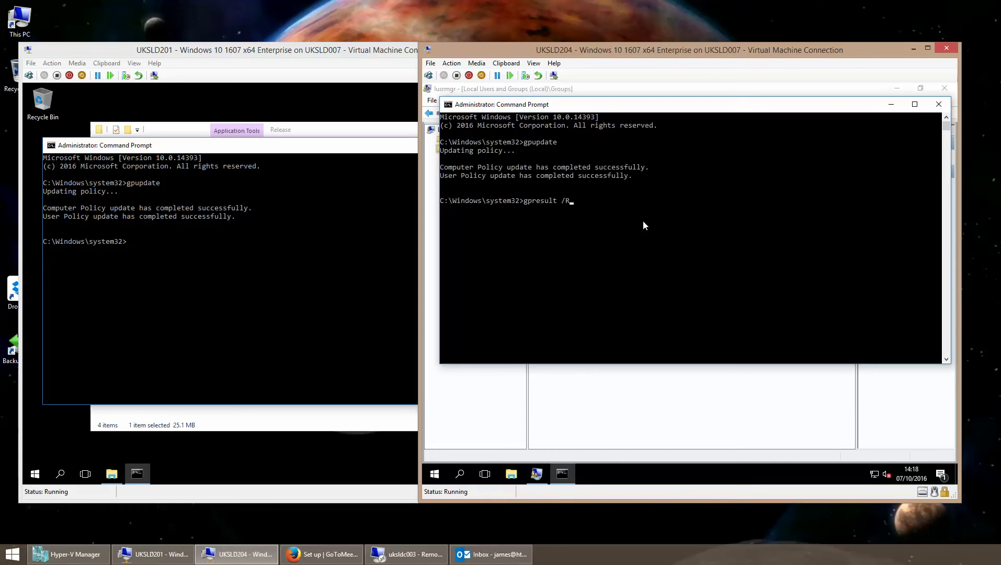
pyautogui.press('Return')
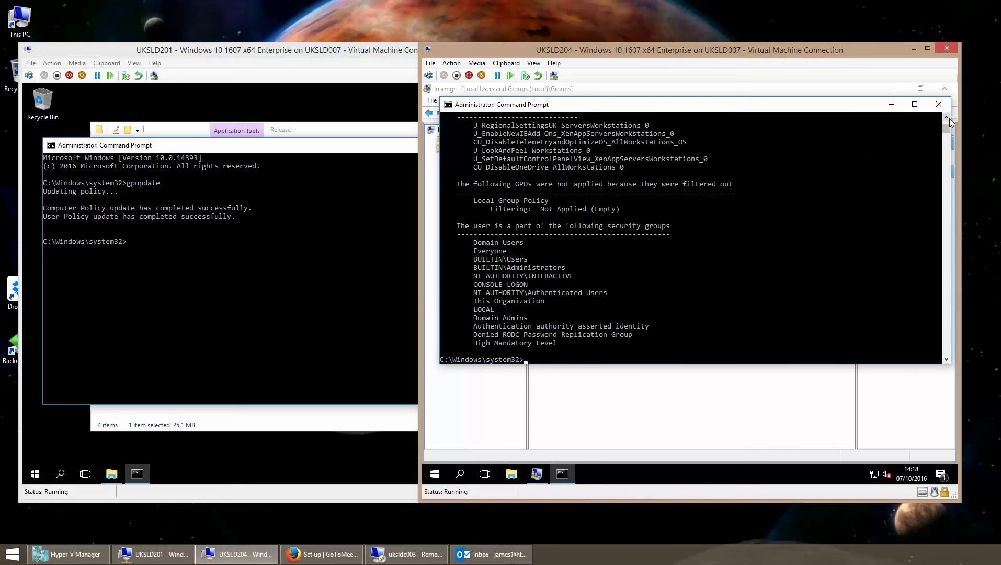
pyautogui.moveTo(948, 118); pyautogui.dragTo(948, 119)
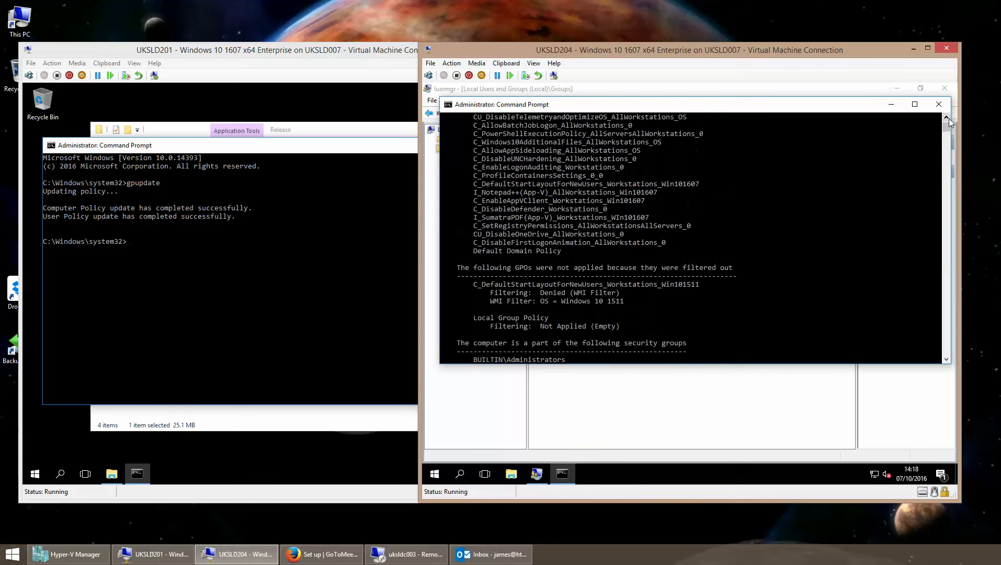
pyautogui.moveTo(605, 176); pyautogui.dragTo(473, 176)
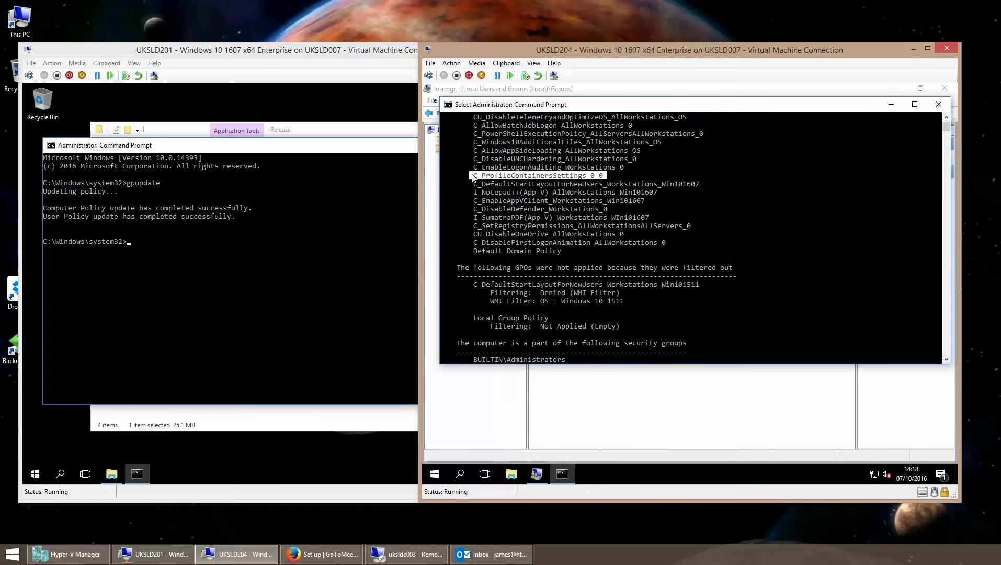
# - Close UKSLD204's Command Prompt and return to the uksldc003 remote session
pyautogui.click(939, 104)
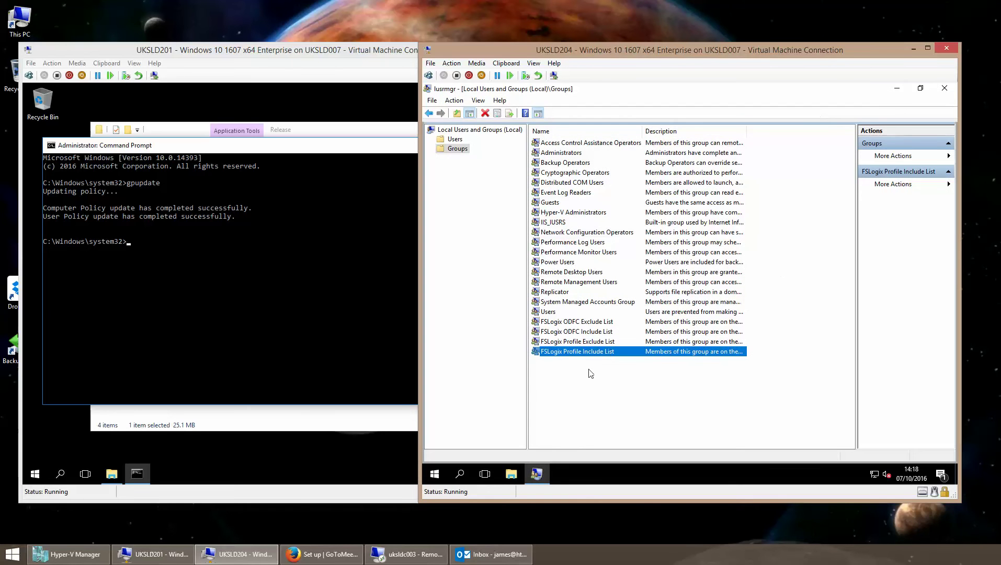
pyautogui.click(575, 387)
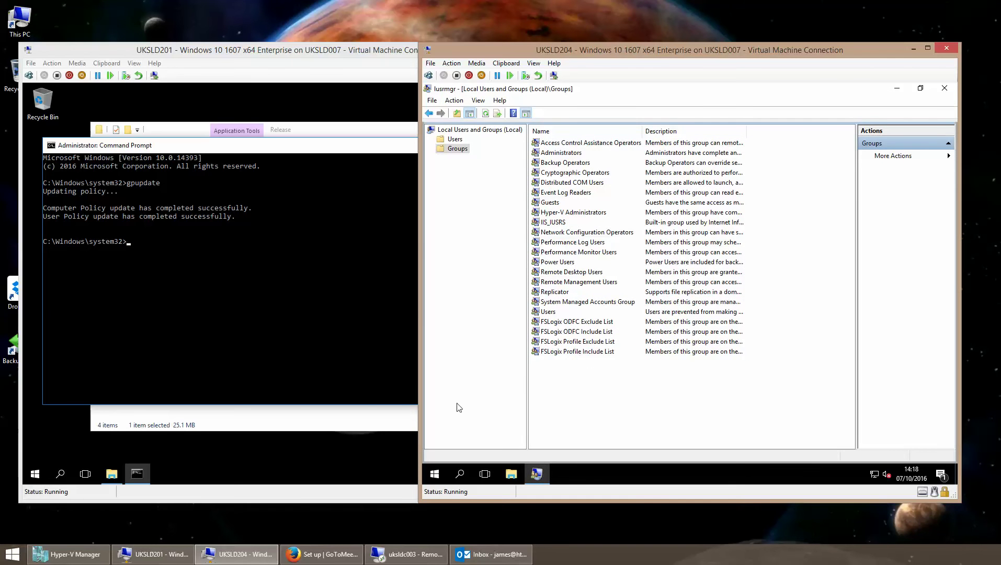
pyautogui.click(399, 557)
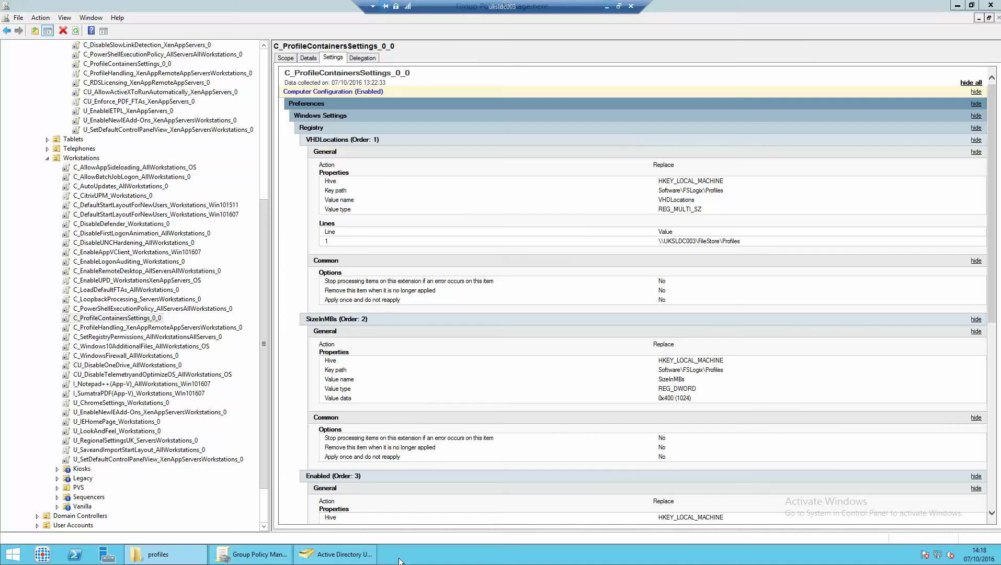
pyautogui.rightClick(126, 320)
pyautogui.click(142, 326)
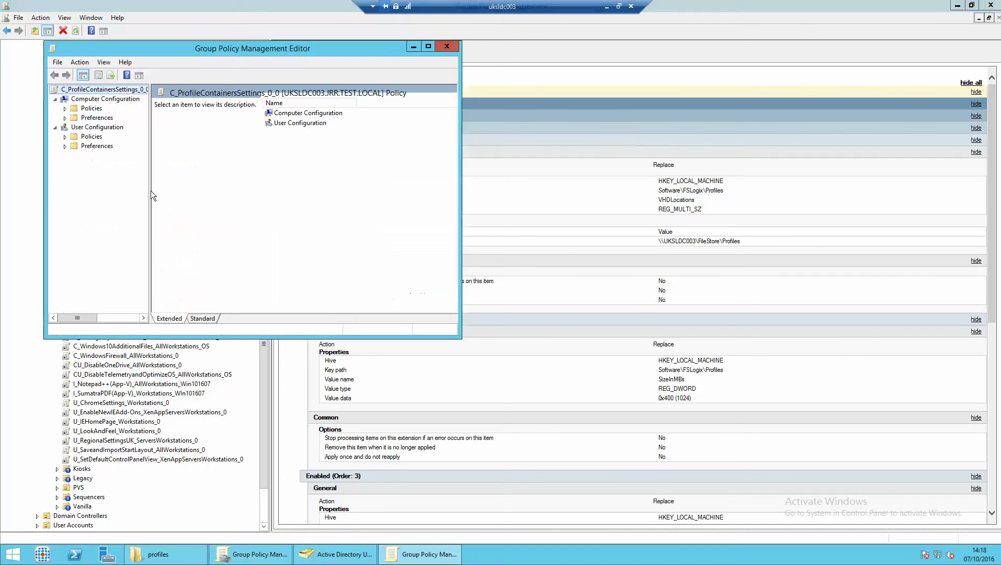
pyautogui.click(64, 118)
pyautogui.click(74, 136)
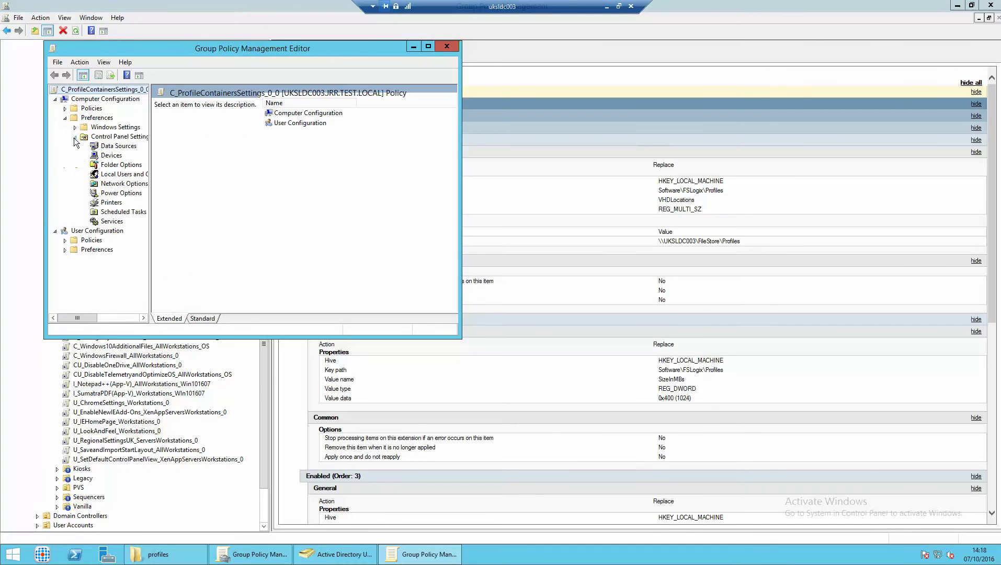
pyautogui.click(124, 174)
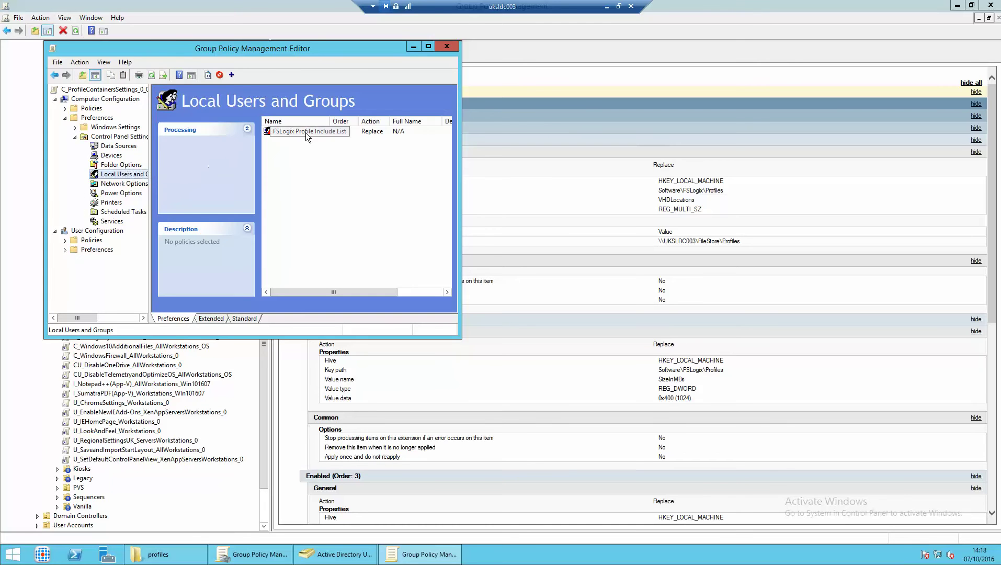
pyautogui.doubleClick(306, 132)
pyautogui.click(198, 227)
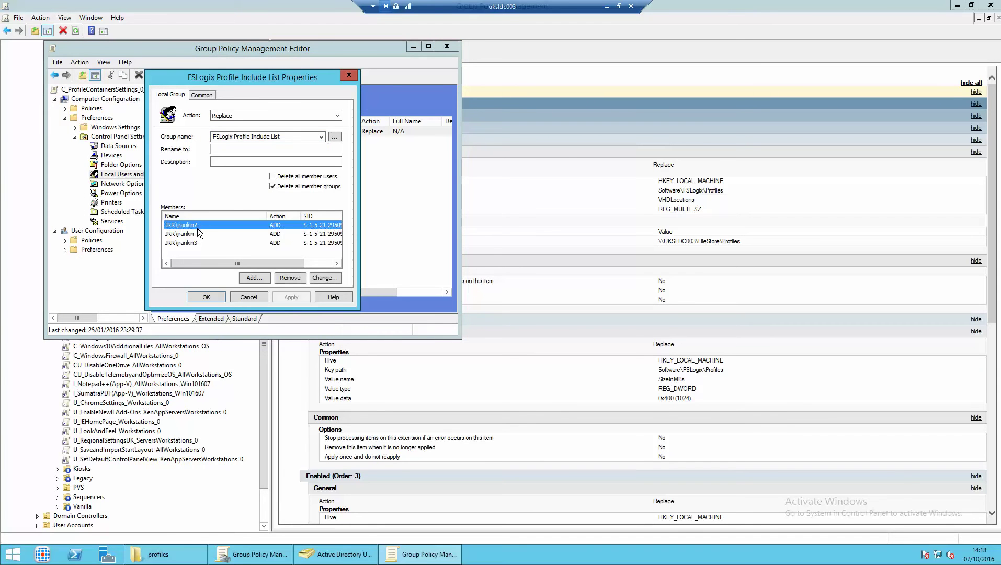
pyautogui.click(198, 233)
pyautogui.click(198, 243)
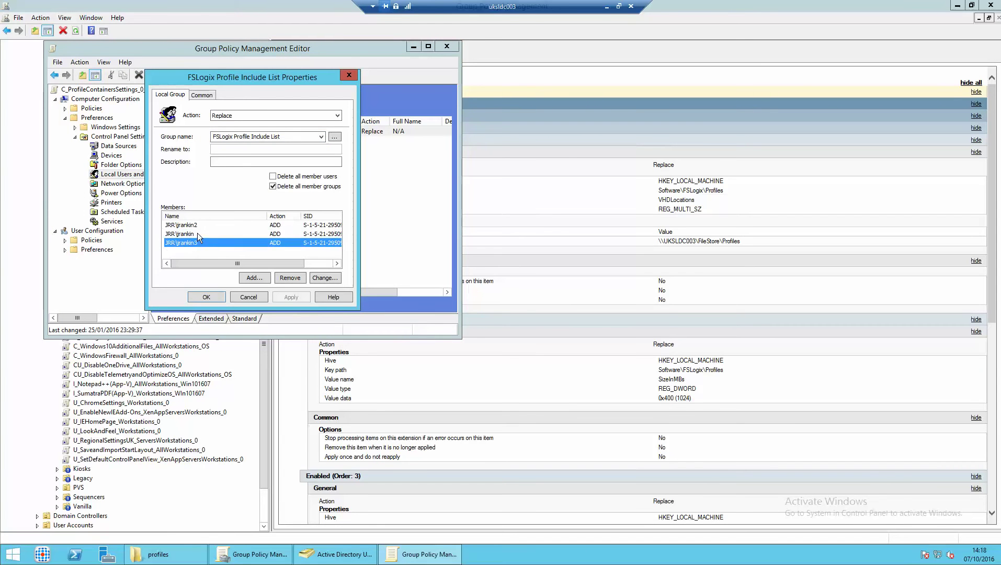
pyautogui.click(197, 233)
pyautogui.click(195, 224)
pyautogui.click(197, 243)
pyautogui.click(248, 297)
pyautogui.click(447, 46)
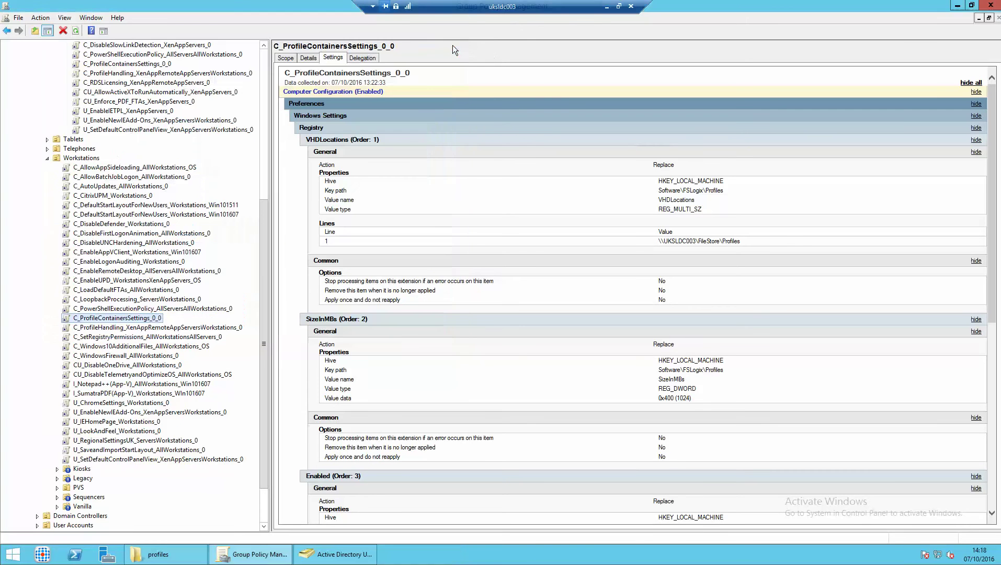
# - Review the FSLogix Profile Include List group's members on UKSLD204, then close Local Users and Groups
pyautogui.click(606, 7)
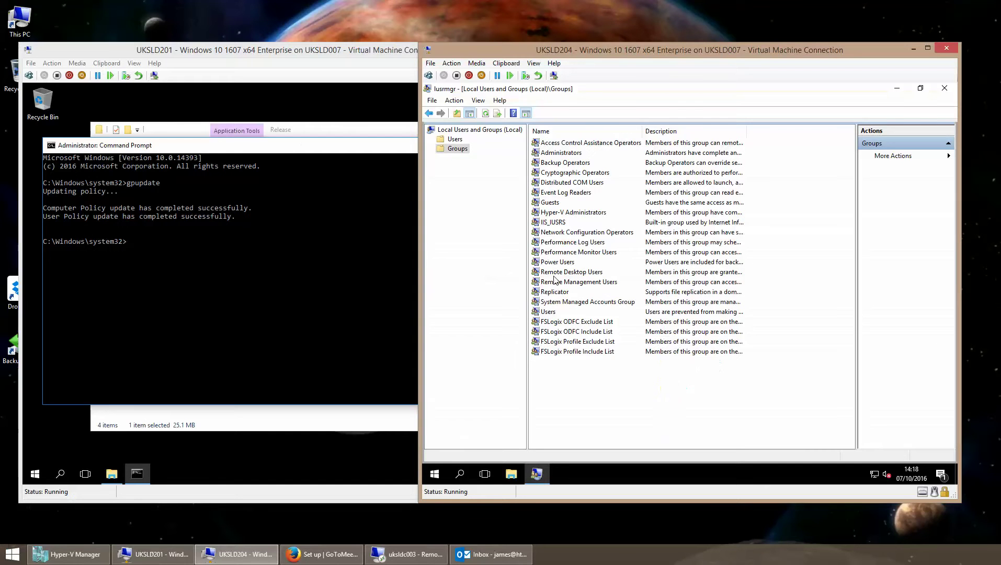
pyautogui.doubleClick(575, 352)
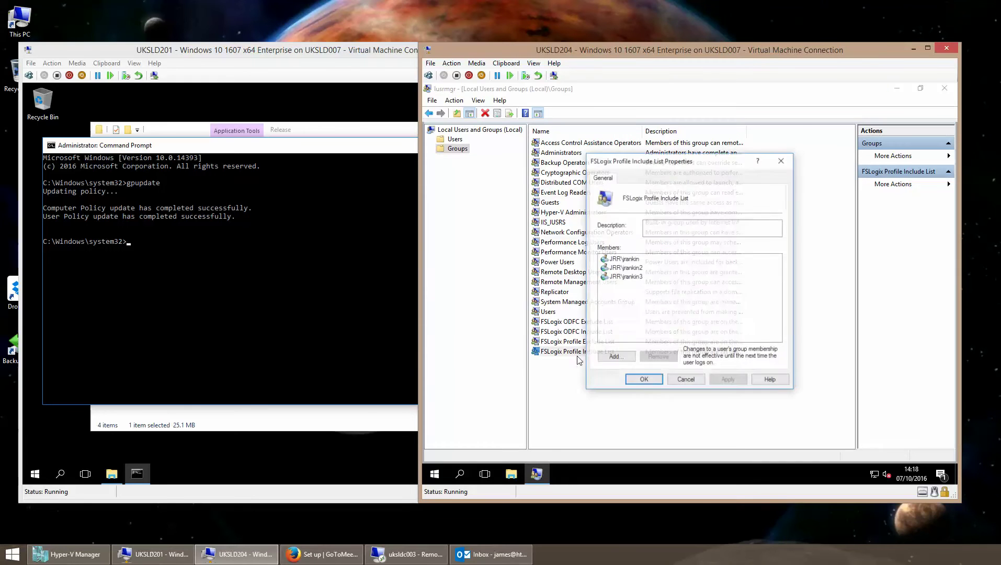
pyautogui.click(633, 258)
pyautogui.click(630, 277)
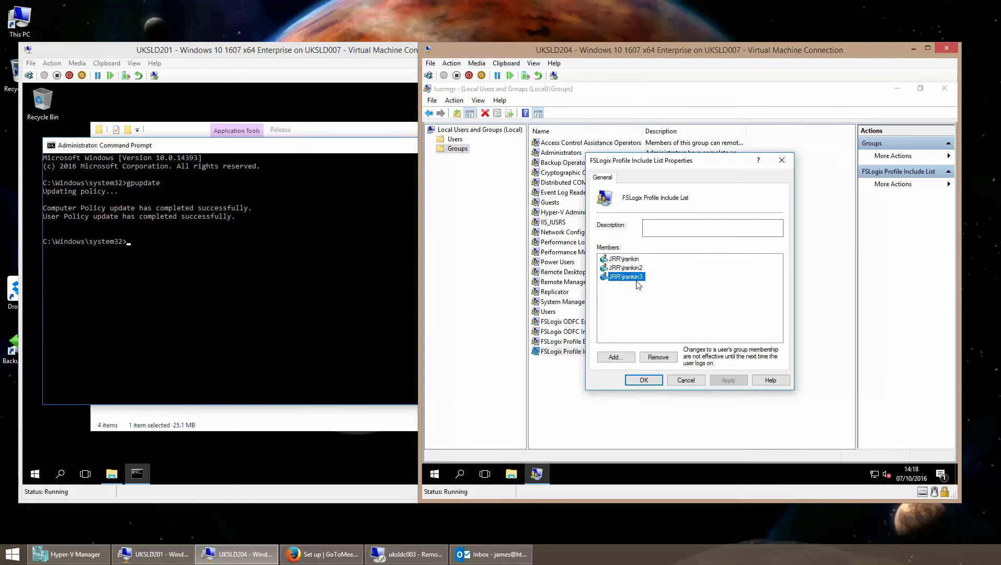
pyautogui.click(674, 381)
pyautogui.click(944, 88)
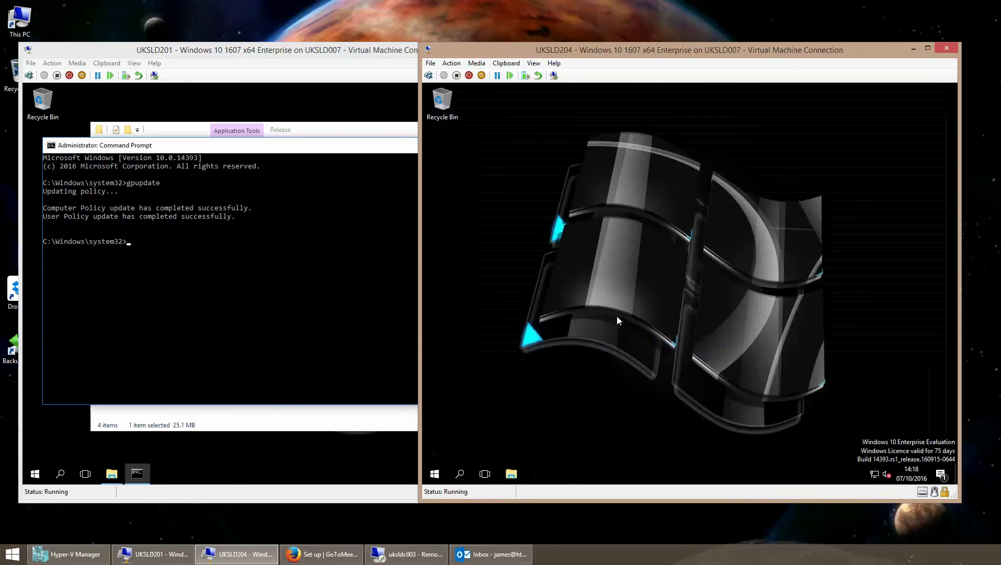
# - Launch the Registry Editor with regedit from the Run prompt
pyautogui.rightClick(434, 474)
pyautogui.click(470, 421)
pyautogui.write('regedit')
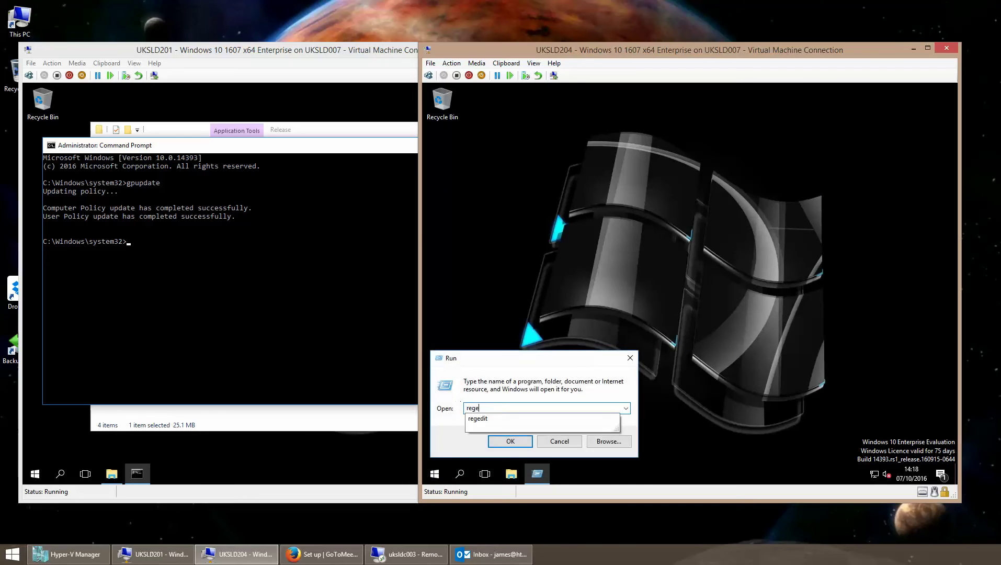
pyautogui.press('Return')
pyautogui.click(635, 342)
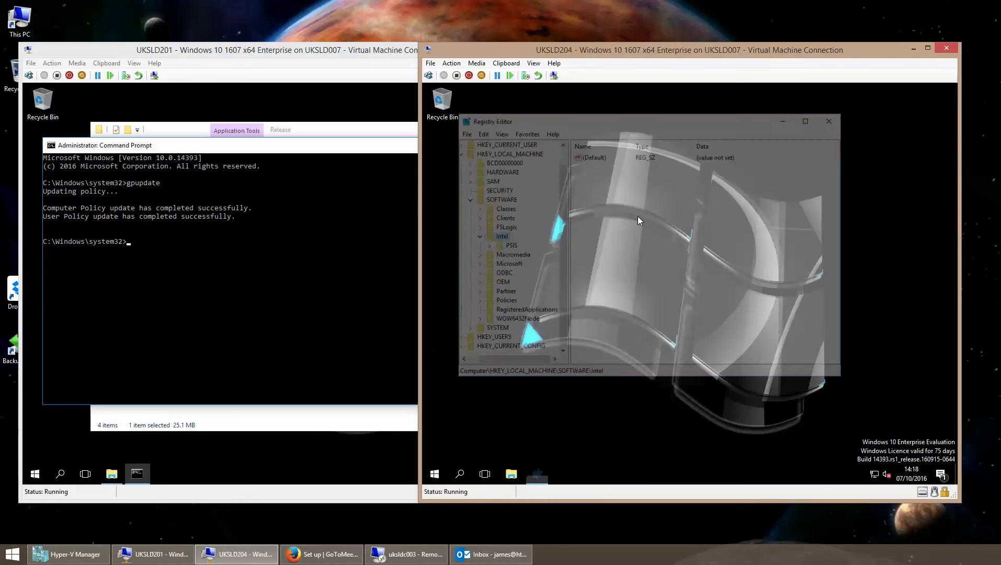
pyautogui.doubleClick(503, 227)
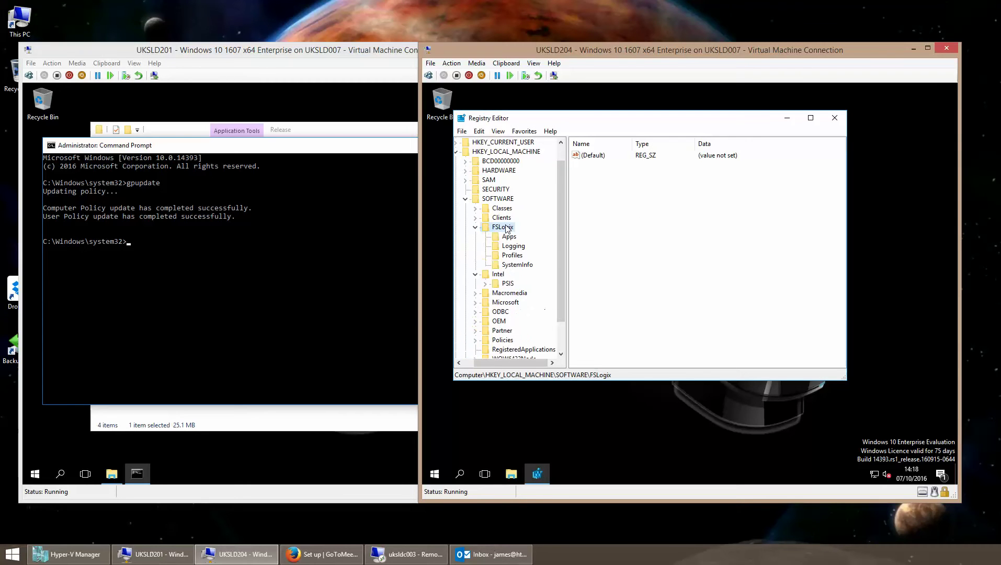
pyautogui.click(511, 255)
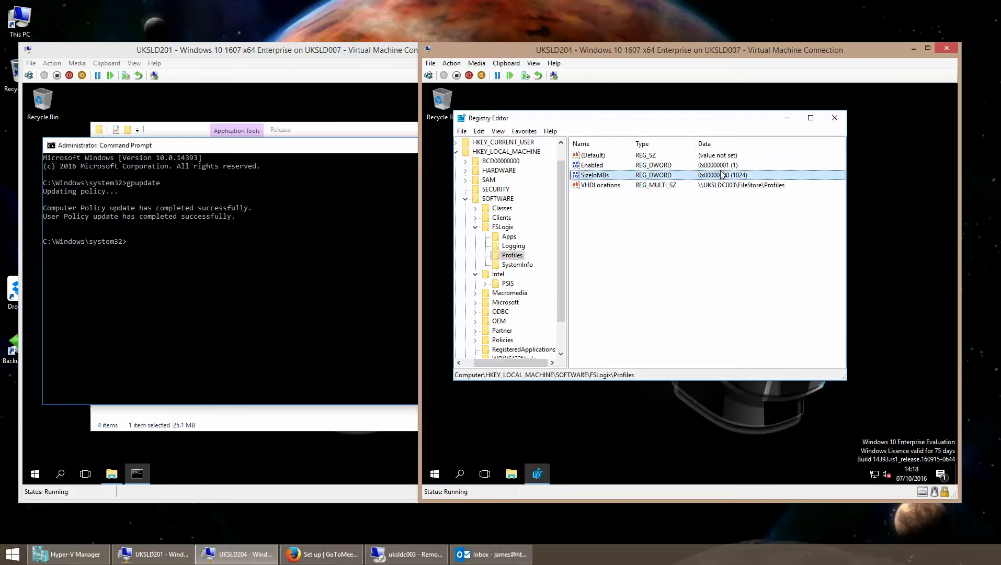
pyautogui.click(720, 166)
pyautogui.click(835, 118)
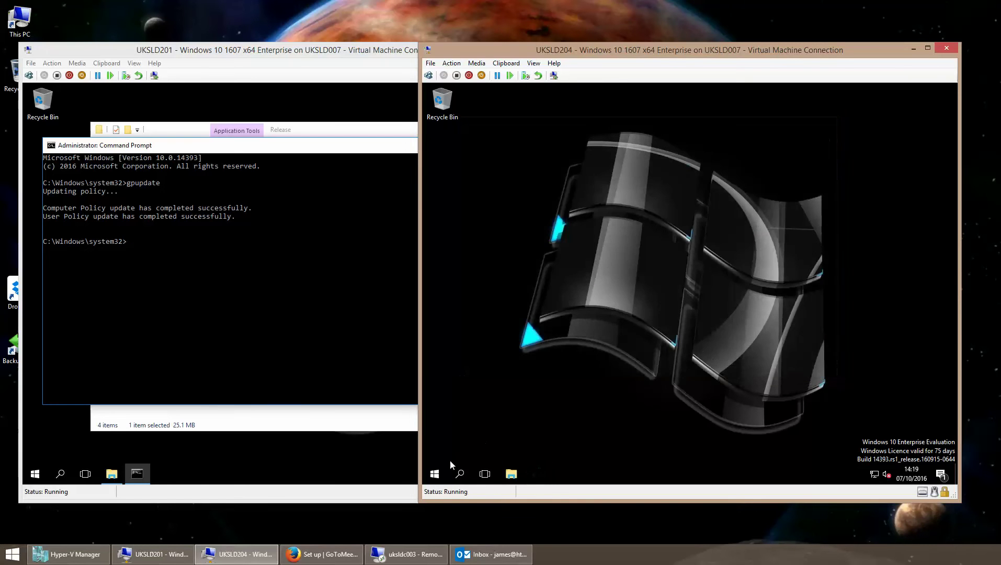
# - Sign out of both the UKSLD204 and UKSLD201 virtual machines
pyautogui.rightClick(439, 478)
pyautogui.moveTo(494, 445)
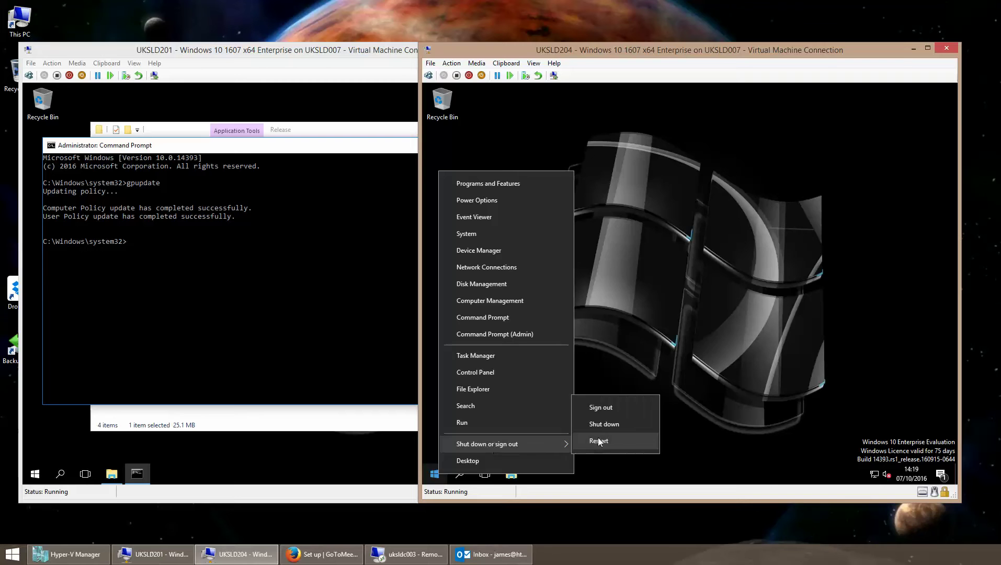
pyautogui.click(602, 409)
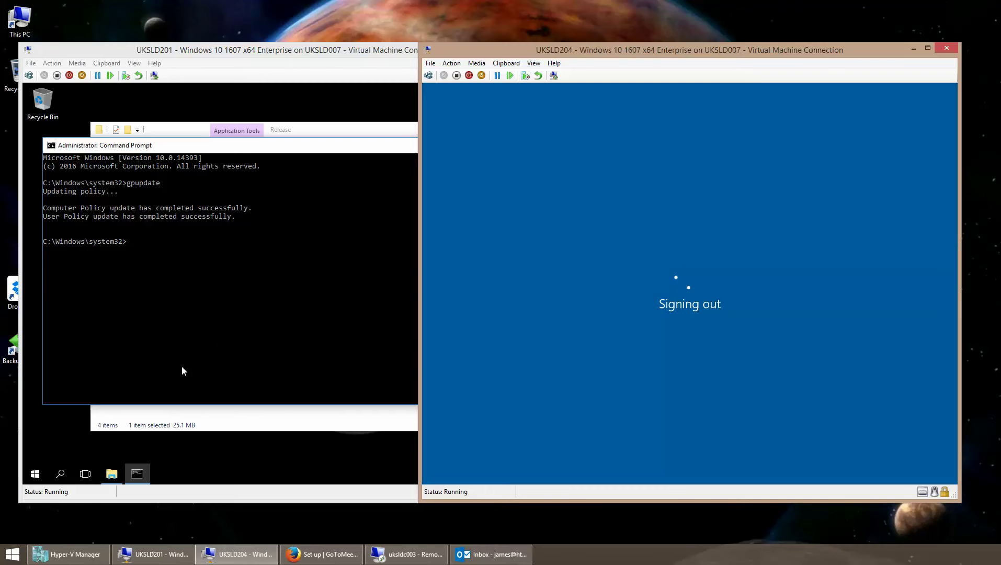
pyautogui.rightClick(32, 475)
pyautogui.moveTo(134, 440)
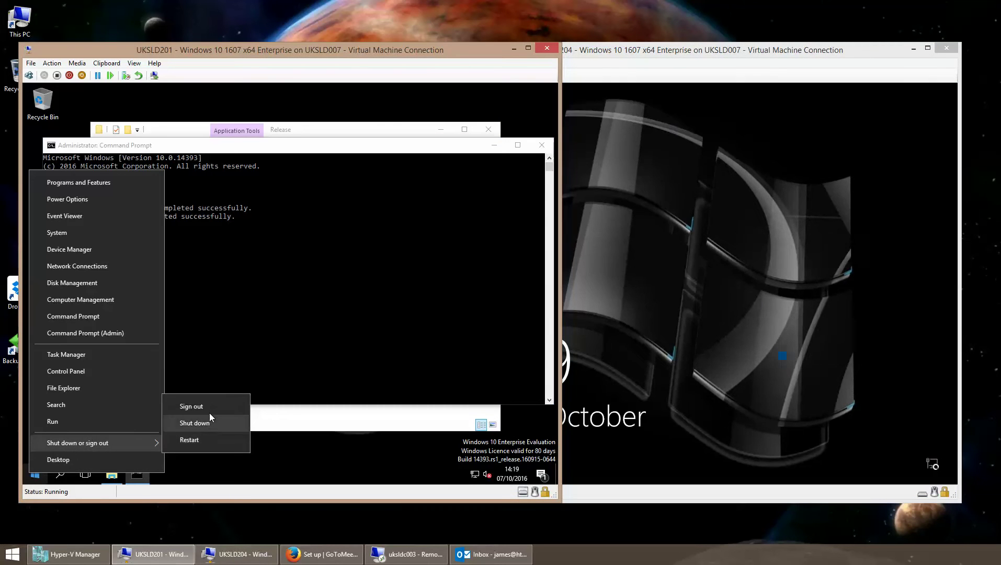
pyautogui.click(210, 410)
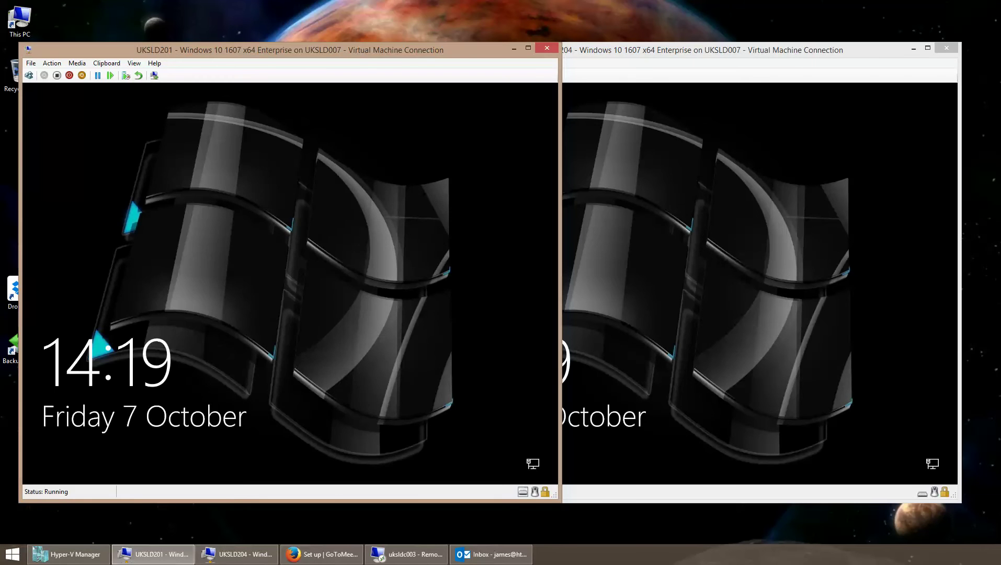
# - Sign in to UKSLD201 with the domain user's username and password
pyautogui.press('space')
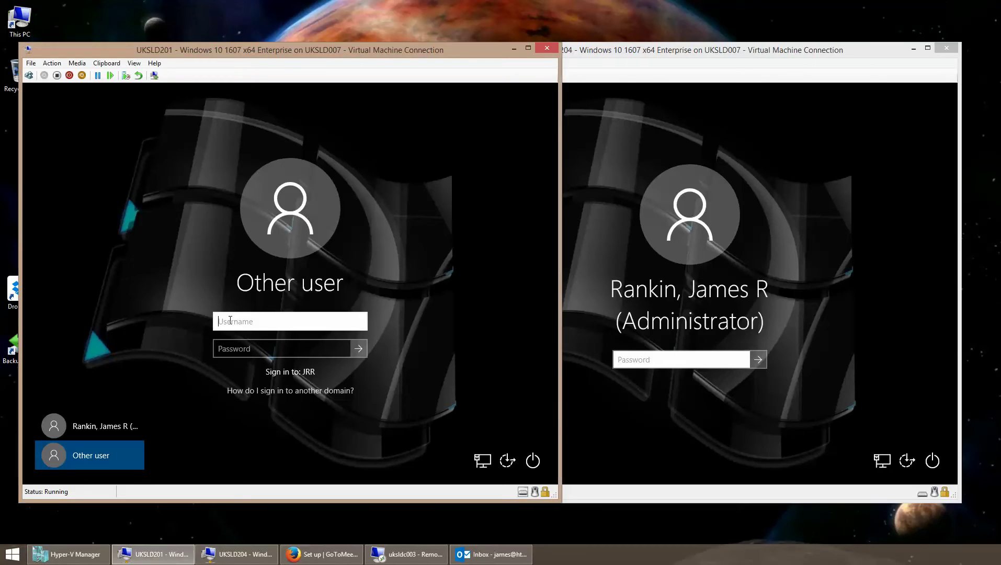
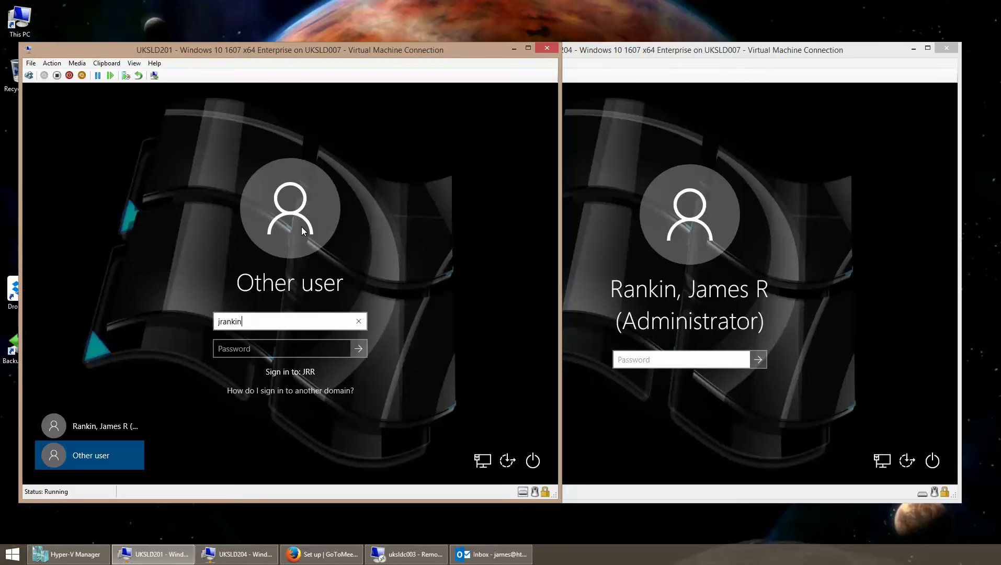
pyautogui.press('Tab')
pyautogui.write('•••••••••••')
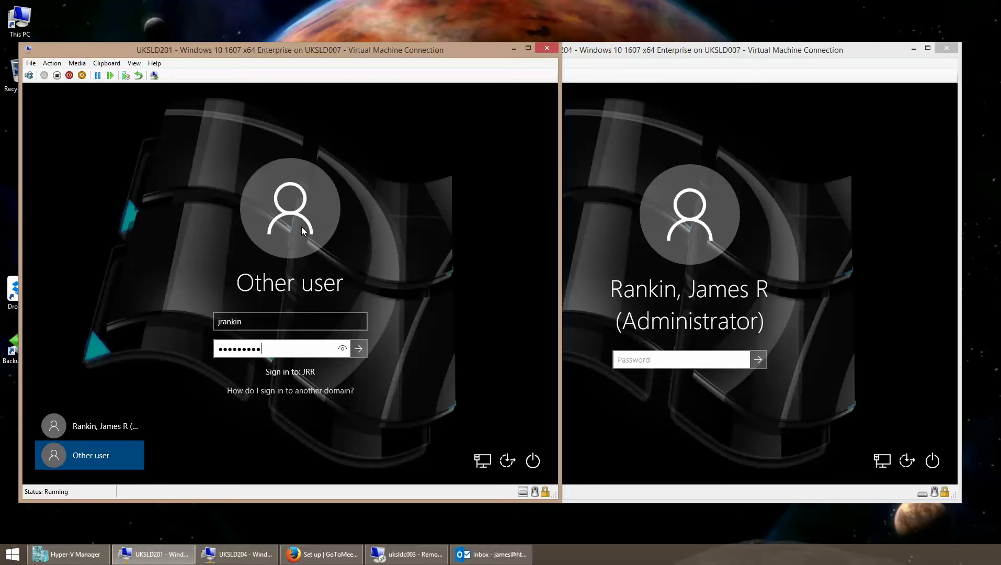
pyautogui.press('Return')
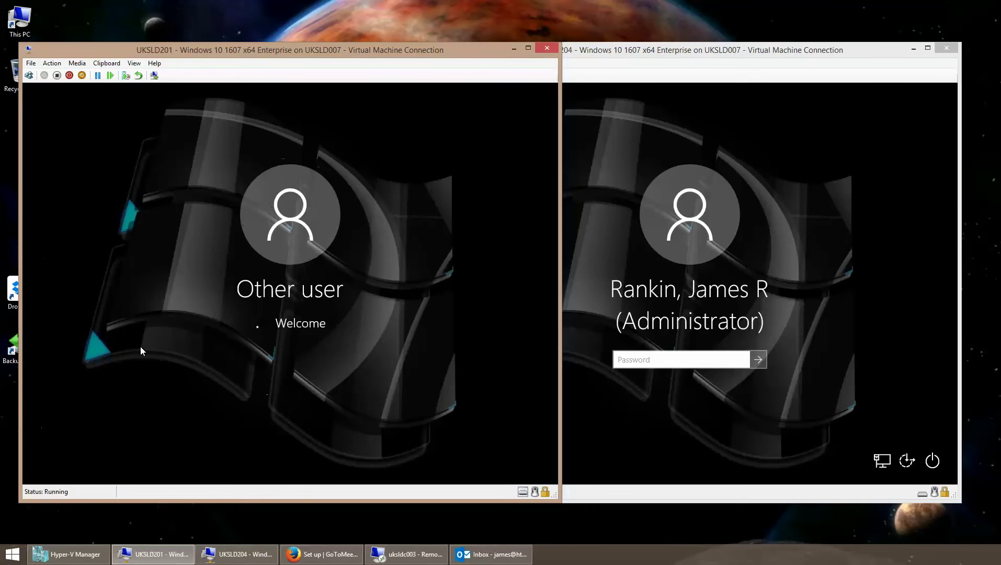
pyautogui.moveTo(403, 561)
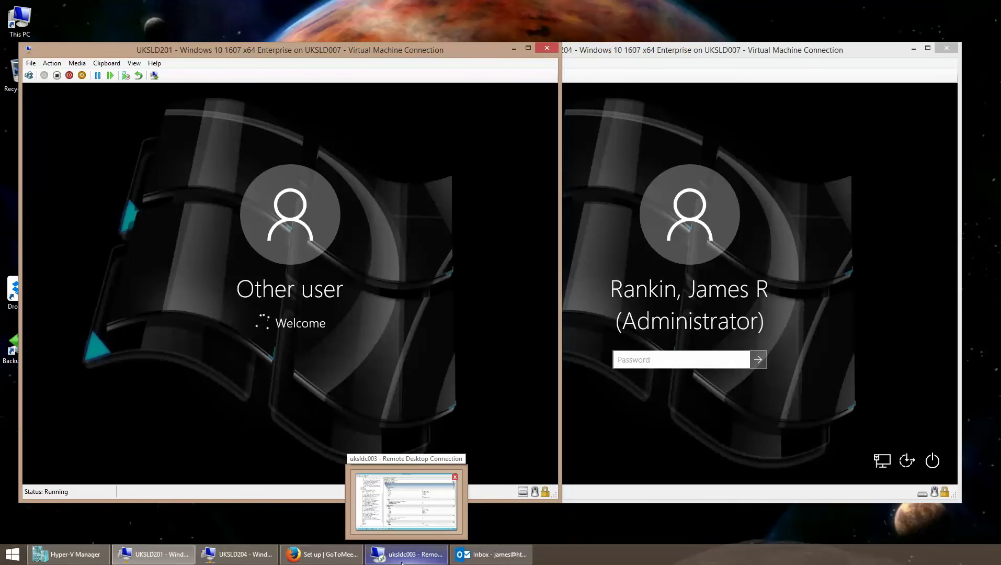
# - Select the user's new SID folder in uksldc003's profiles folder, then minimise the session
pyautogui.click(402, 563)
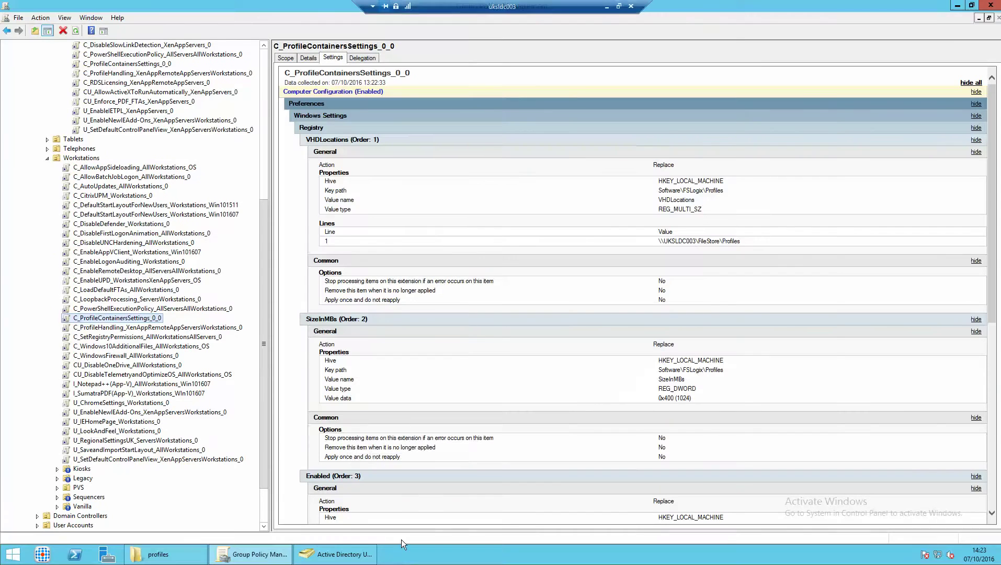
pyautogui.click(194, 555)
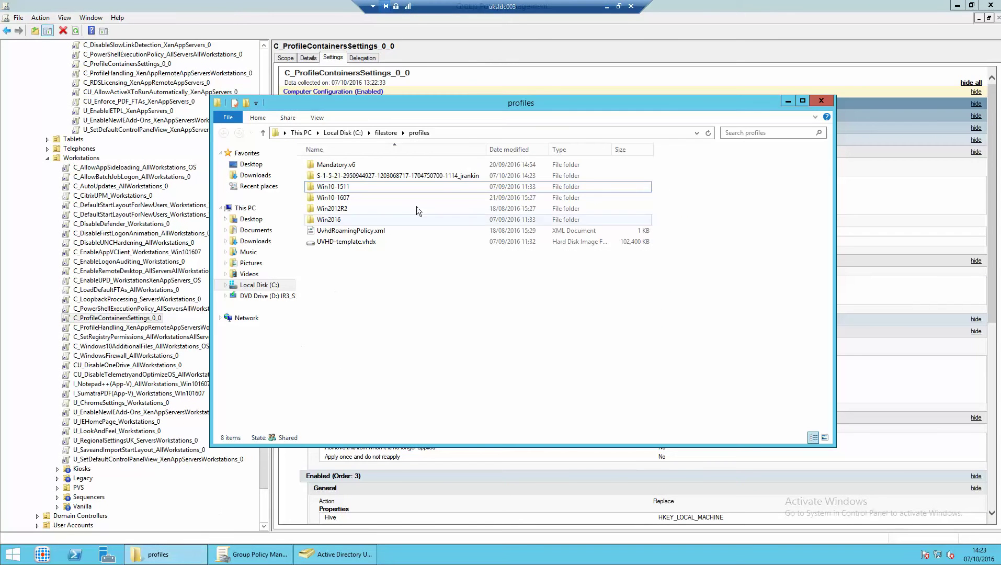
pyautogui.click(433, 175)
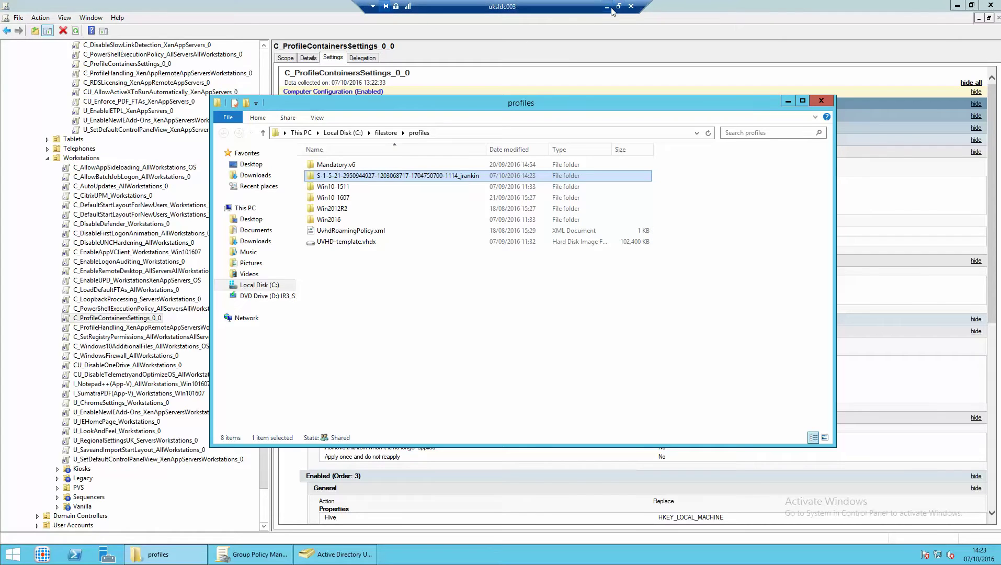
pyautogui.click(608, 7)
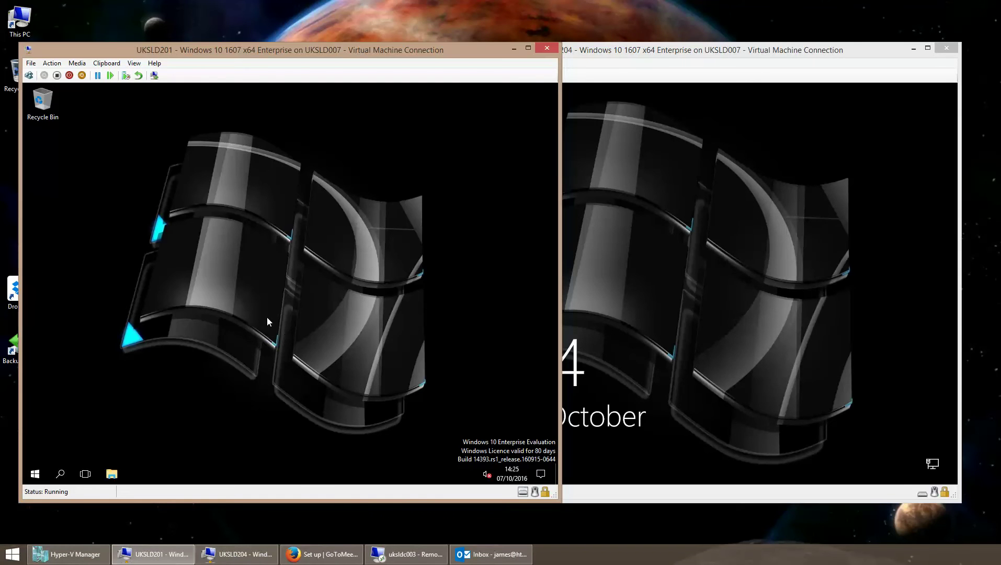
# - Unpin the Cortana, Settings, Control Panel, File Explorer, Run and Remote Desktop tiles from Start
pyautogui.click(35, 474)
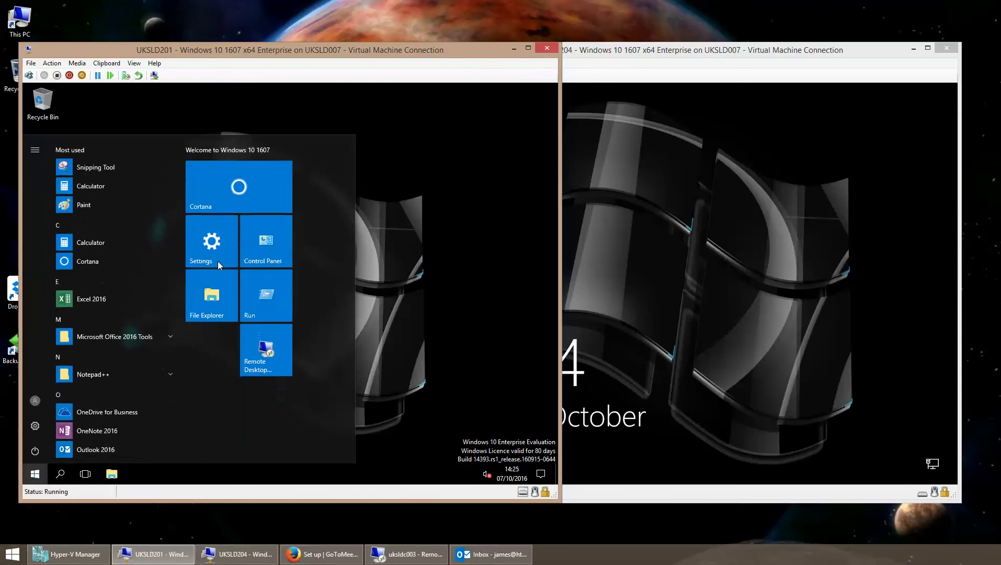
pyautogui.click(222, 189)
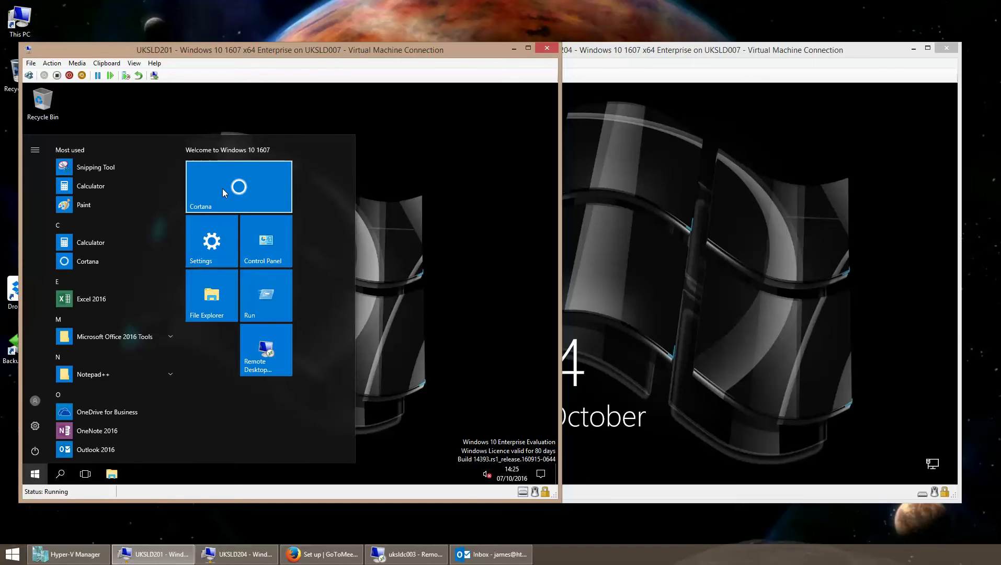
pyautogui.rightClick(222, 189)
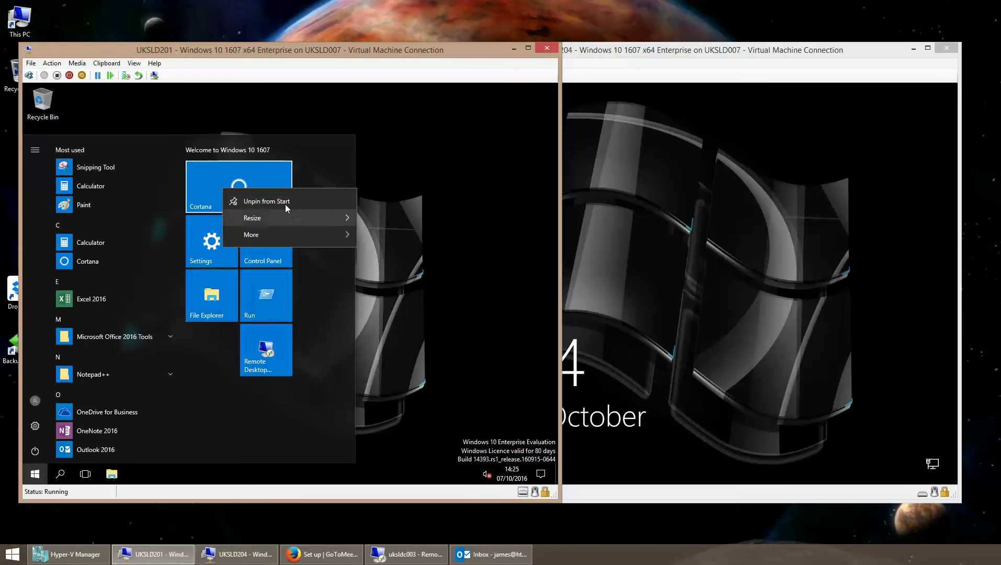
pyautogui.click(284, 204)
pyautogui.rightClick(214, 187)
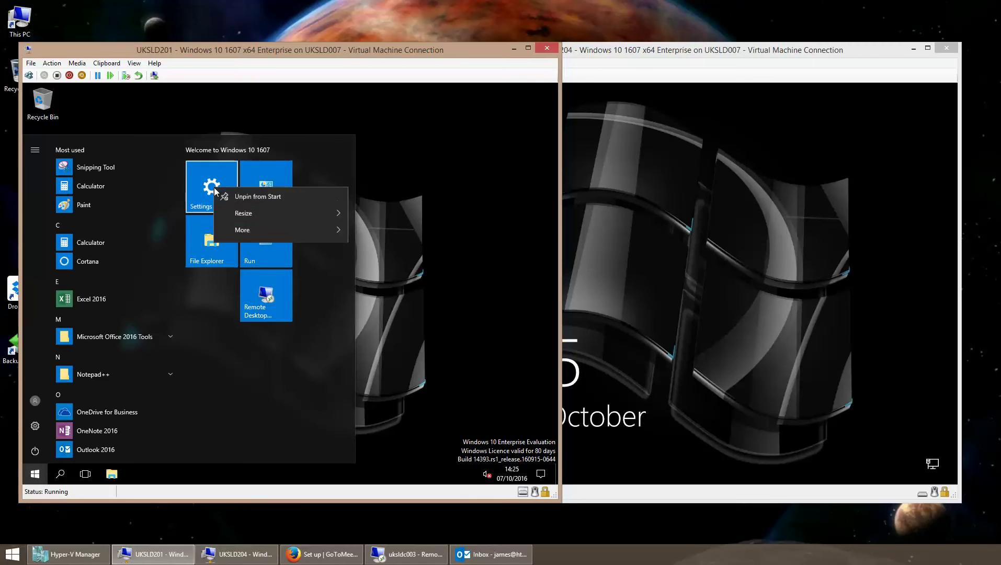
pyautogui.click(248, 203)
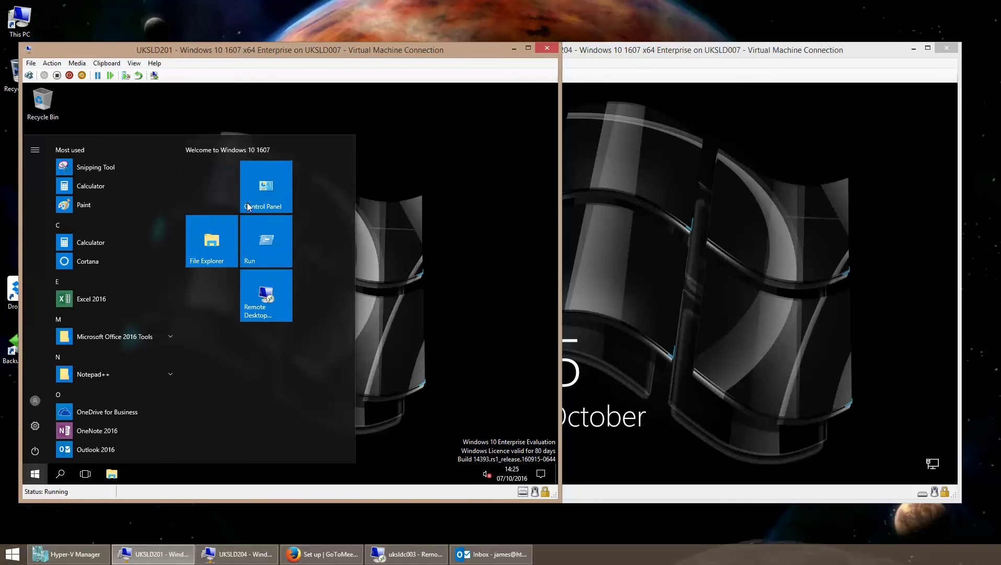
pyautogui.rightClick(272, 180)
pyautogui.click(293, 194)
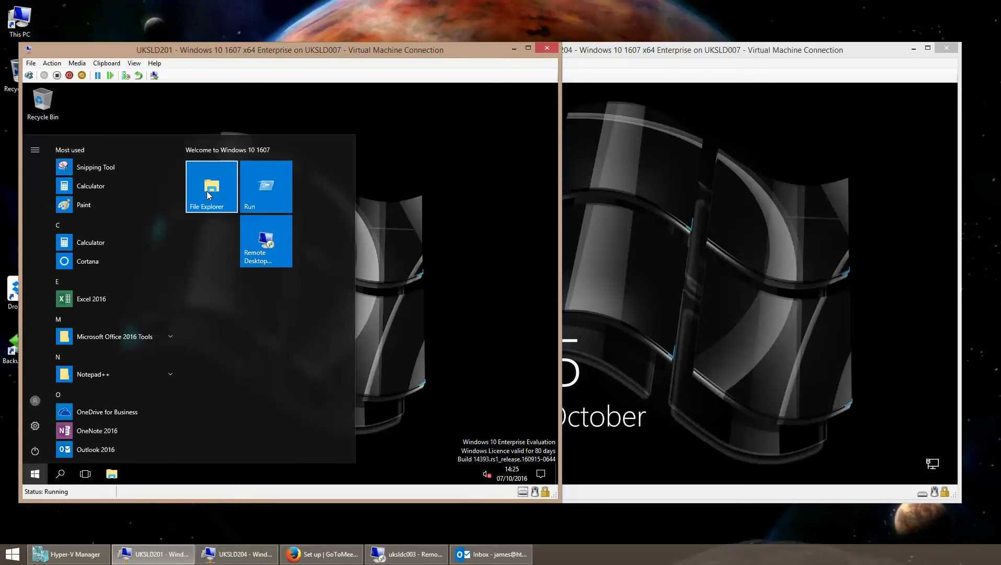
pyautogui.rightClick(208, 195)
pyautogui.click(244, 195)
pyautogui.rightClick(254, 184)
pyautogui.click(279, 193)
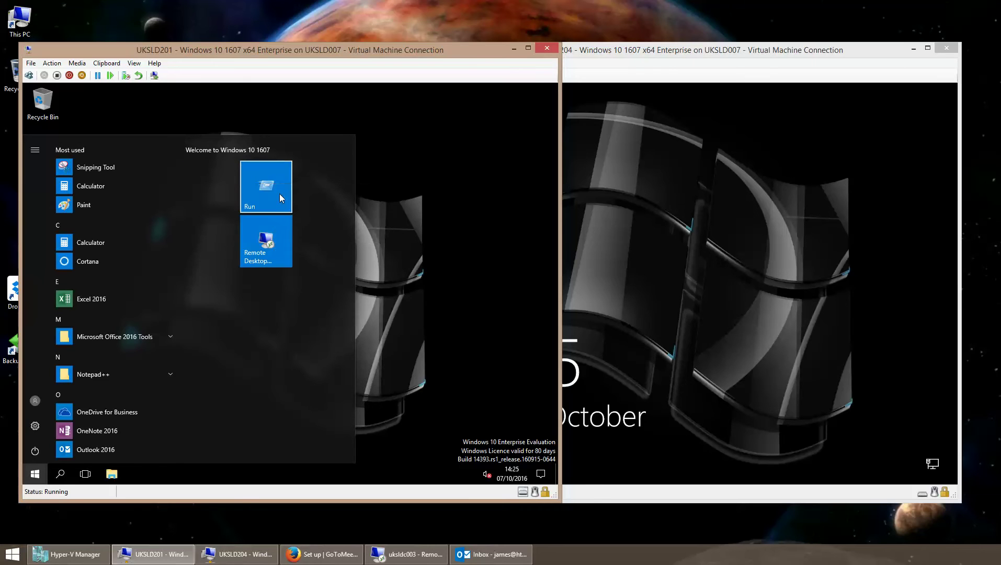
pyautogui.rightClick(277, 192)
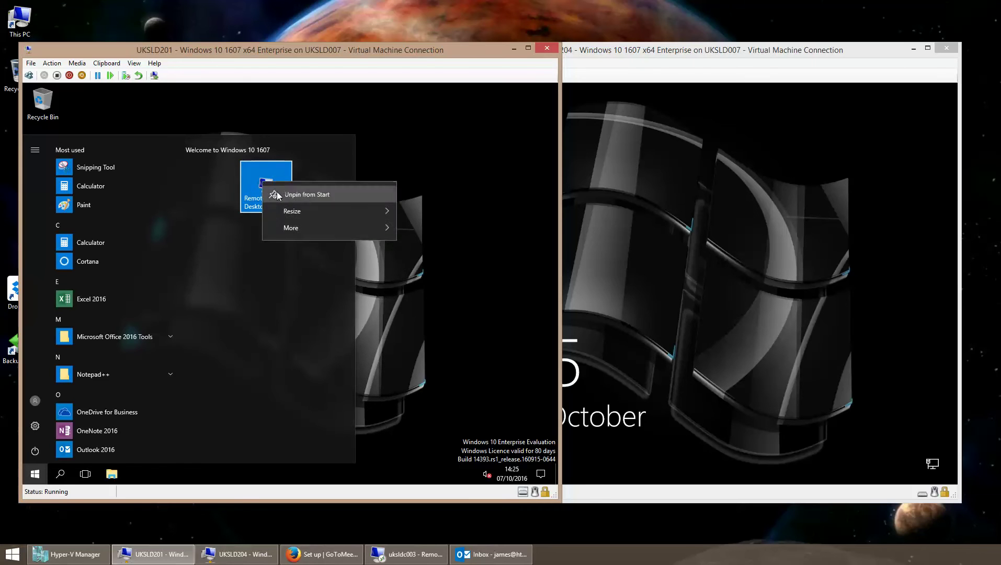
pyautogui.click(277, 194)
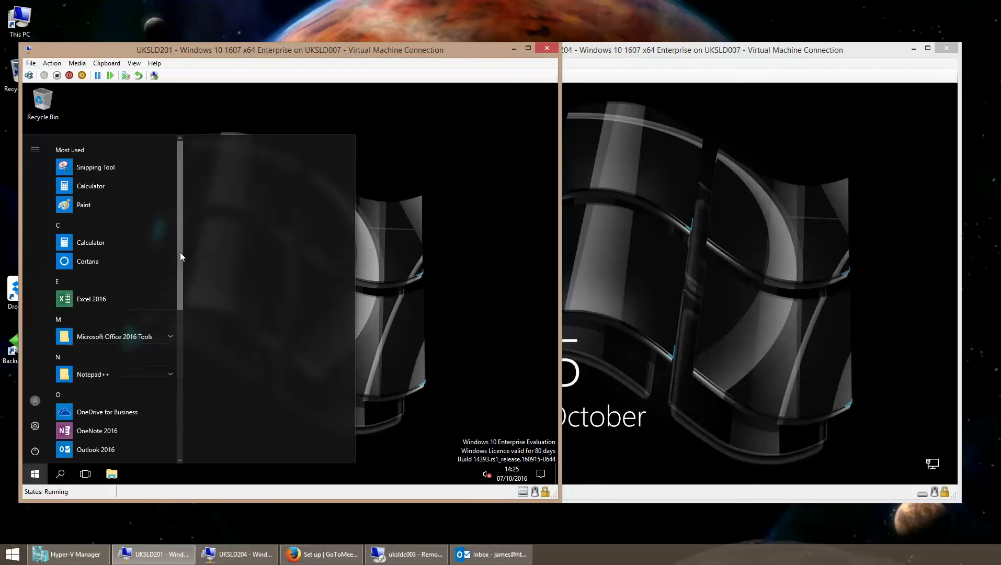
# - Pin Windows PowerShell and Component Services from the app list to Start
pyautogui.scroll(-5, 180, 315)
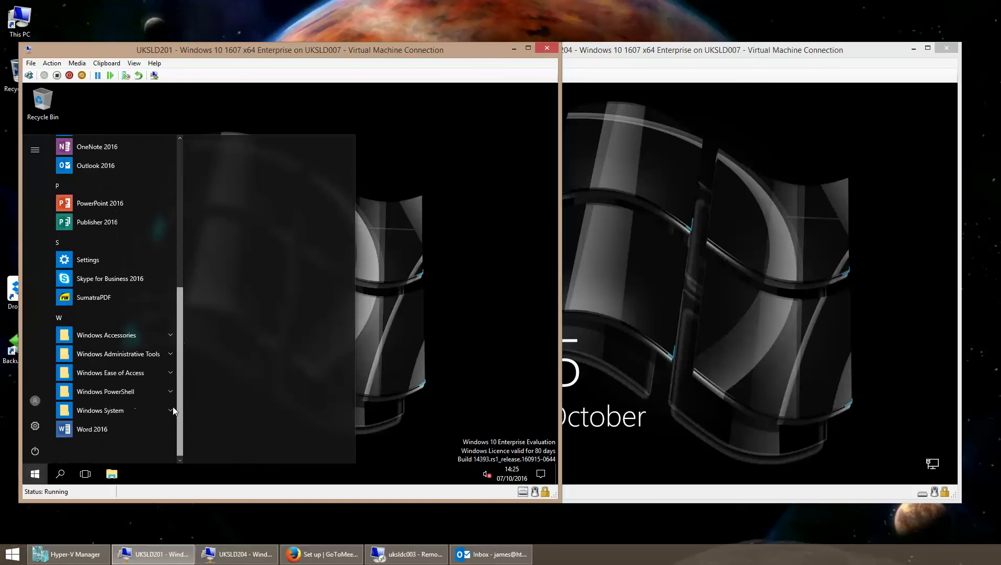
pyautogui.click(146, 389)
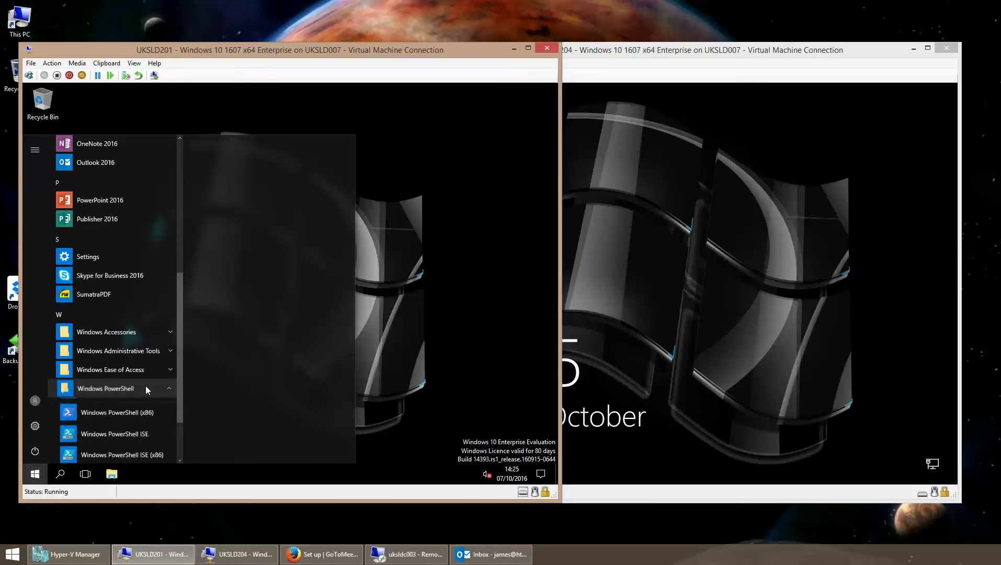
pyautogui.rightClick(133, 404)
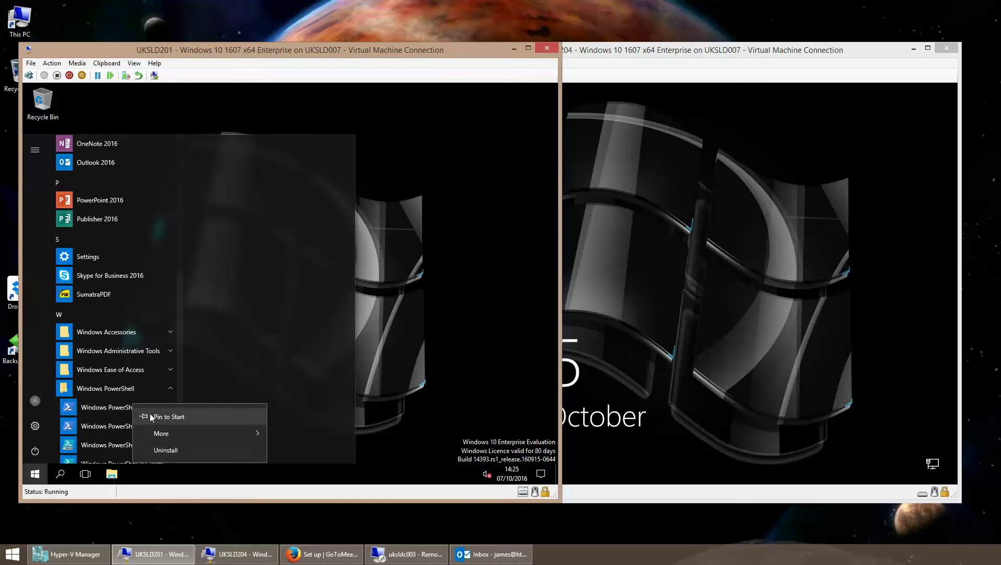
pyautogui.click(150, 416)
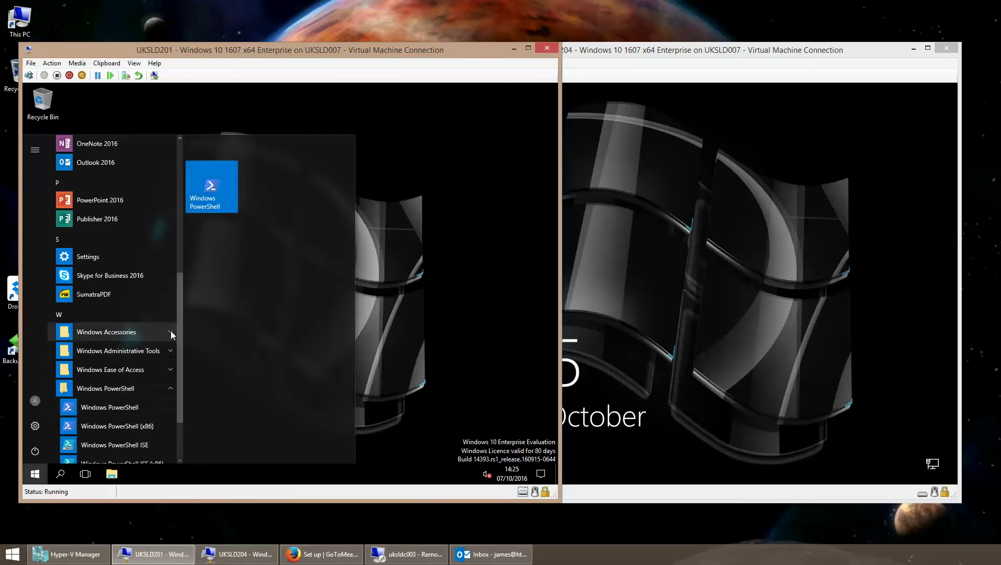
pyautogui.moveTo(177, 292); pyautogui.dragTo(179, 334)
pyautogui.click(115, 274)
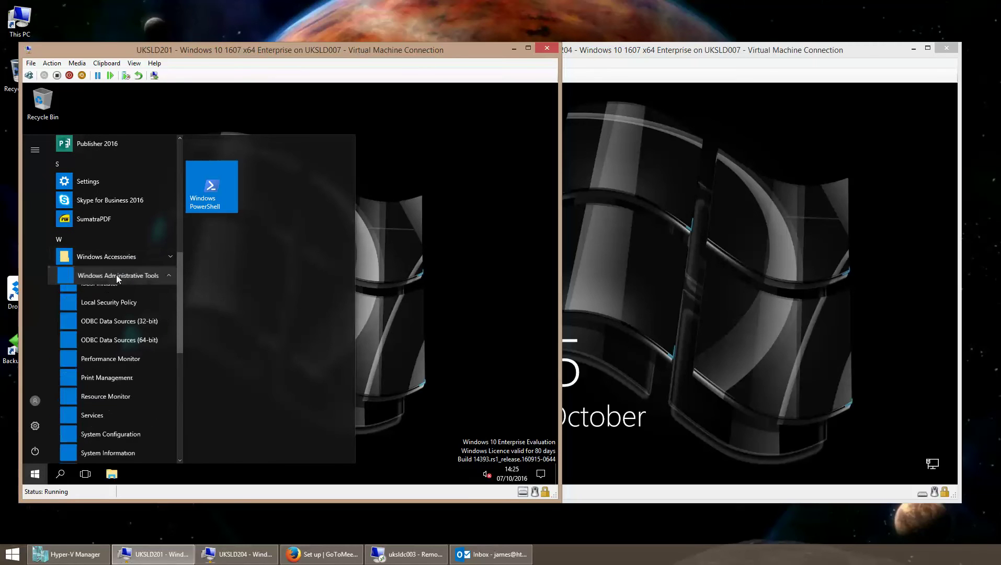
pyautogui.rightClick(118, 290)
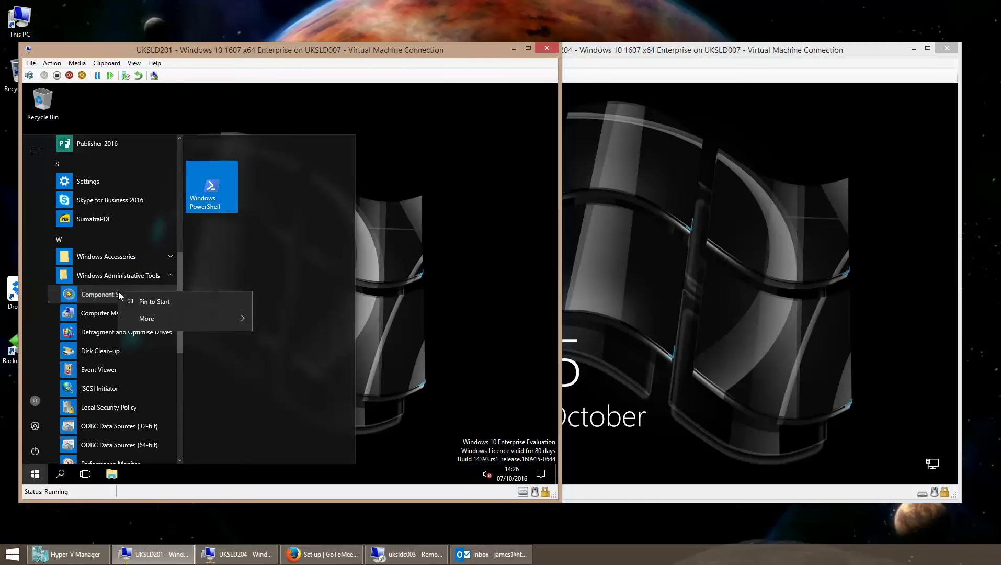
pyautogui.click(143, 304)
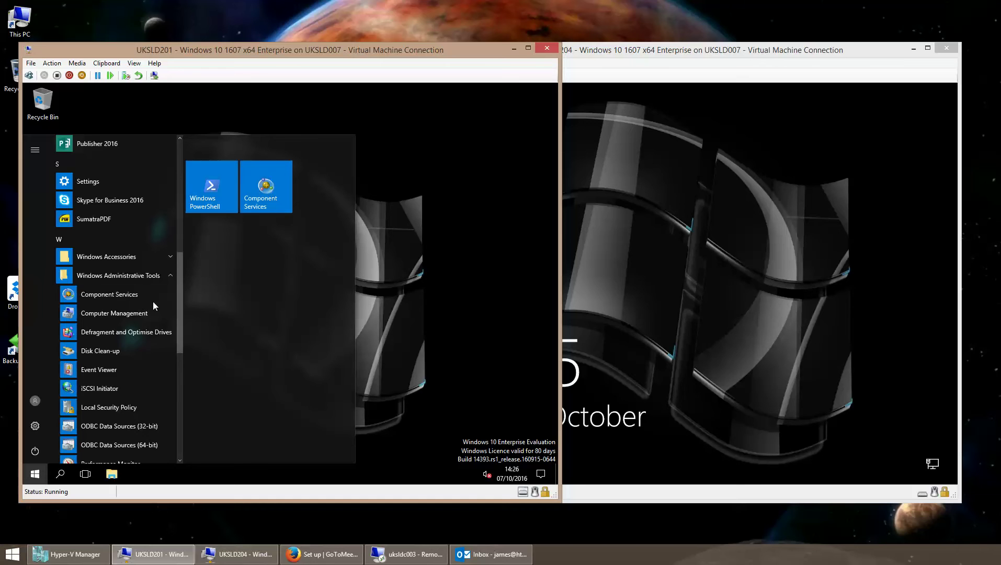
pyautogui.scroll(-3, 179, 309)
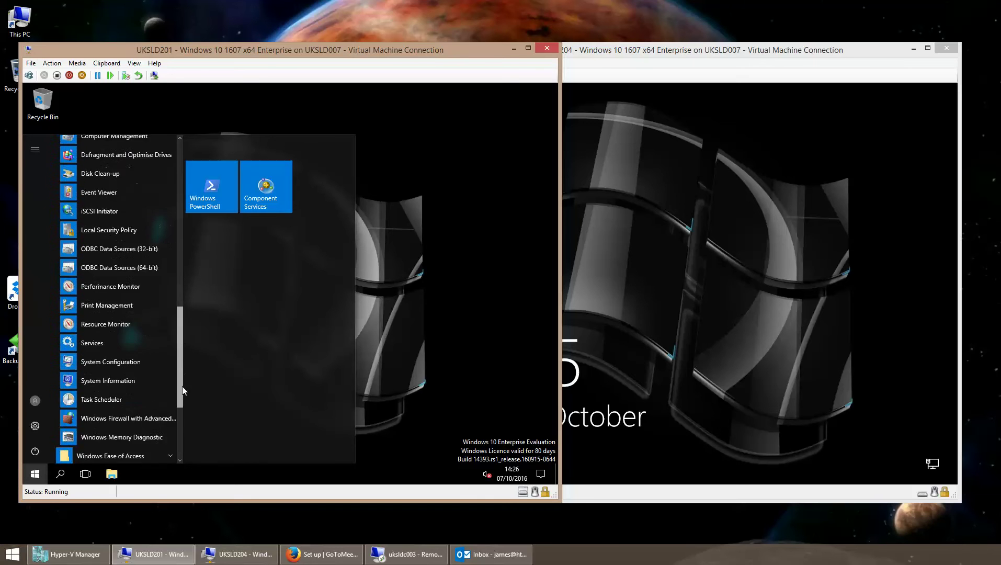
pyautogui.scroll(-3, 182, 397)
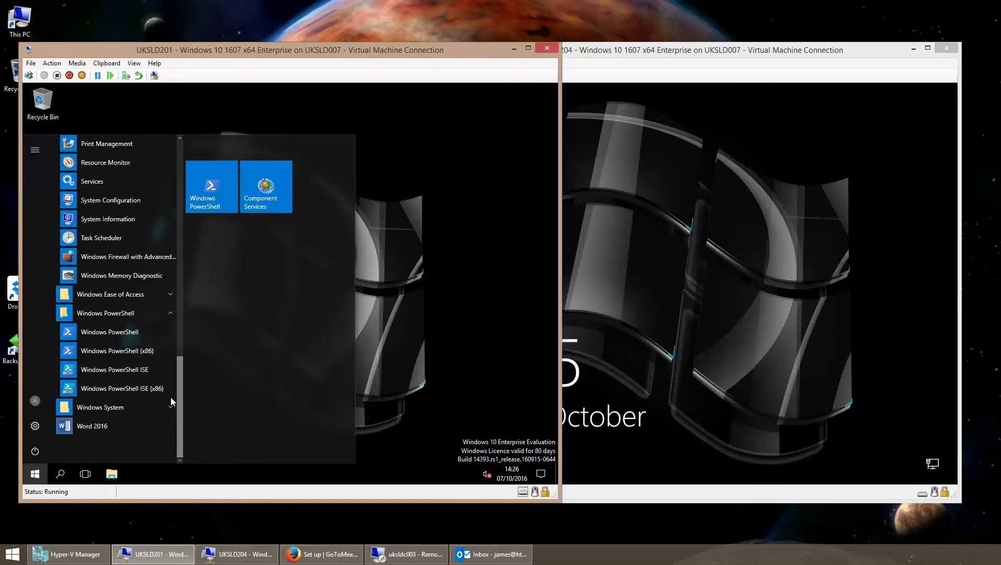
pyautogui.click(106, 409)
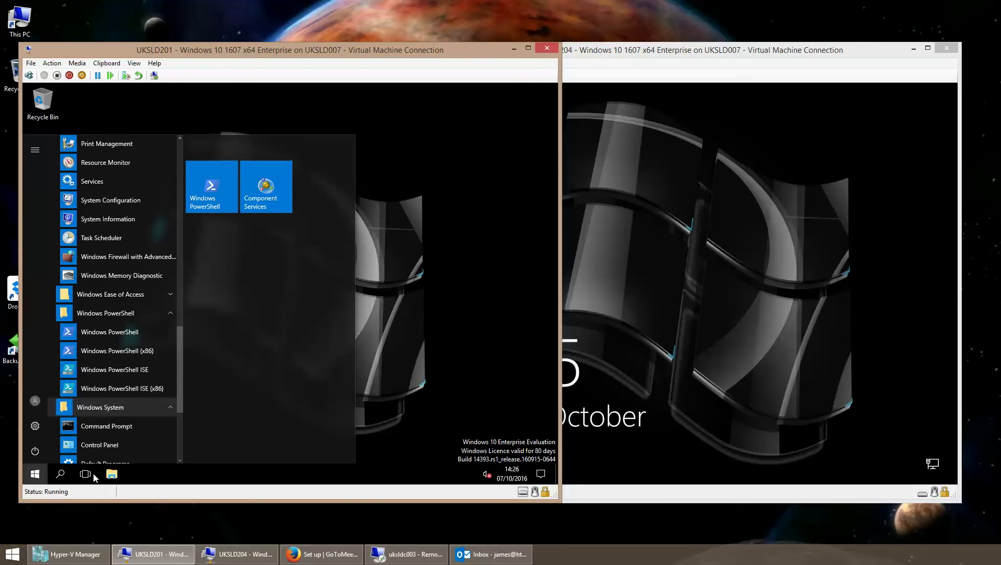
pyautogui.rightClick(35, 473)
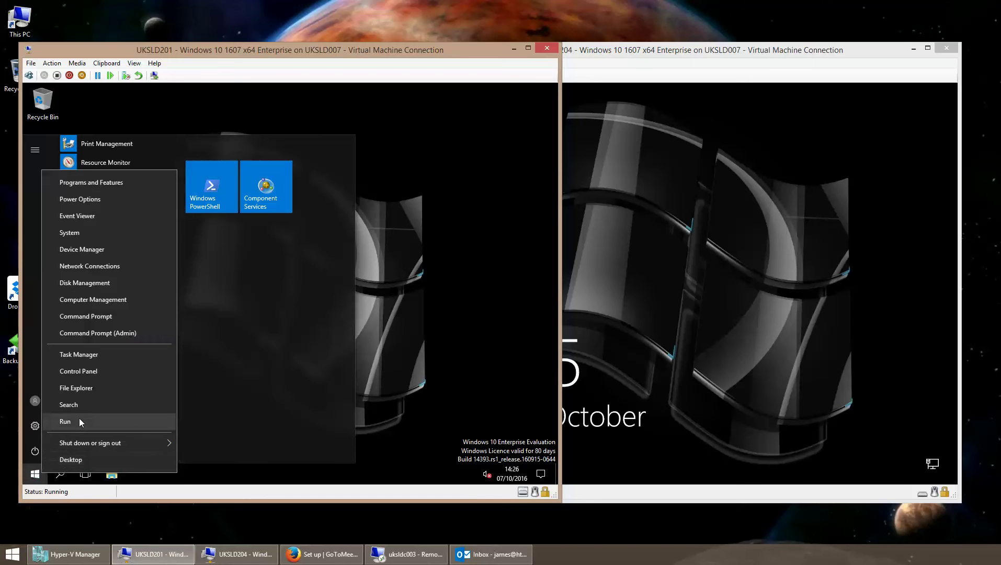
# - Open the \uksldc003\filestore share from the Run prompt
pyautogui.click(79, 421)
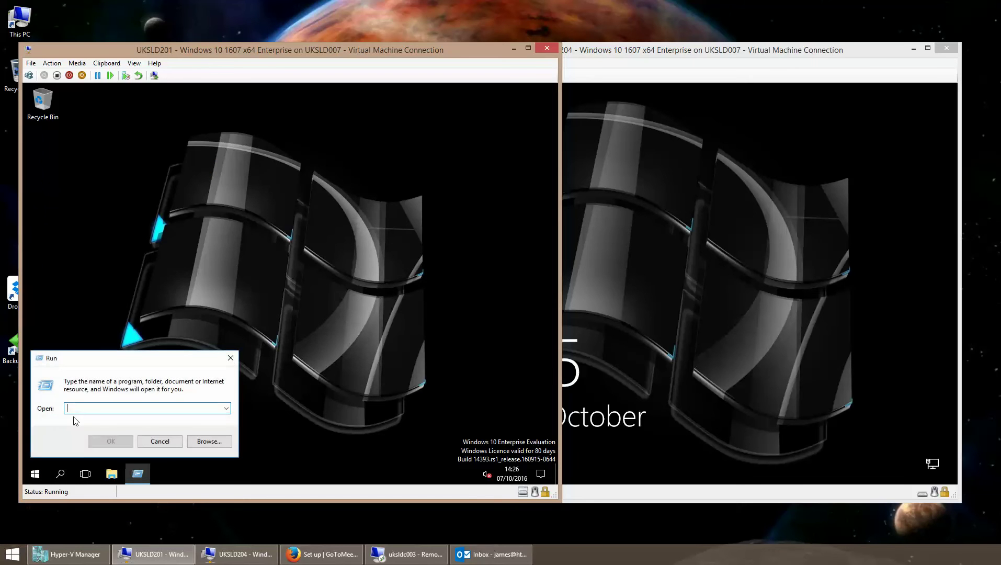
pyautogui.write('\\uksldc00')
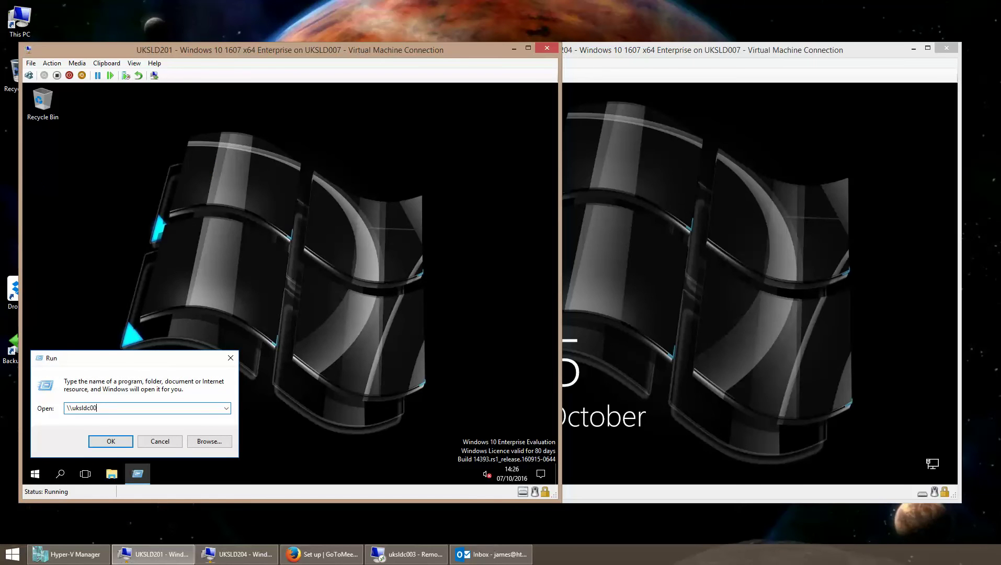
pyautogui.write('3\\filestore')
pyautogui.press('Return')
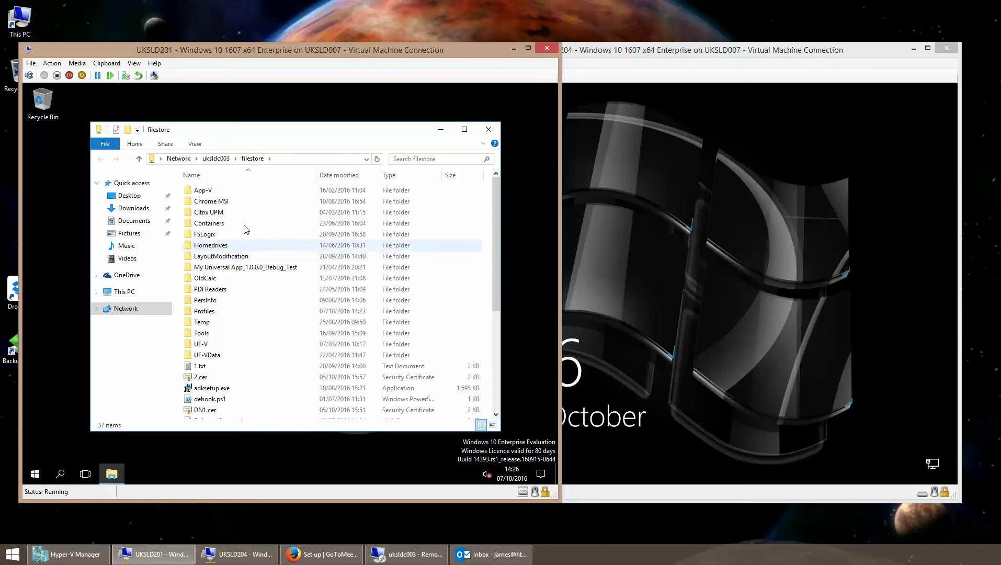
pyautogui.moveTo(497, 233); pyautogui.dragTo(494, 343)
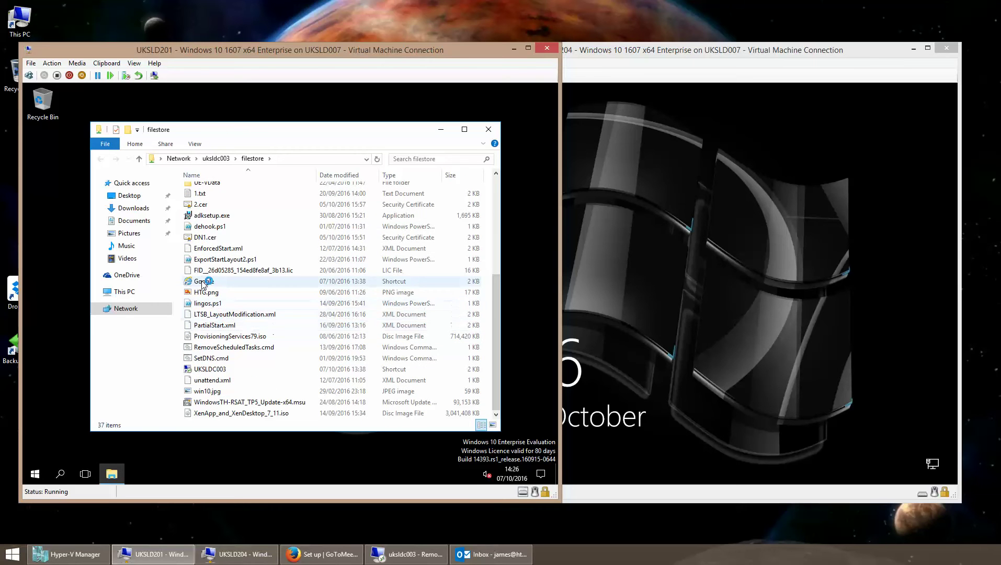
# - Pin the Google and UKSLDC003 shortcuts to Start and close the filestore folder
pyautogui.click(202, 281)
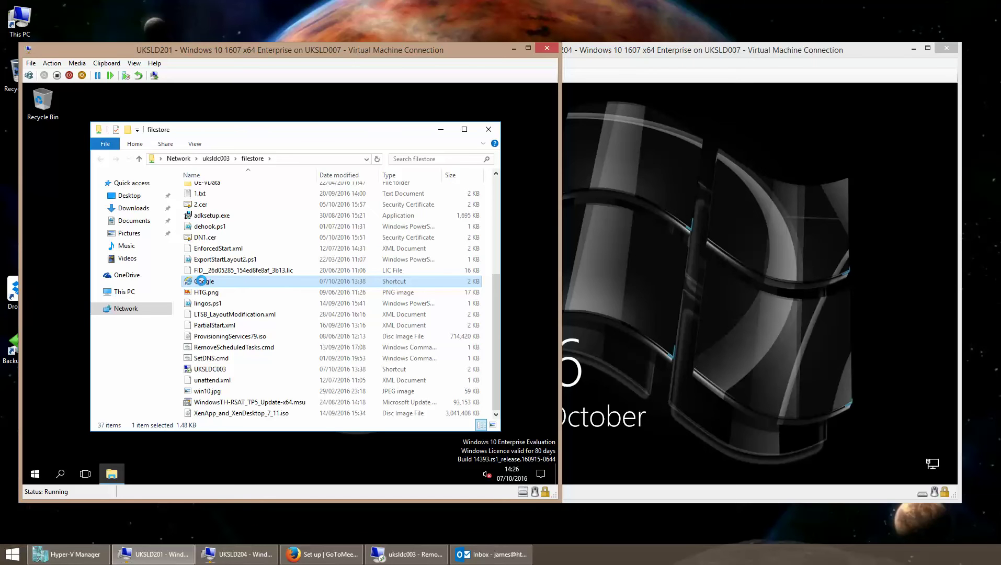
pyautogui.rightClick(201, 281)
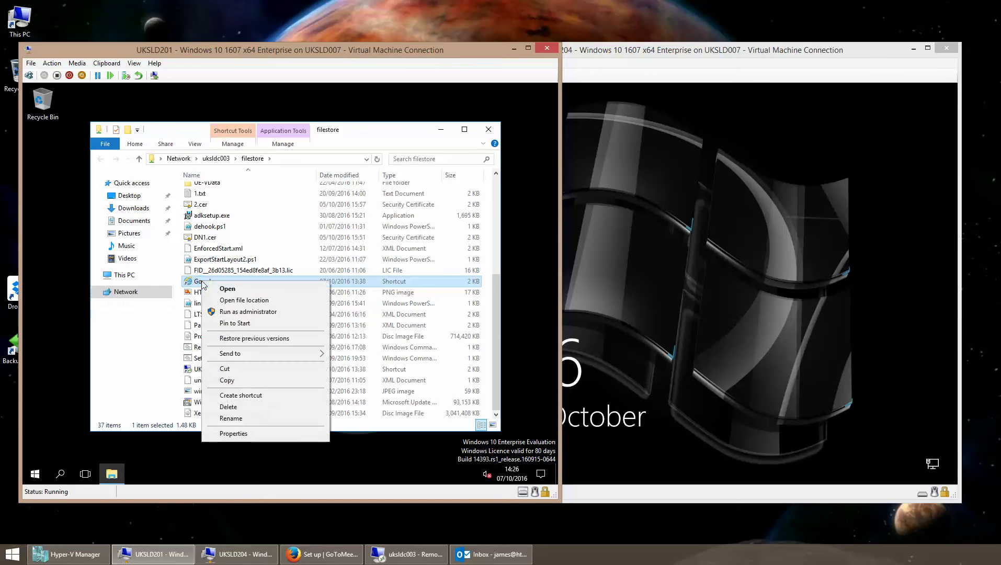
pyautogui.click(233, 324)
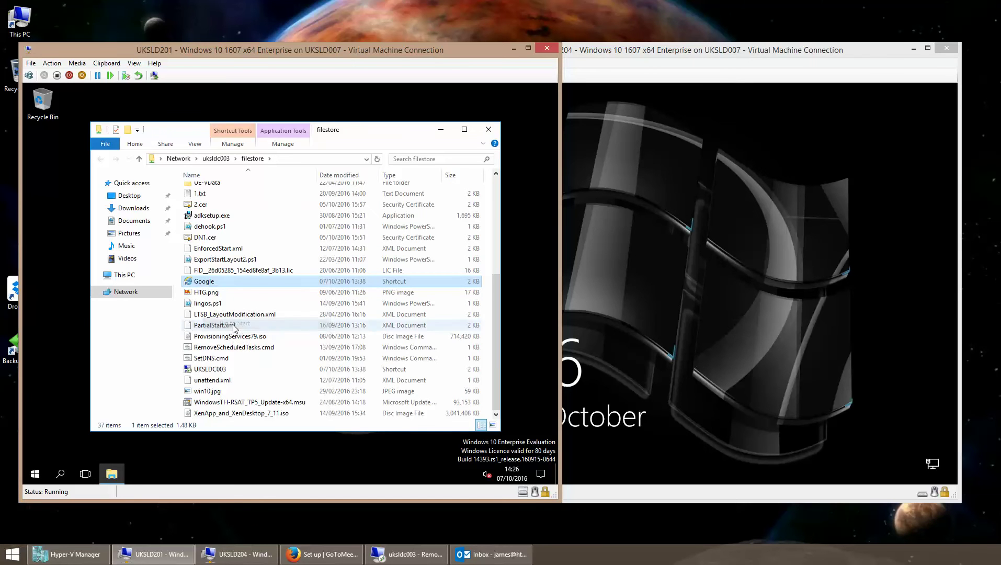
pyautogui.rightClick(222, 369)
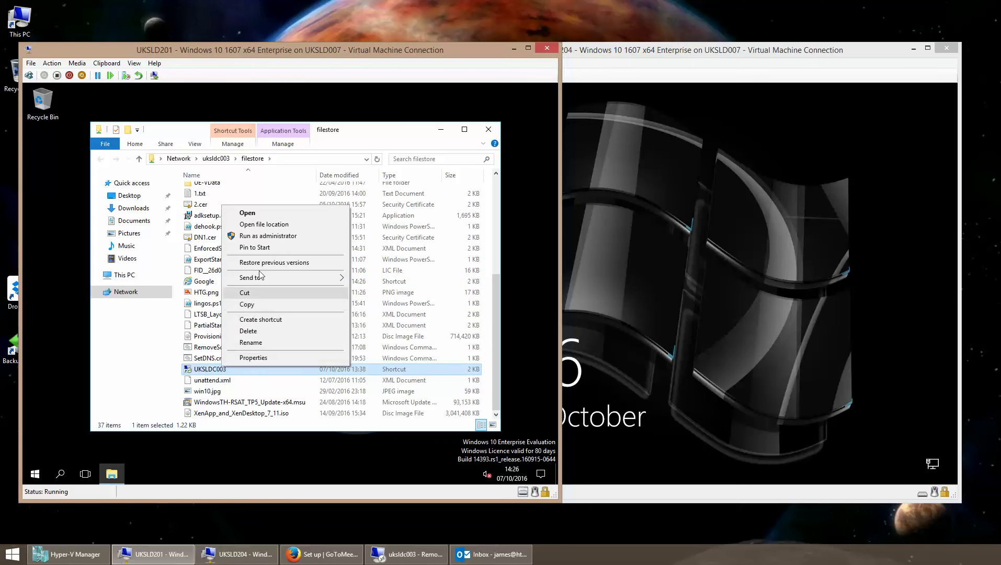
pyautogui.click(255, 247)
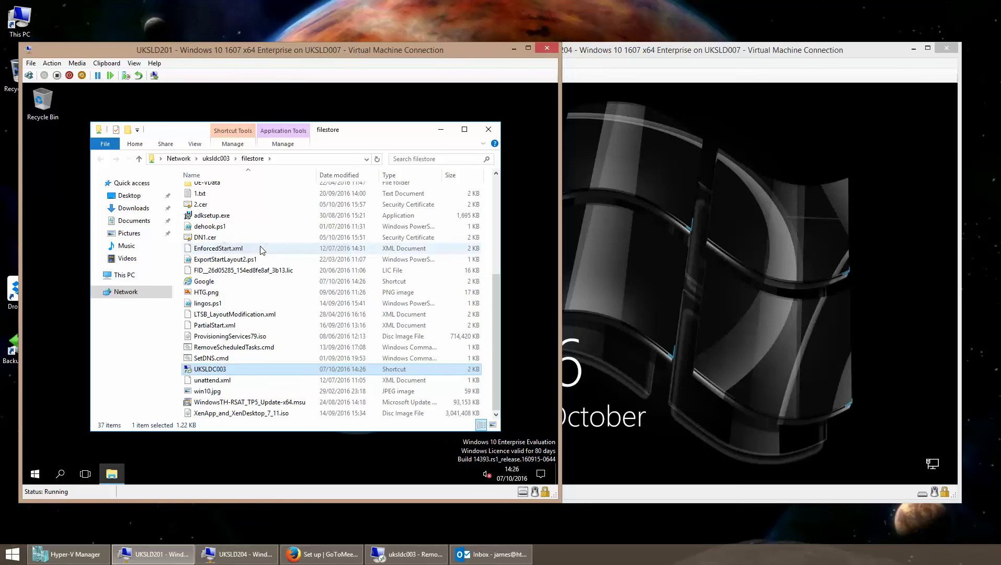
pyautogui.click(486, 130)
pyautogui.click(32, 476)
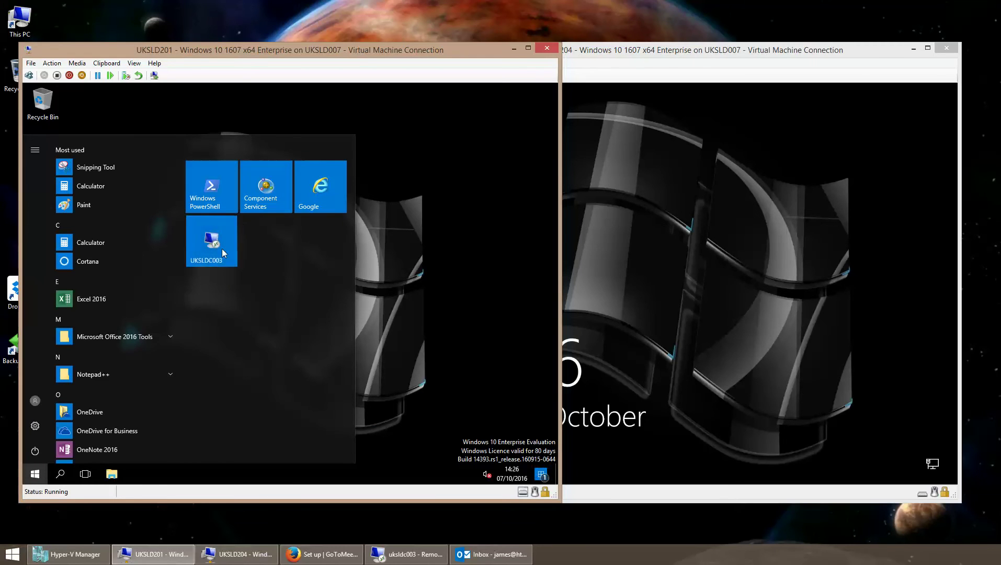
# - Move the UKSLDC003 and Google tiles into a new group named Stuff, naming the top group Apps
pyautogui.moveTo(222, 249); pyautogui.dragTo(223, 287)
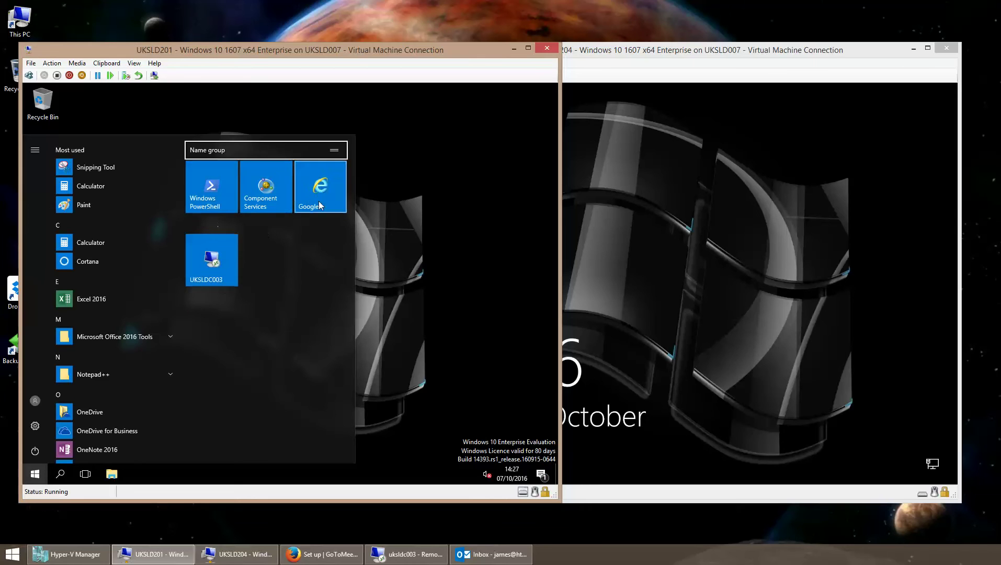
pyautogui.moveTo(319, 201); pyautogui.dragTo(272, 260)
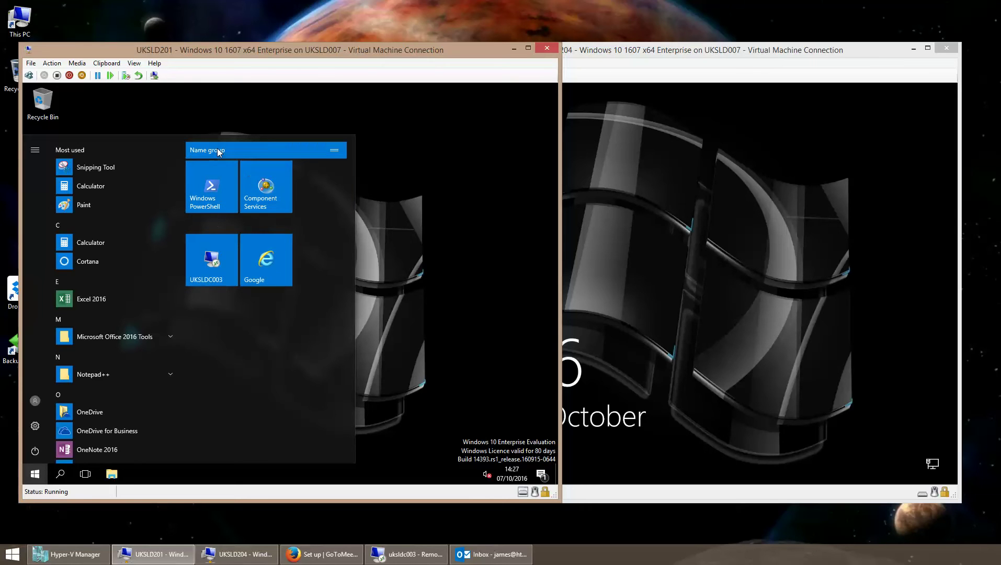
pyautogui.click(217, 149)
pyautogui.write('Apps')
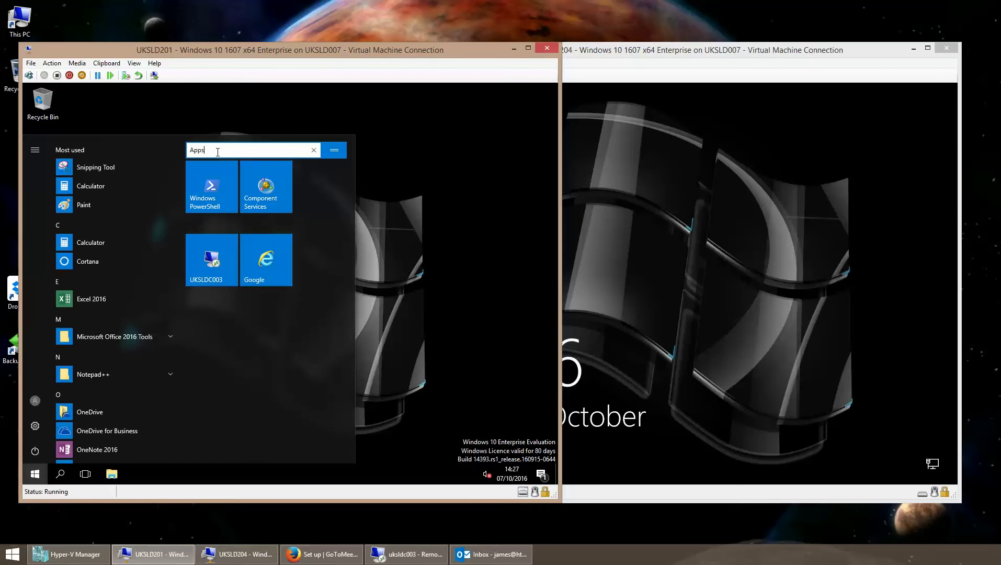
pyautogui.click(227, 223)
pyautogui.write('Stuff')
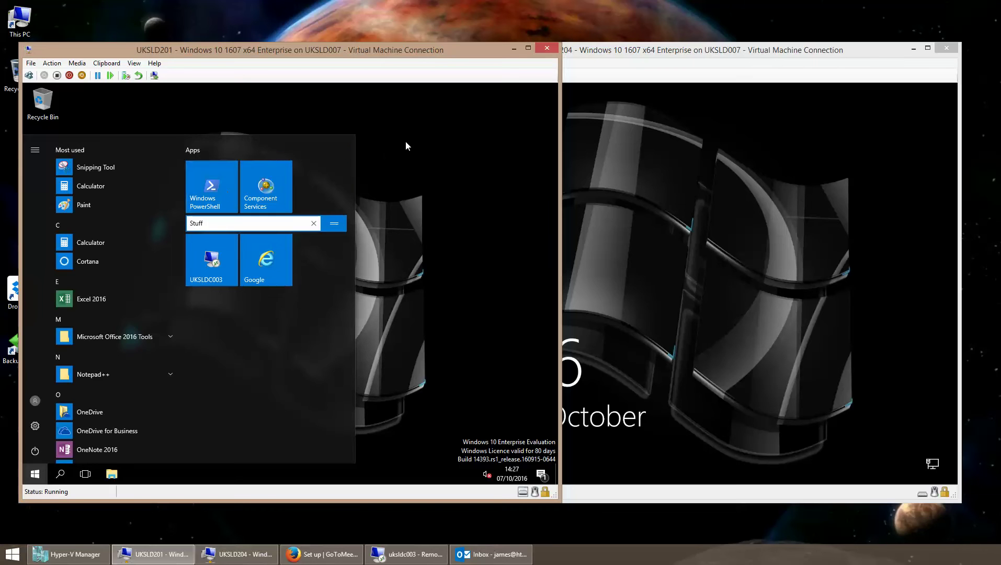
pyautogui.click(352, 131)
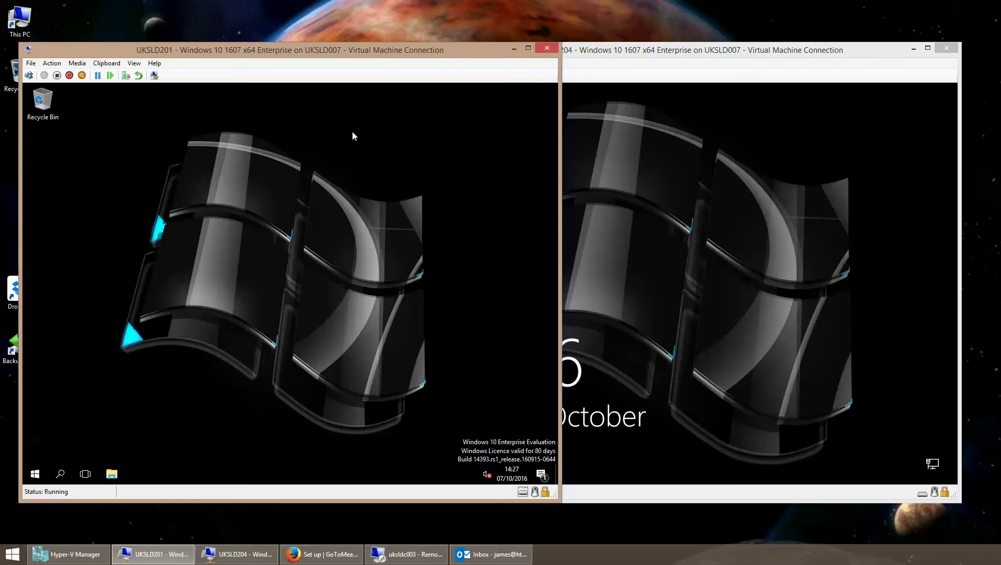
# - Tick Computer, Network and Control Panel in Themes > Desktop icon settings and apply
pyautogui.rightClick(334, 130)
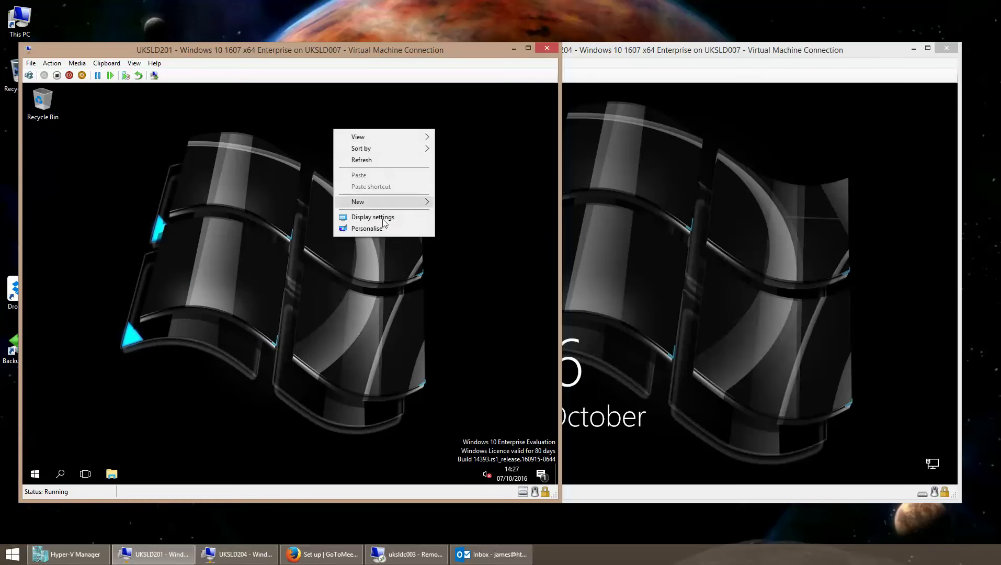
pyautogui.rightClick(215, 471)
pyautogui.click(243, 458)
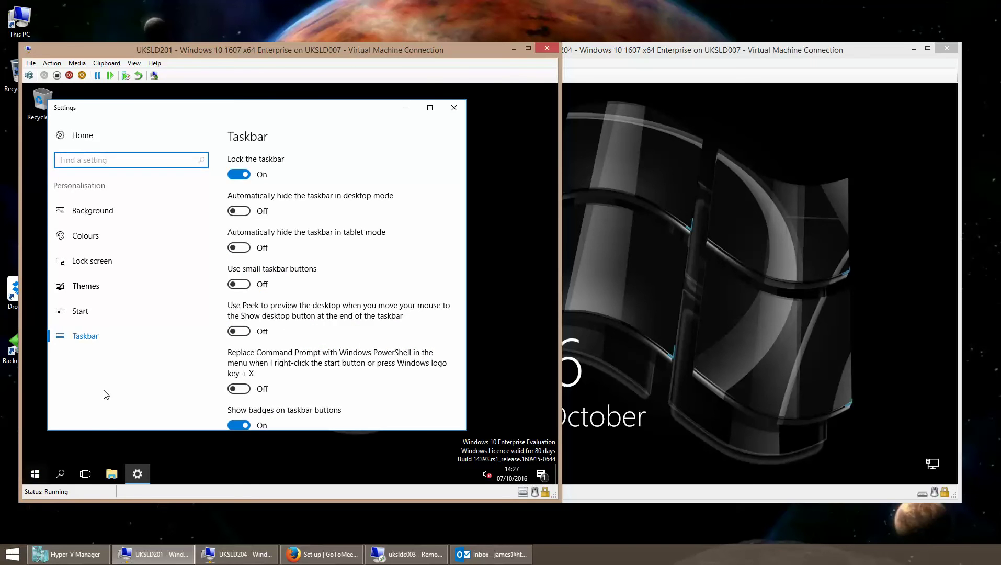
pyautogui.click(99, 286)
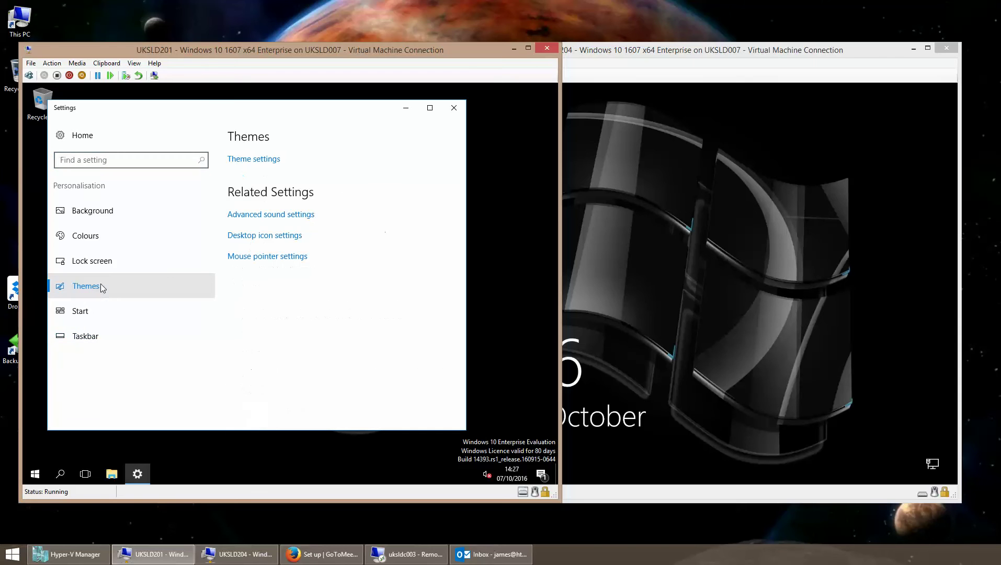
pyautogui.click(271, 239)
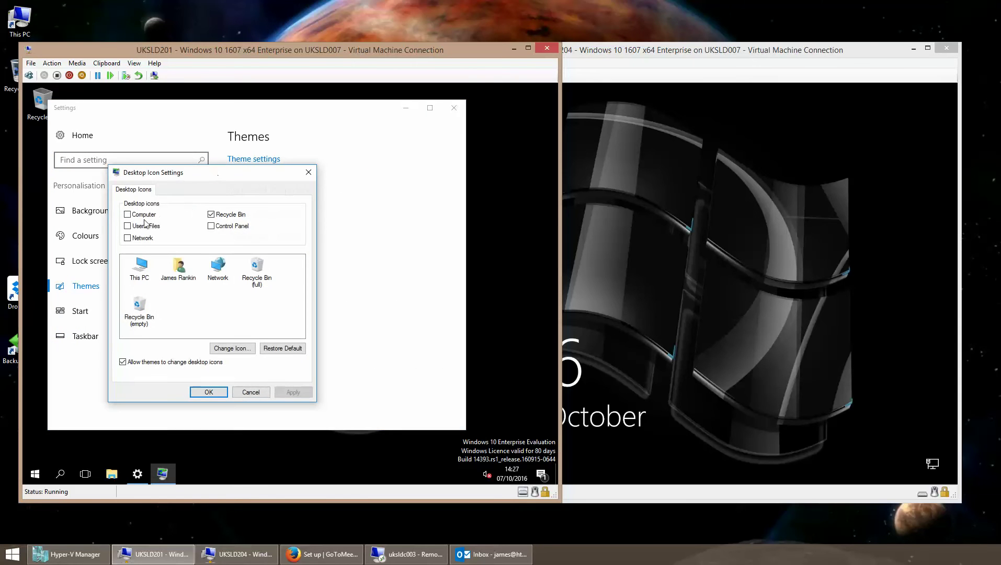
pyautogui.click(128, 214)
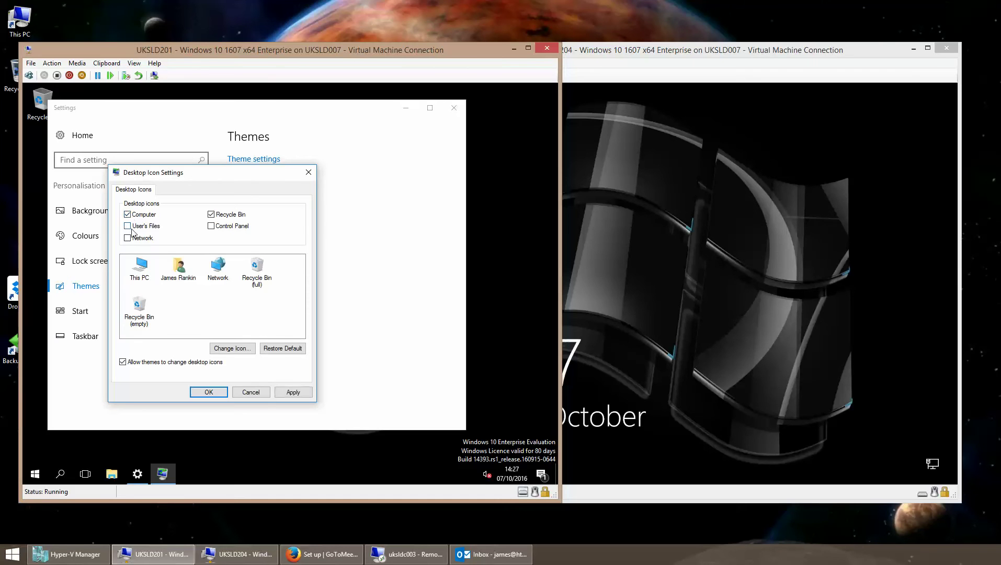
pyautogui.click(134, 238)
pyautogui.click(211, 226)
pyautogui.click(222, 390)
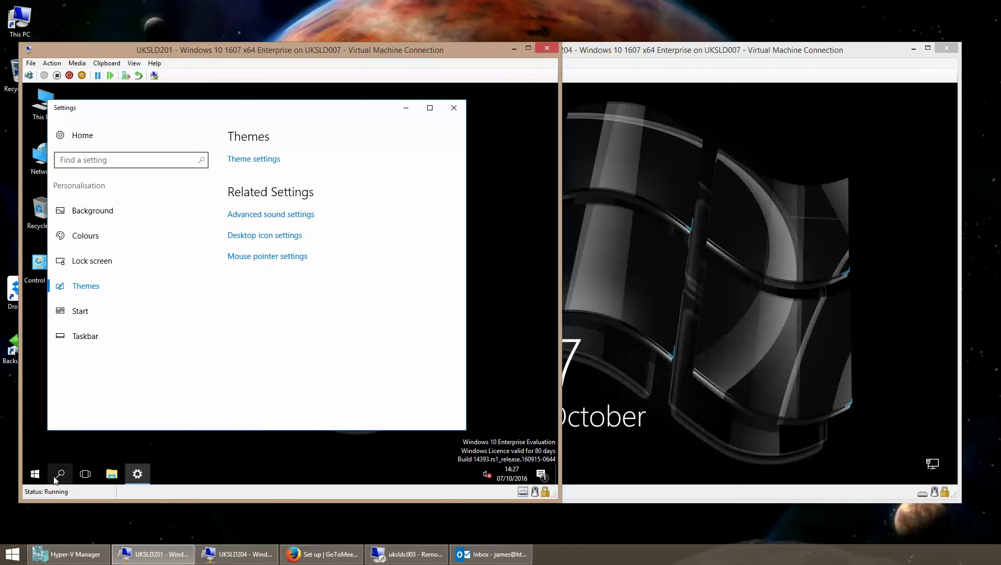
# - Pin Command Prompt from the Windows System folder to the taskbar
pyautogui.click(38, 473)
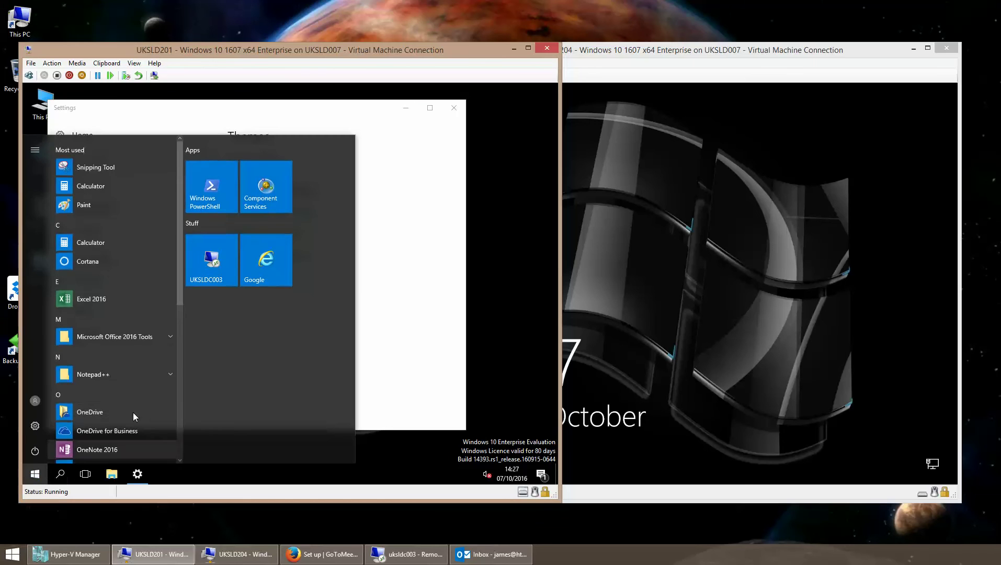
pyautogui.scroll(-3, 176, 413)
pyautogui.scroll(-3, 176, 419)
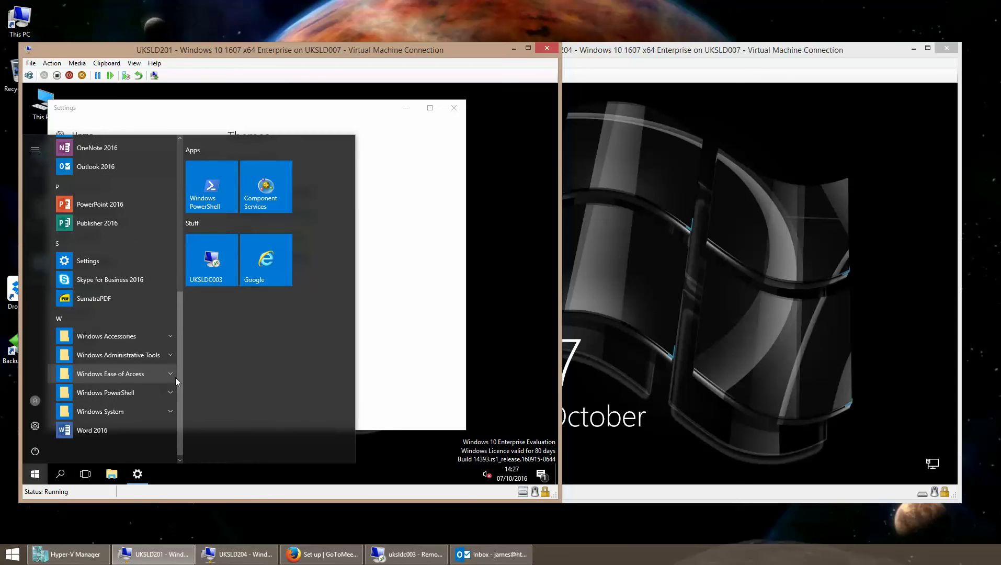
pyautogui.click(132, 410)
pyautogui.rightClick(115, 432)
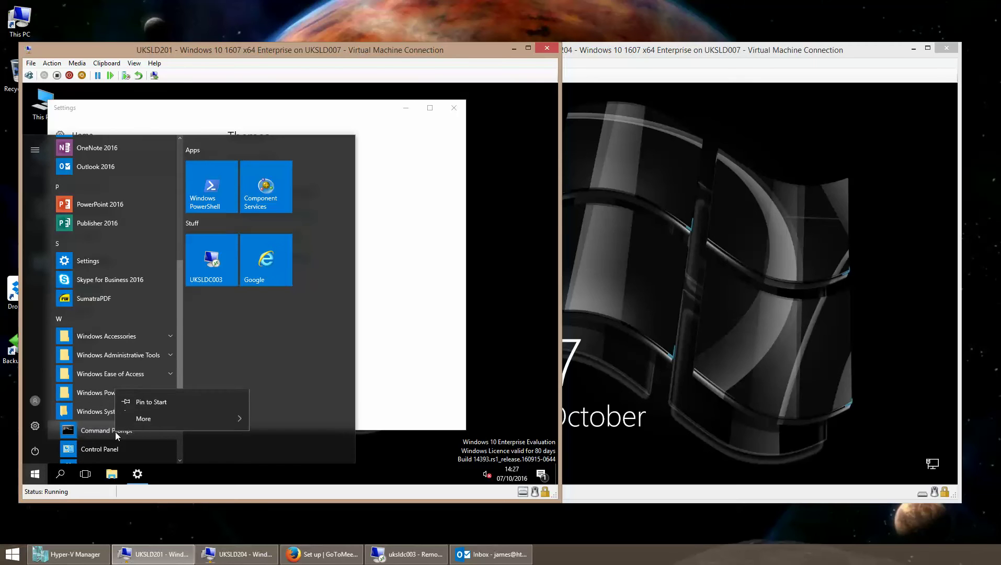
pyautogui.moveTo(161, 421)
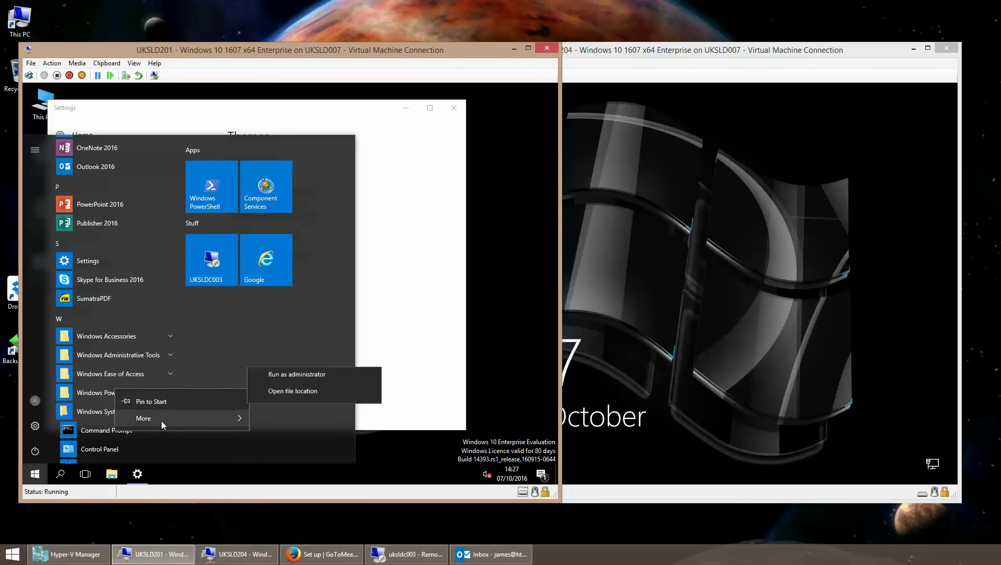
pyautogui.click(308, 378)
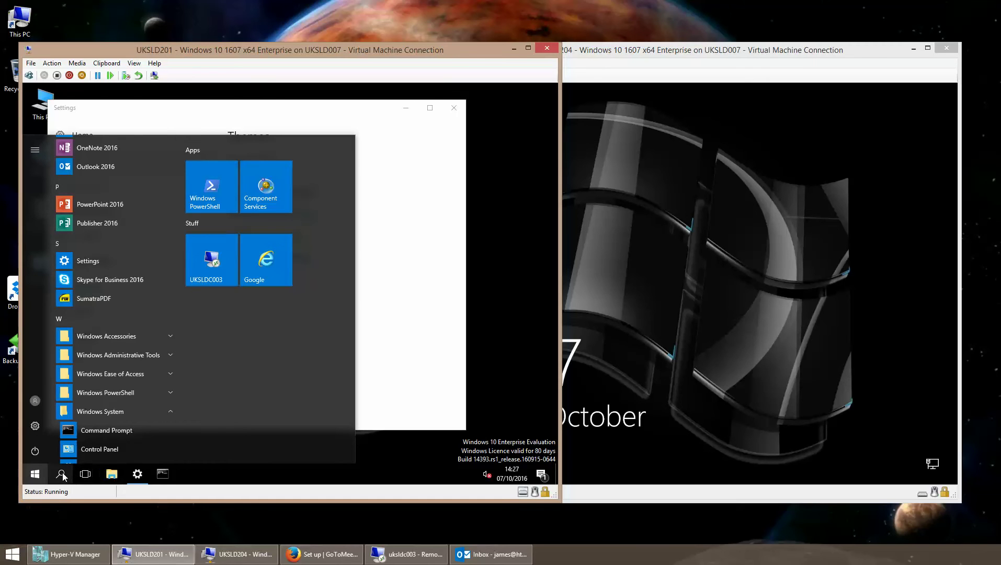
pyautogui.click(389, 216)
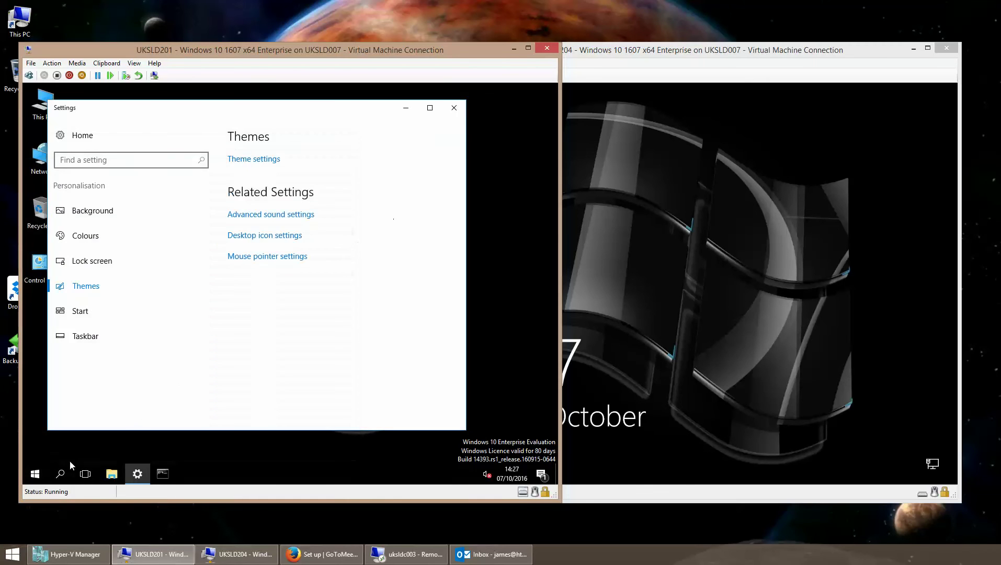
# - Search Start for 'power', dismiss the results and close the Settings window
pyautogui.click(35, 474)
pyautogui.click(35, 473)
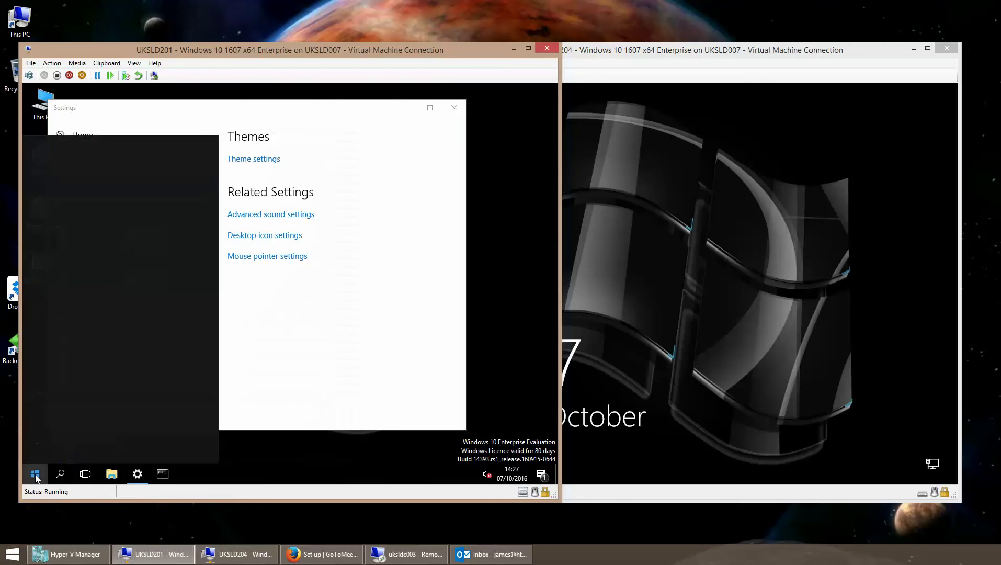
pyautogui.write('ee')
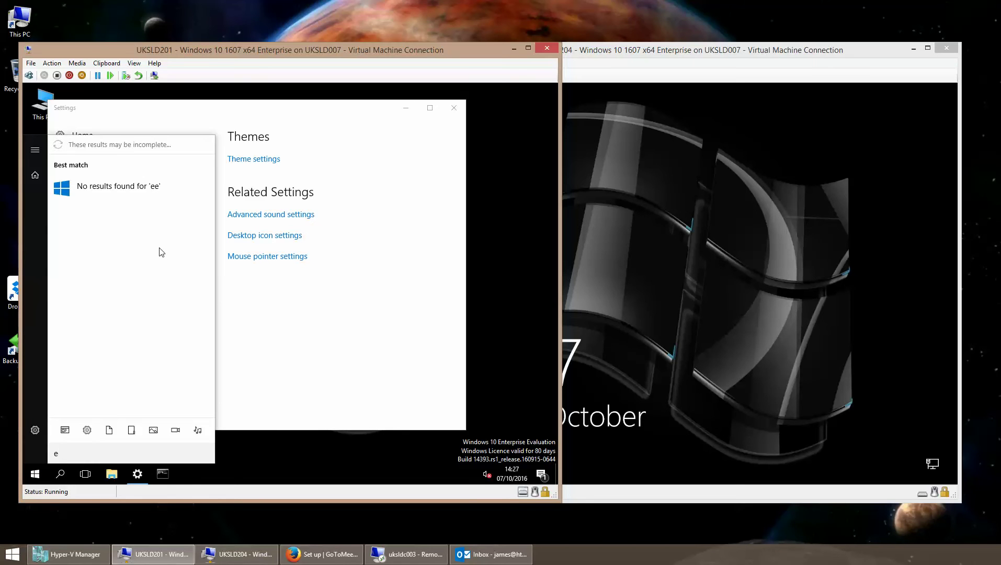
pyautogui.press('BackSpace')
pyautogui.write('power')
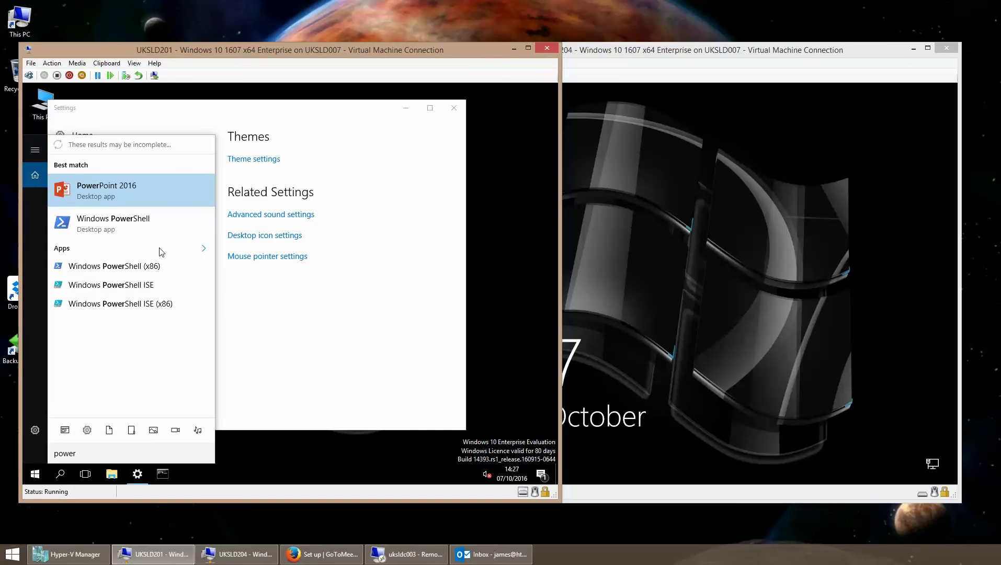
pyautogui.click(348, 130)
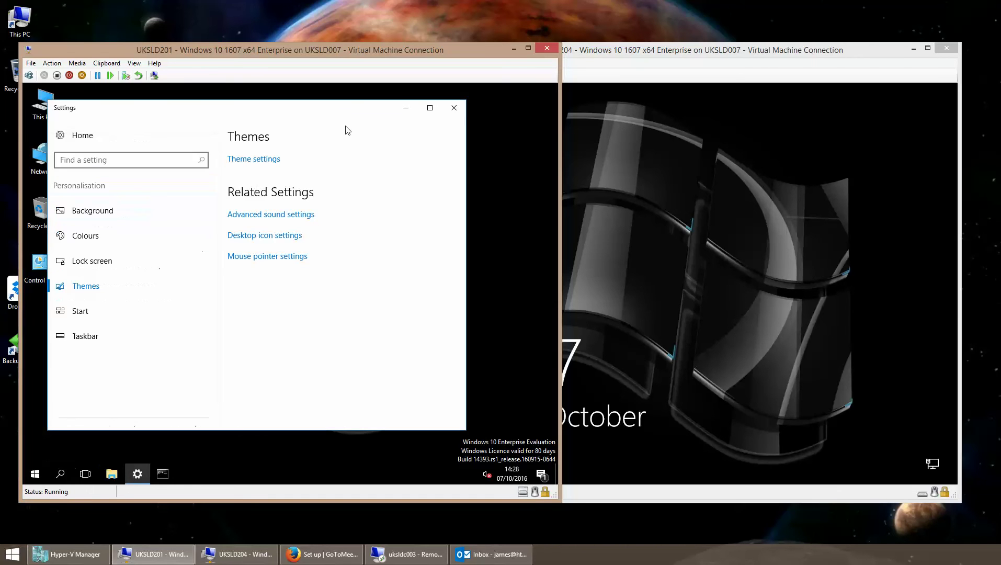
pyautogui.click(453, 108)
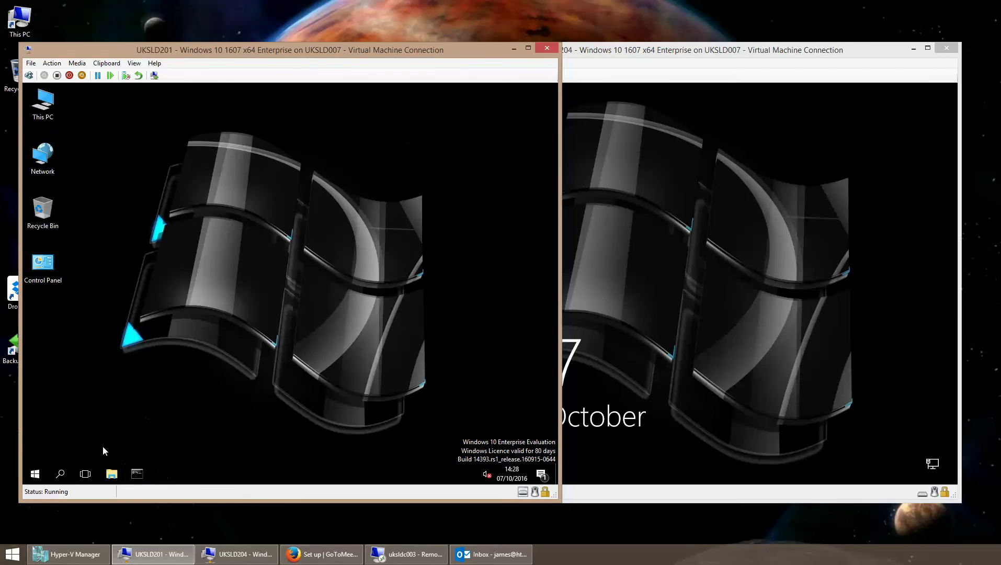
# - Sign out of the UKSLD201 virtual machine from the Start quick menu
pyautogui.rightClick(30, 473)
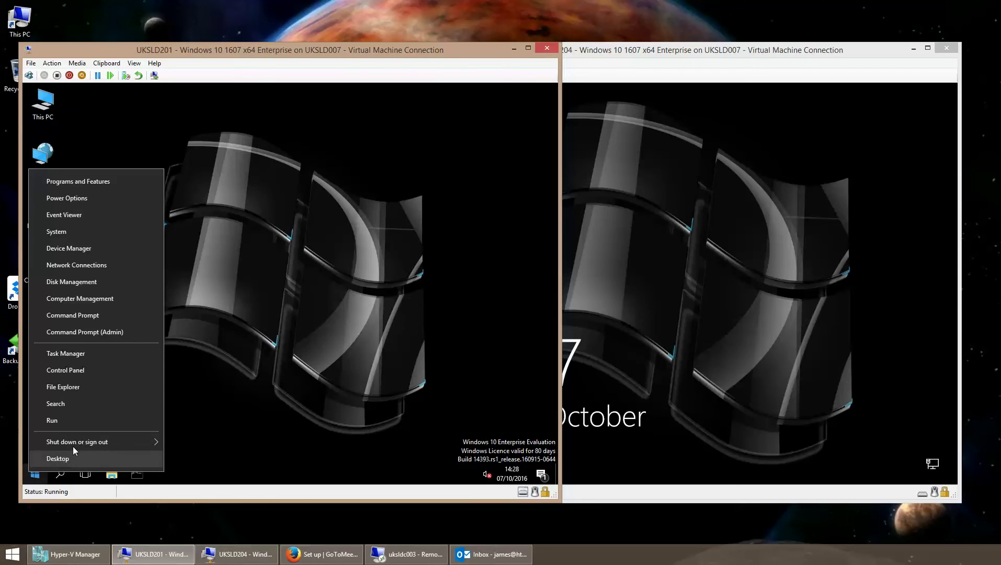
pyautogui.moveTo(74, 445)
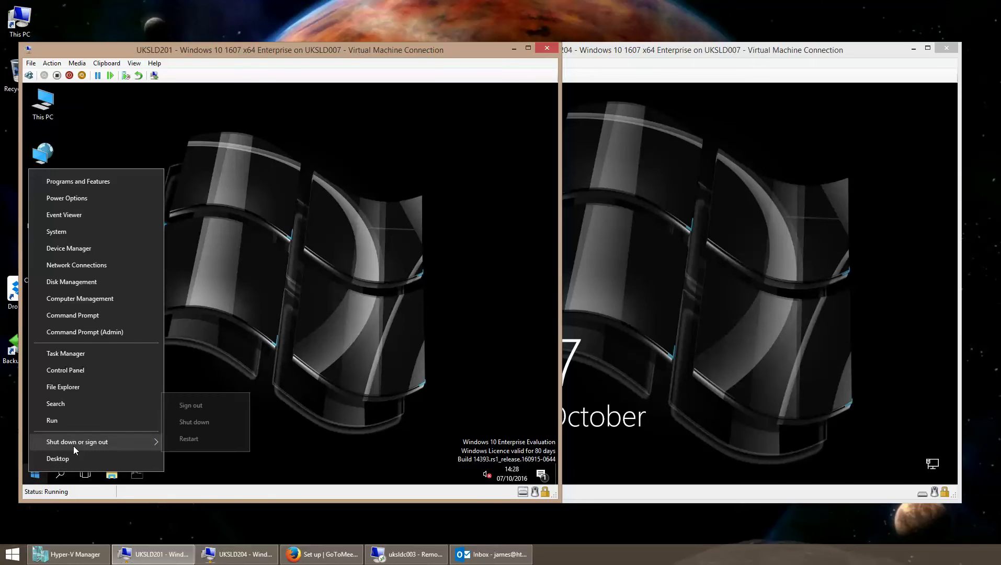
pyautogui.click(193, 406)
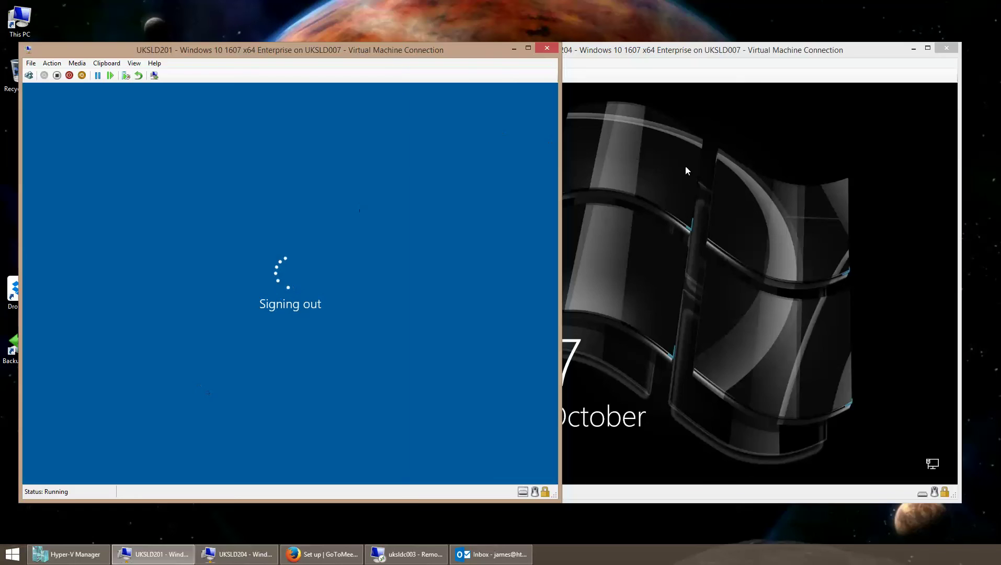
# - Sign in to UKSLD204 with the account password
pyautogui.click(592, 303)
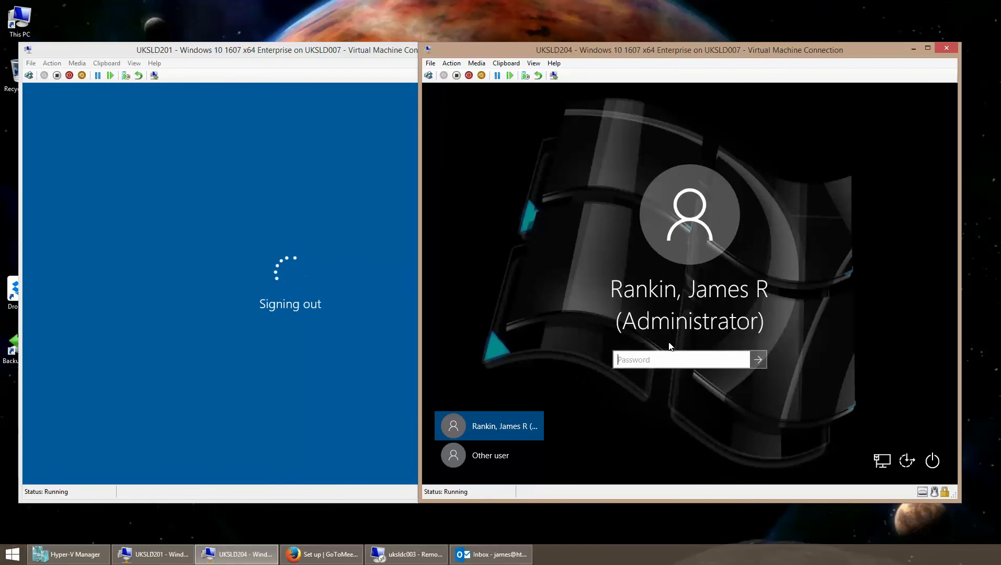
pyautogui.write('•••••••••••••')
pyautogui.press('Return')
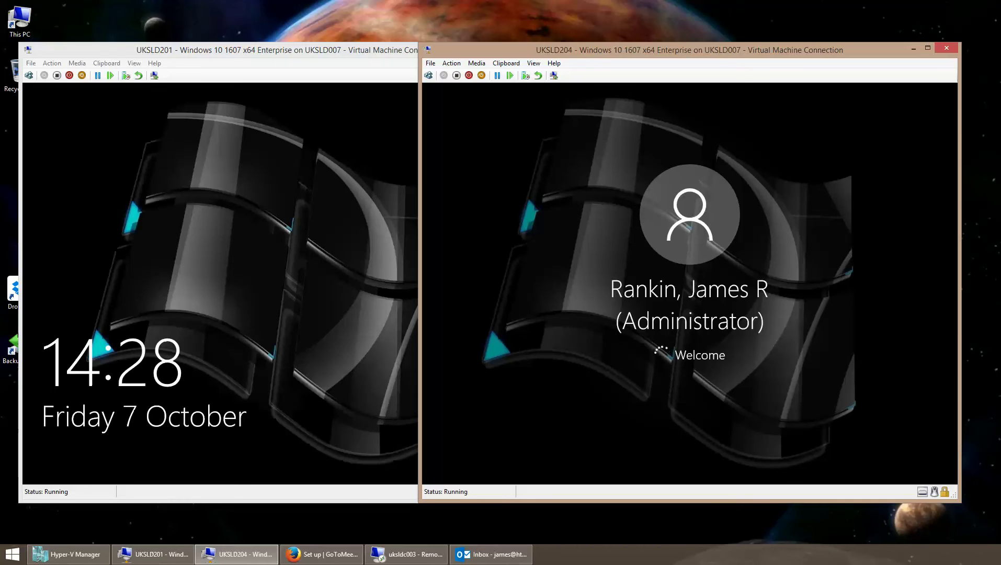
# - Bring UKSLD204 forward, then minimize the uksldc003 remote session to return to the VM windows
pyautogui.click(176, 52)
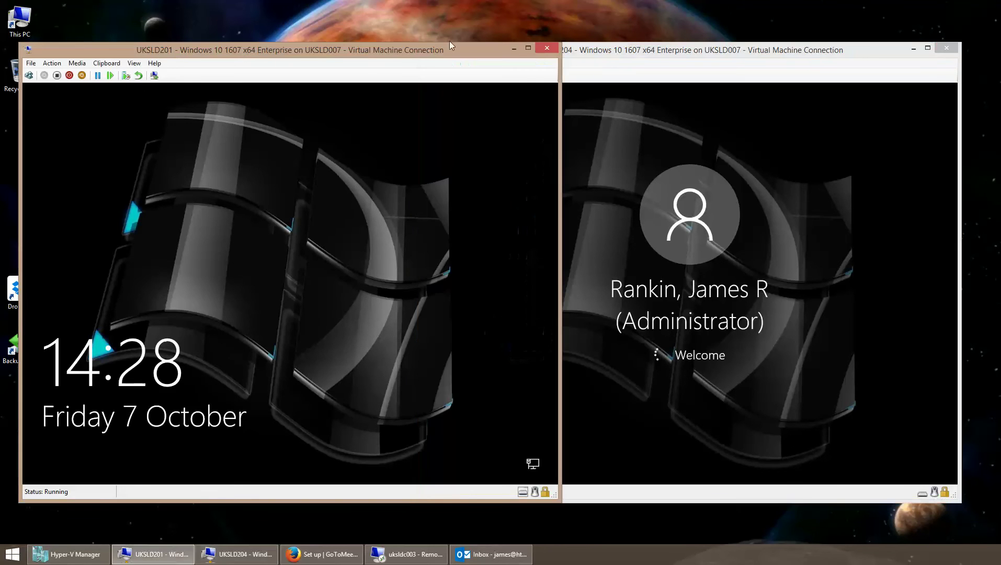
pyautogui.click(606, 49)
pyautogui.click(407, 554)
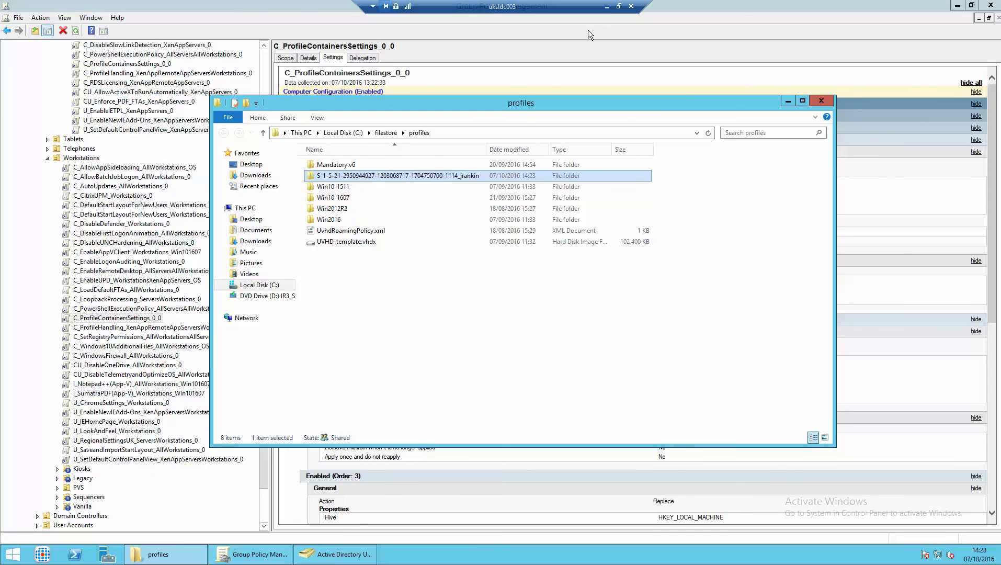
pyautogui.click(607, 8)
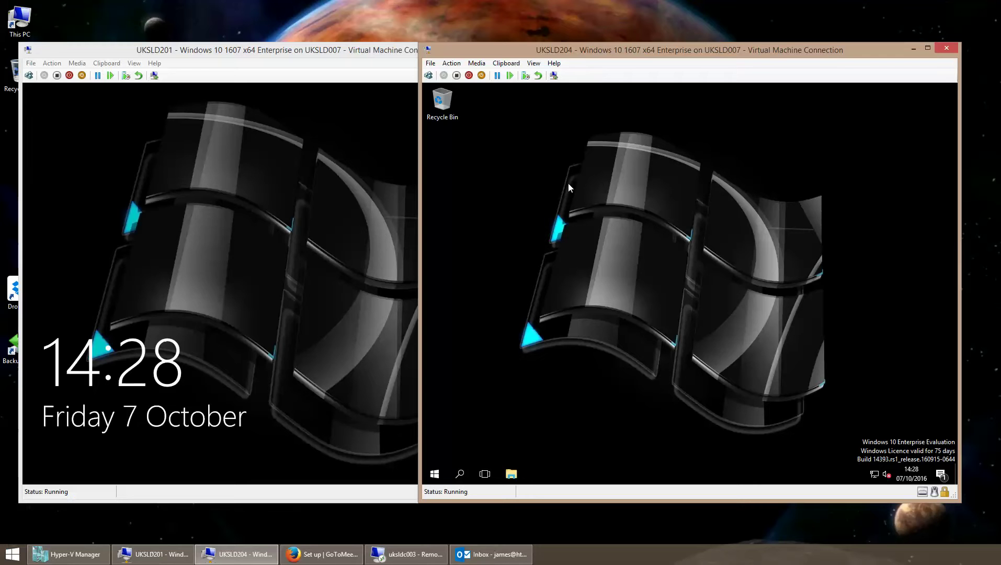
pyautogui.rightClick(435, 473)
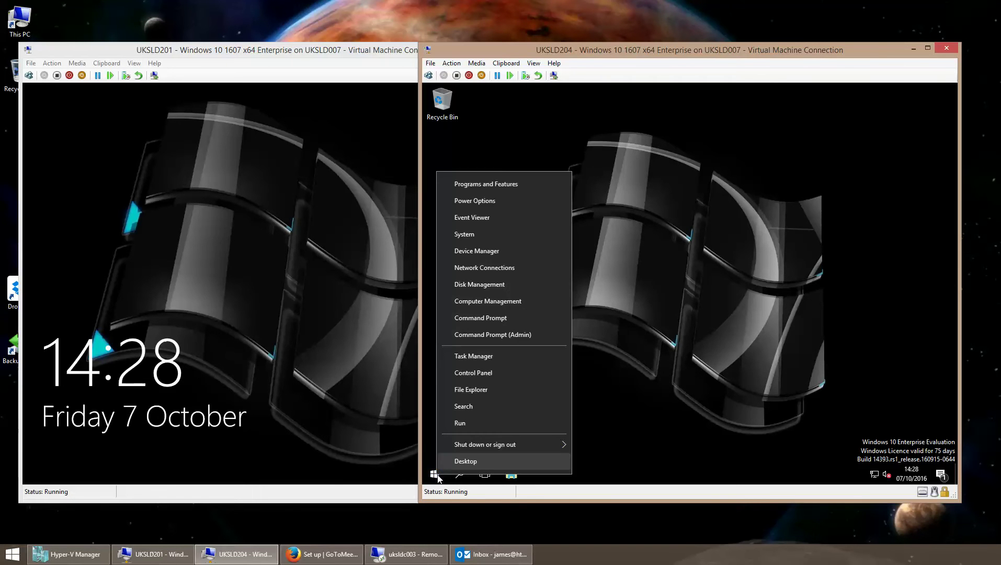
pyautogui.click(480, 425)
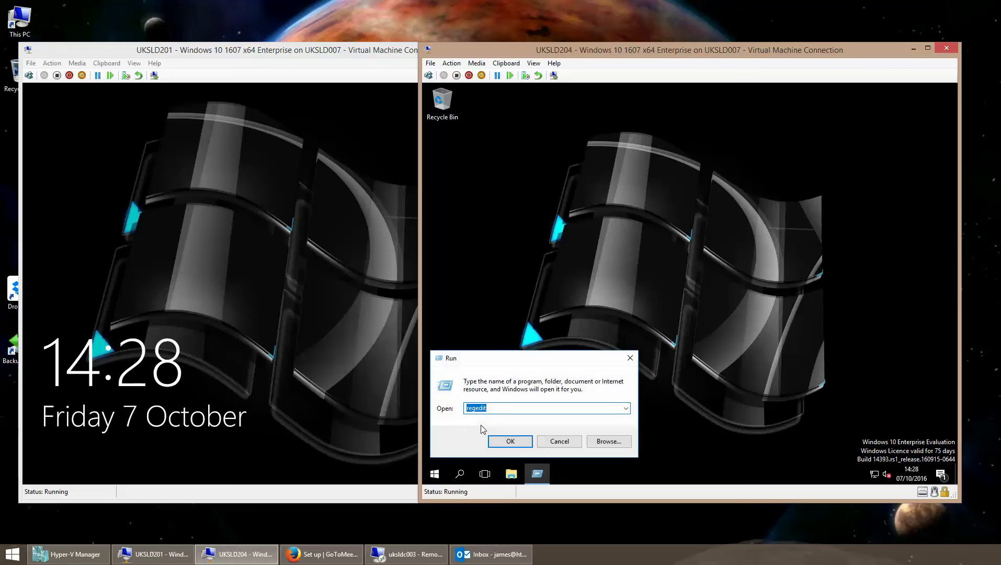
pyautogui.write('sysdm.cpl')
pyautogui.press('Return')
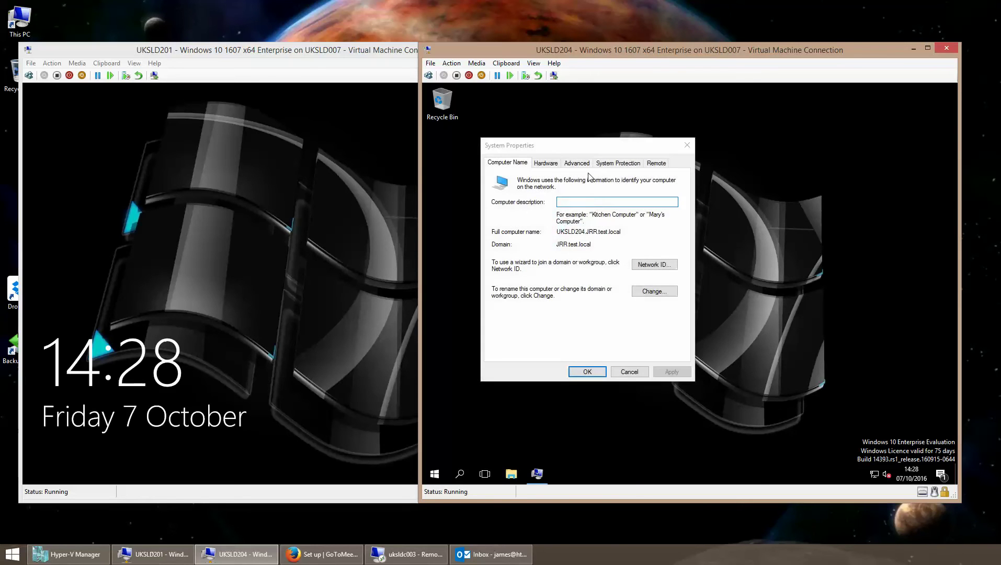
pyautogui.click(649, 270)
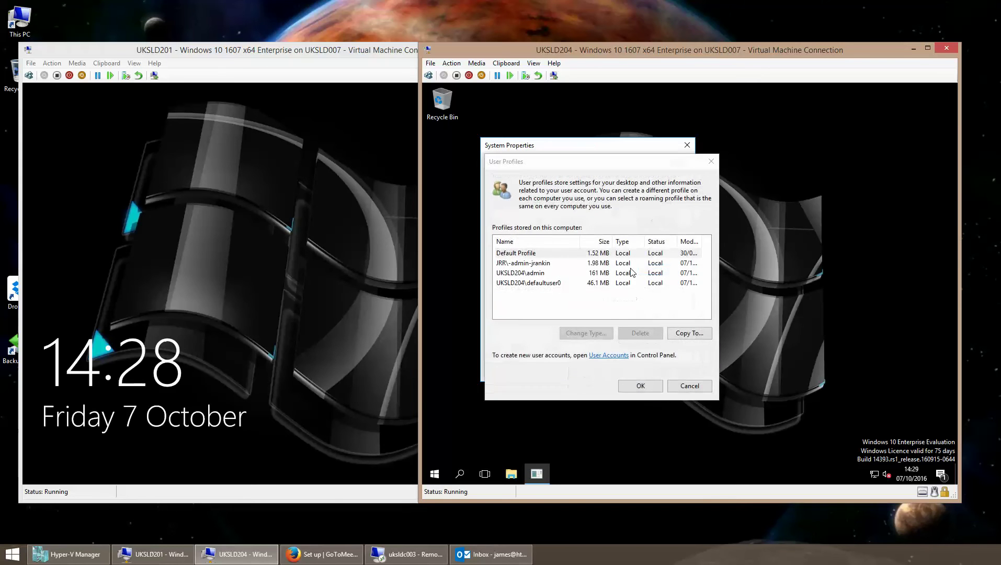
pyautogui.click(523, 262)
pyautogui.click(522, 272)
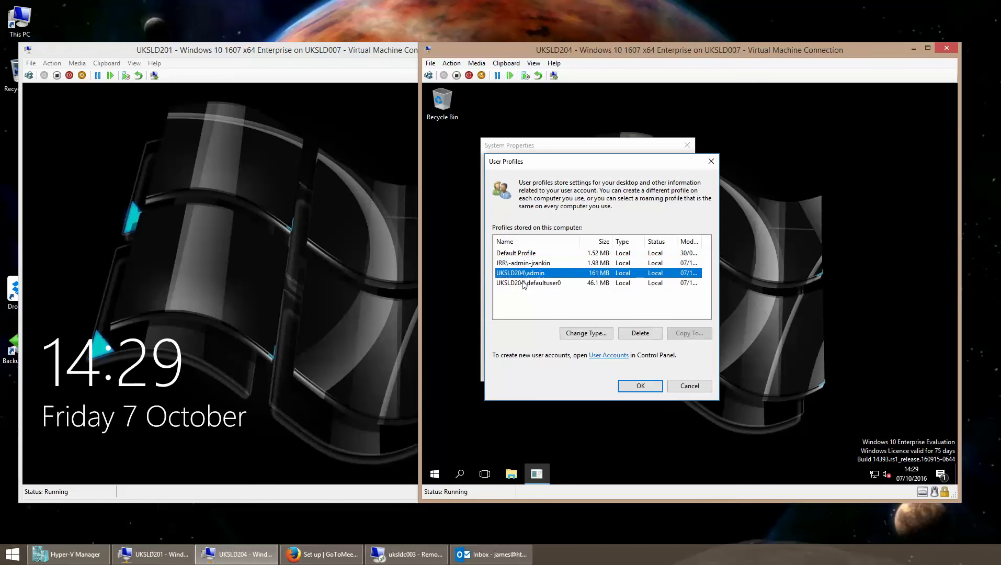
pyautogui.click(523, 283)
pyautogui.click(523, 262)
pyautogui.click(526, 253)
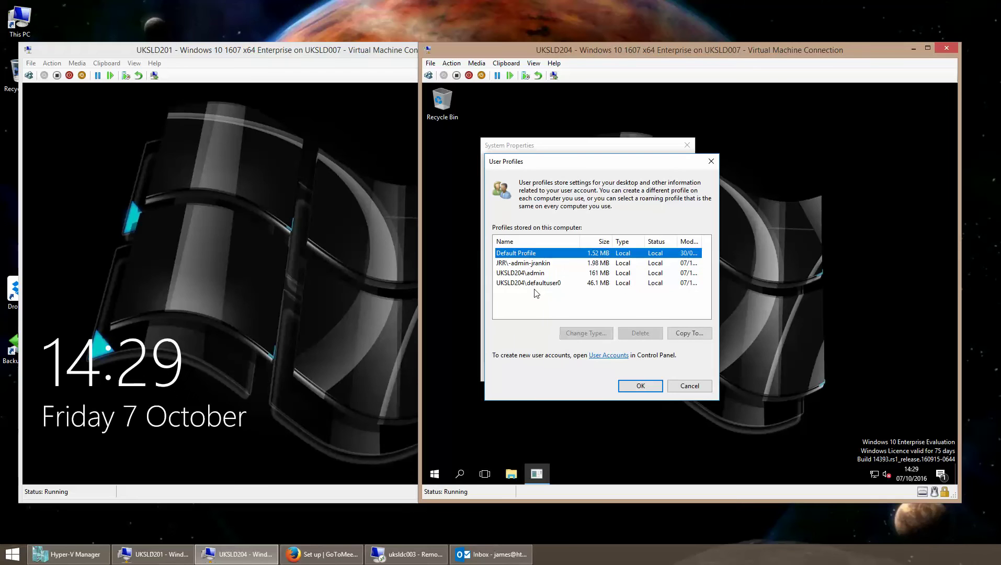
pyautogui.click(689, 387)
pyautogui.click(629, 372)
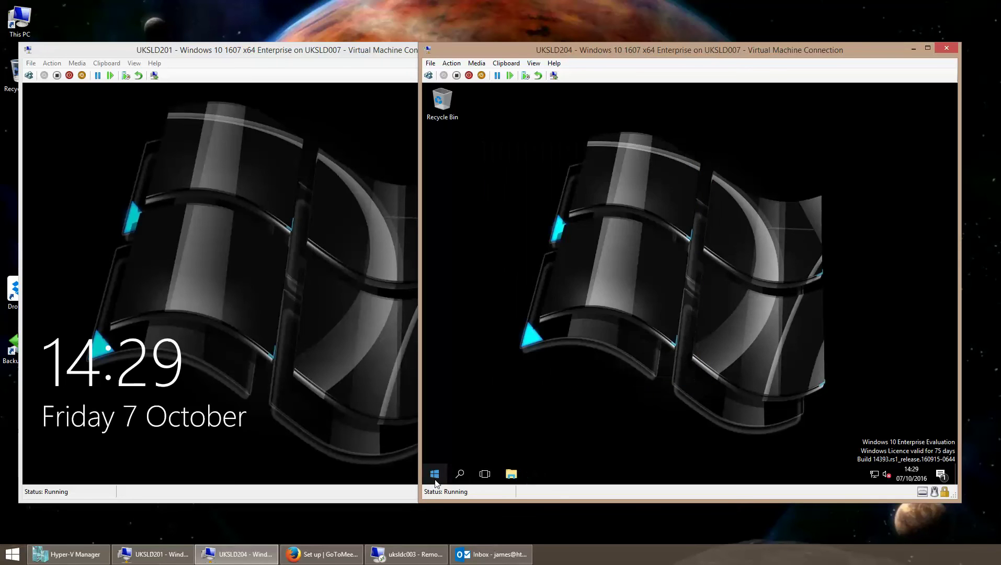
# - Sign the administrator out of UKSLD204 via Shut down or sign out > Sign out
pyautogui.rightClick(442, 477)
pyautogui.moveTo(488, 443)
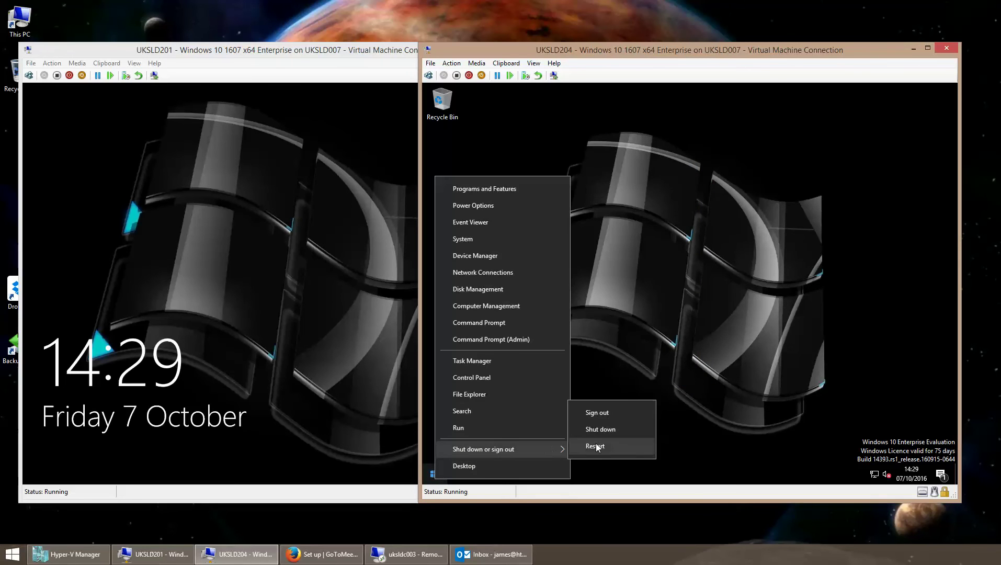
pyautogui.click(607, 416)
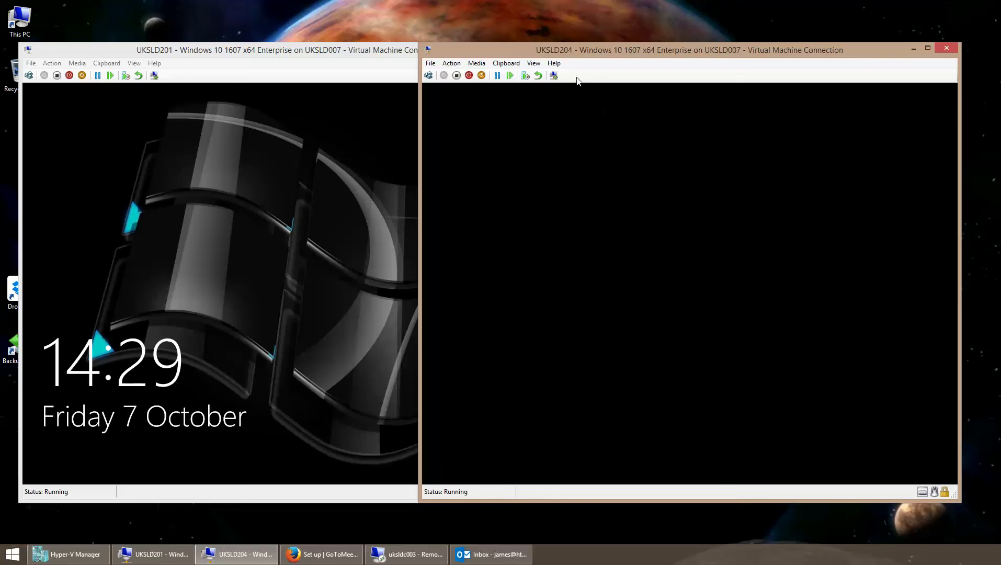
# - Sign in to UKSLD204 as the domain user via Other user, re-entering the password after an error
pyautogui.click(509, 211)
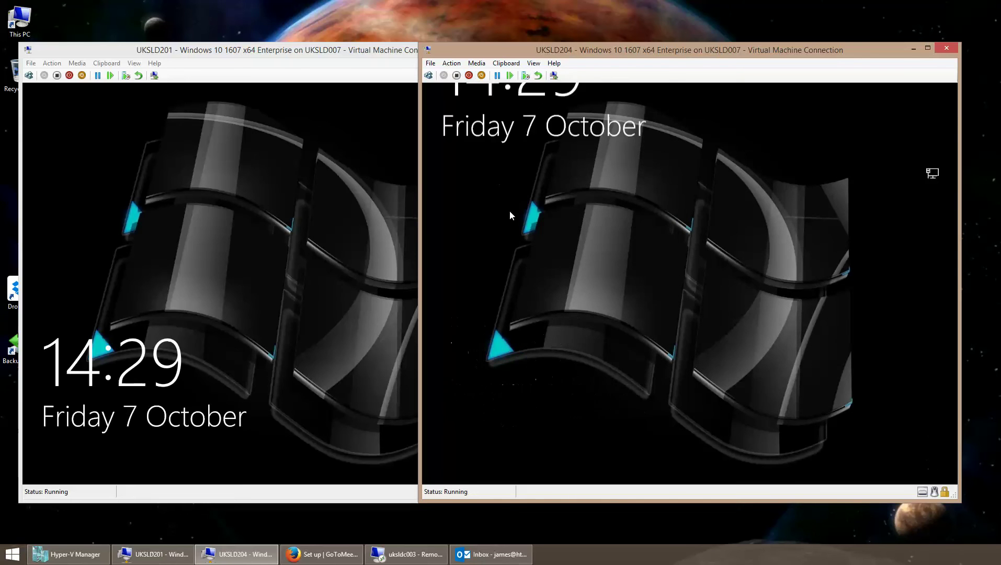
pyautogui.click(501, 459)
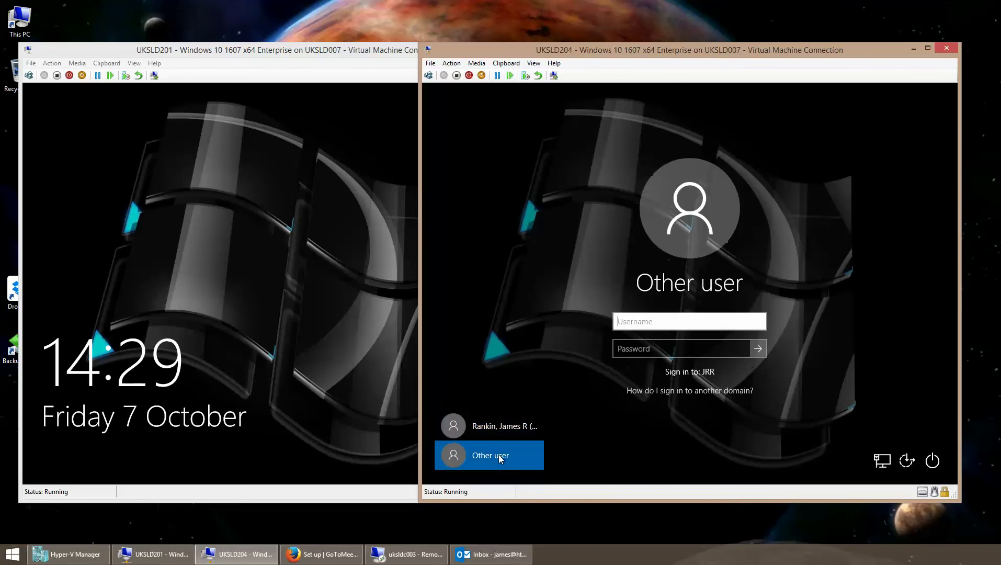
pyautogui.press('Tab')
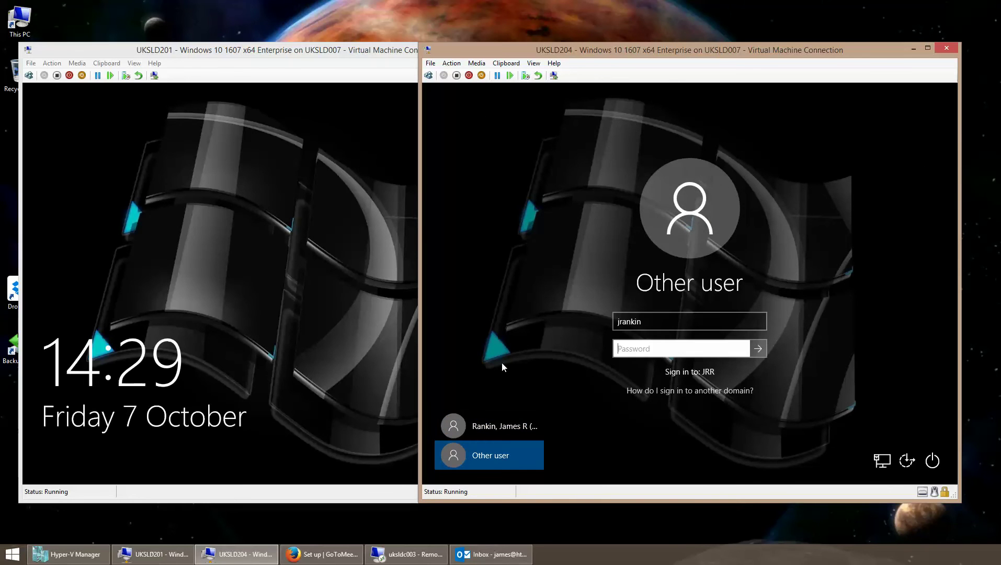
pyautogui.write('**********')
pyautogui.press('Return')
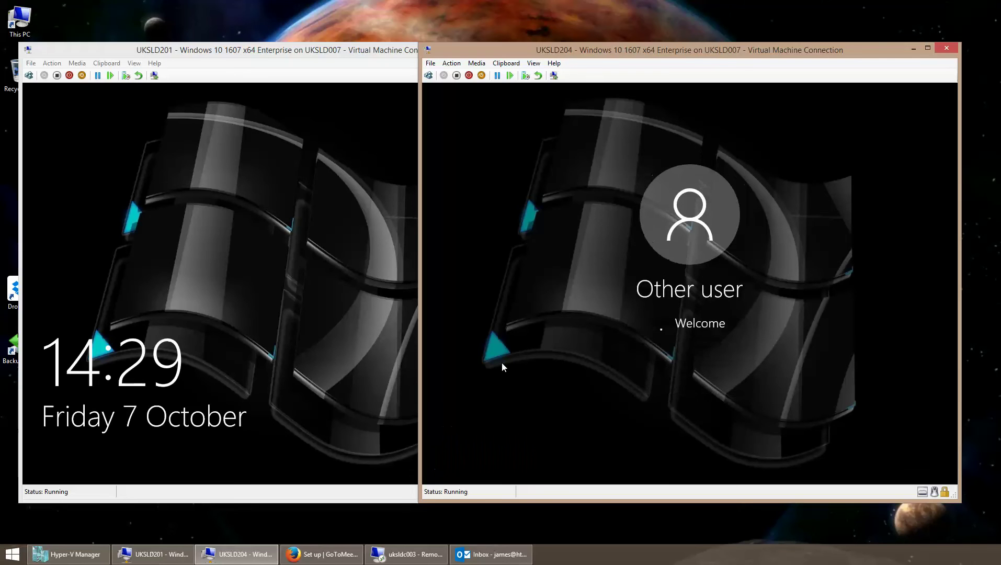
pyautogui.press('Return')
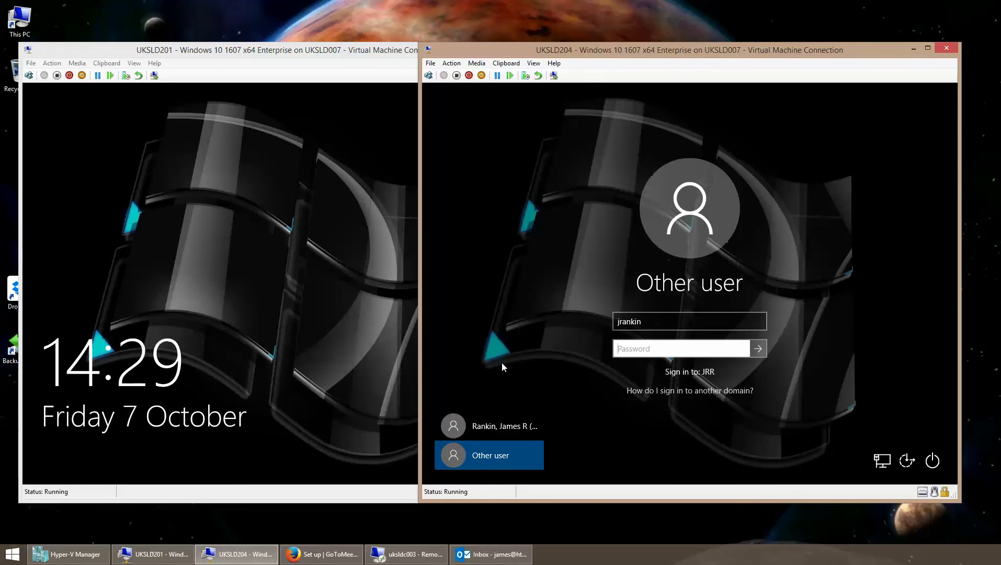
pyautogui.write('**********')
pyautogui.press('Return')
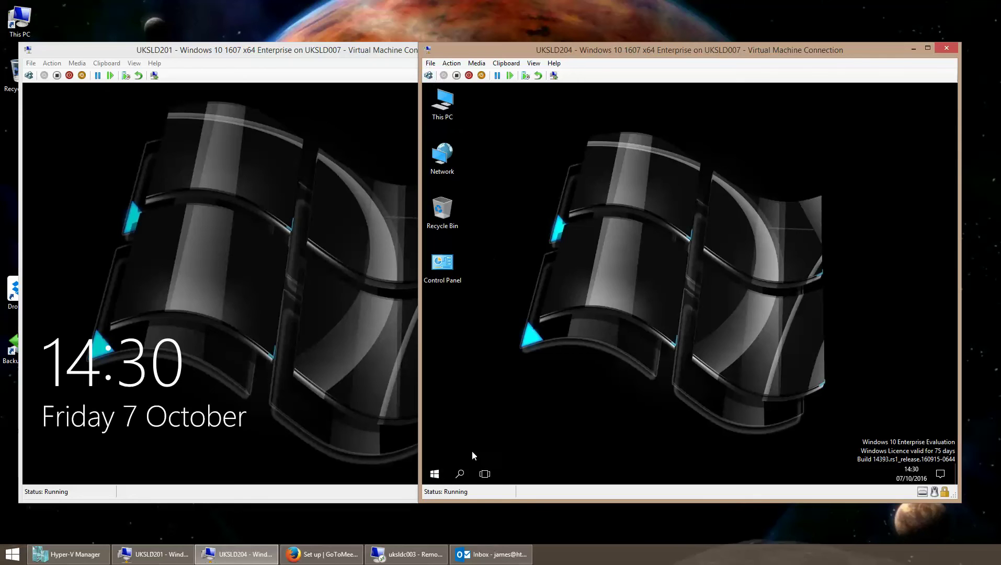
# - Open the Start menu on UKSLD204 to inspect the roamed Apps and Stuff tile groups and Paint
pyautogui.rightClick(430, 481)
pyautogui.click(615, 336)
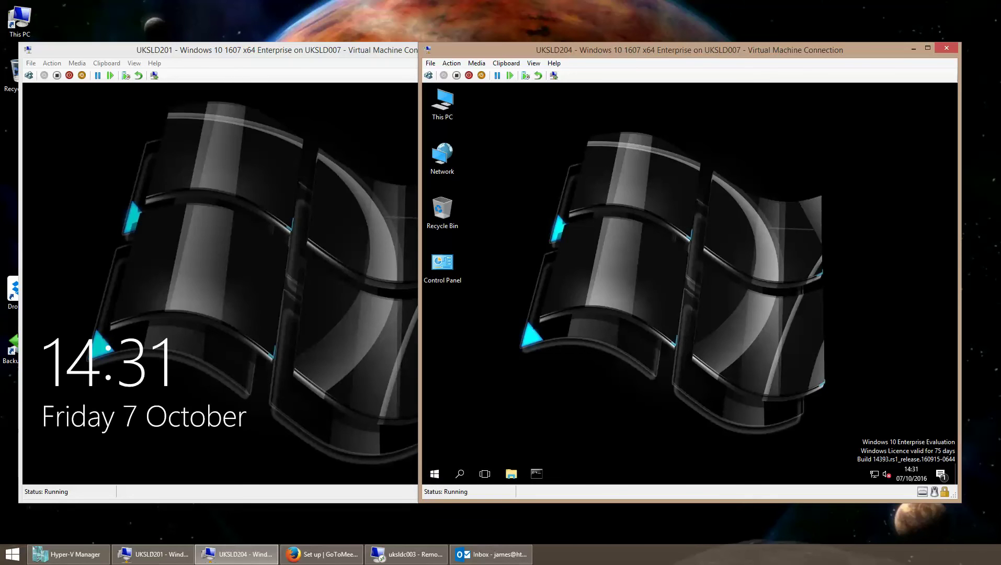
pyautogui.click(434, 474)
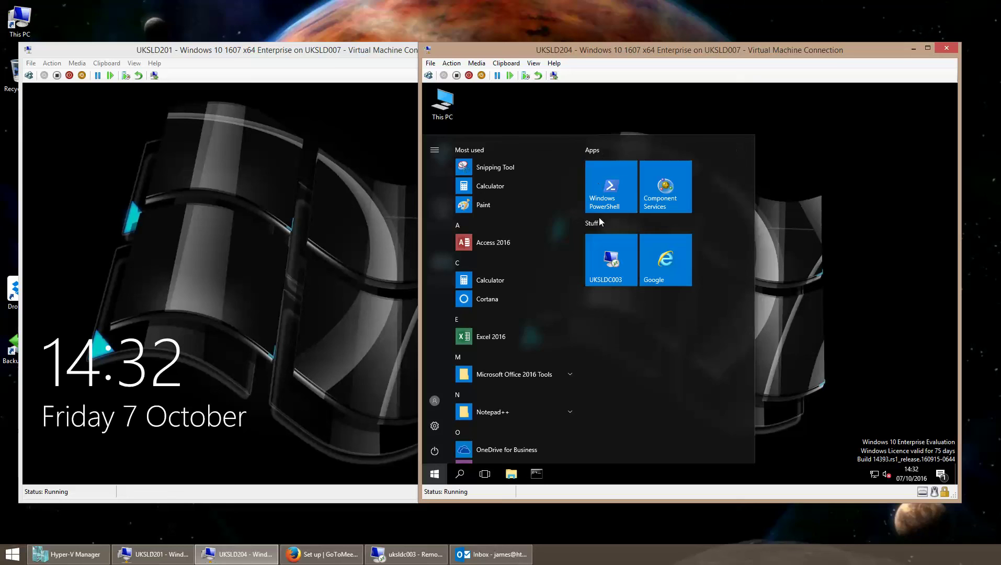
pyautogui.click(781, 125)
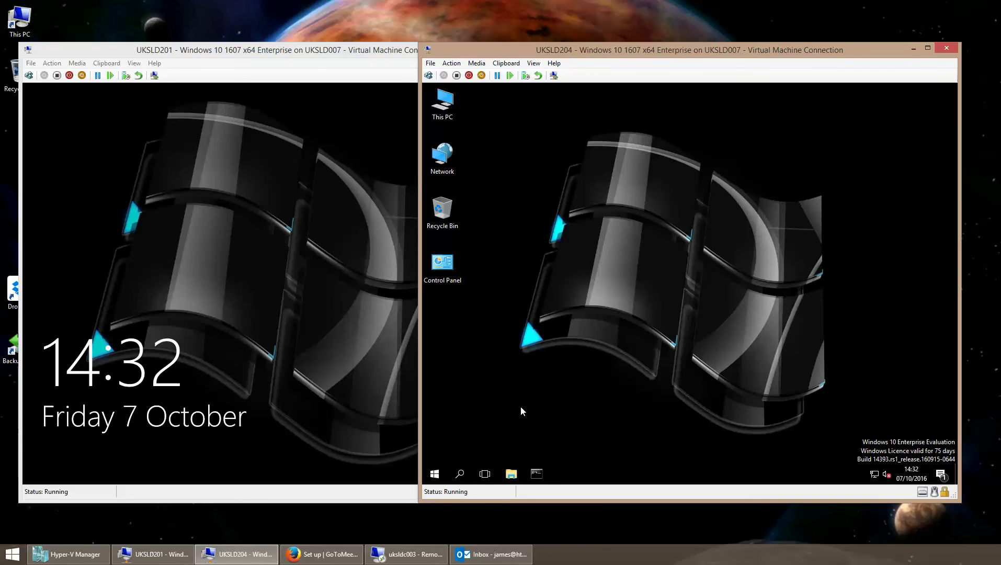
pyautogui.click(436, 474)
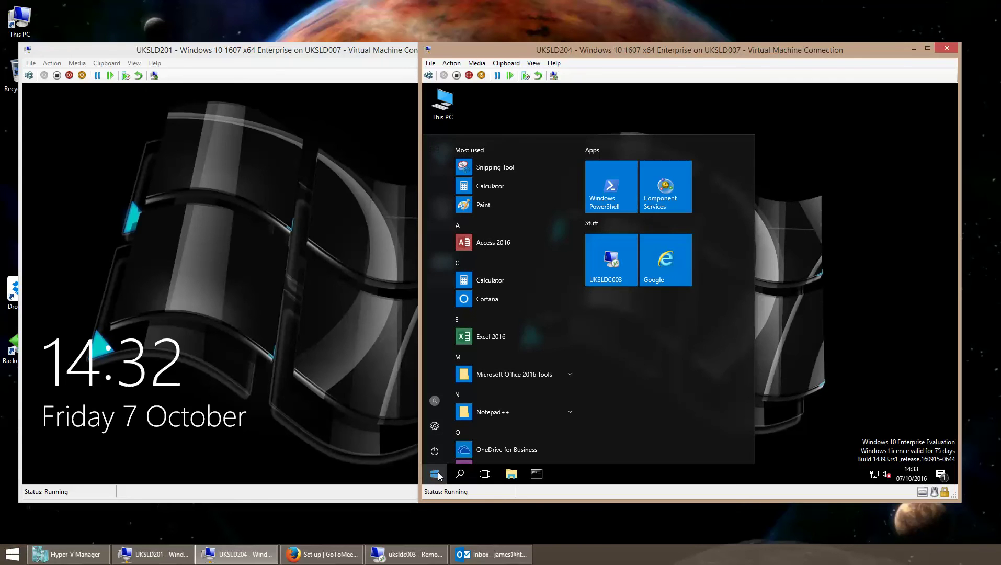
pyautogui.click(778, 103)
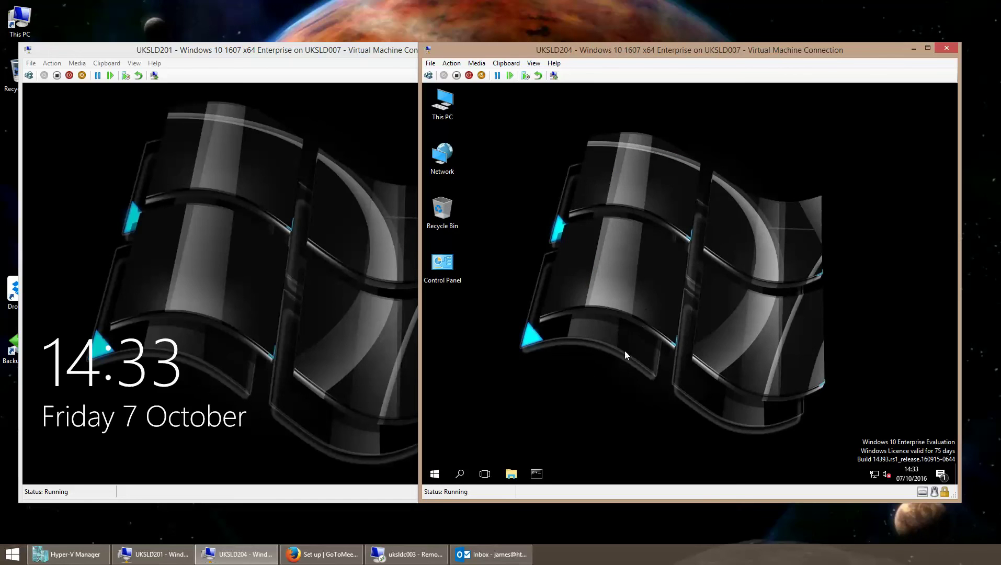
pyautogui.click(433, 476)
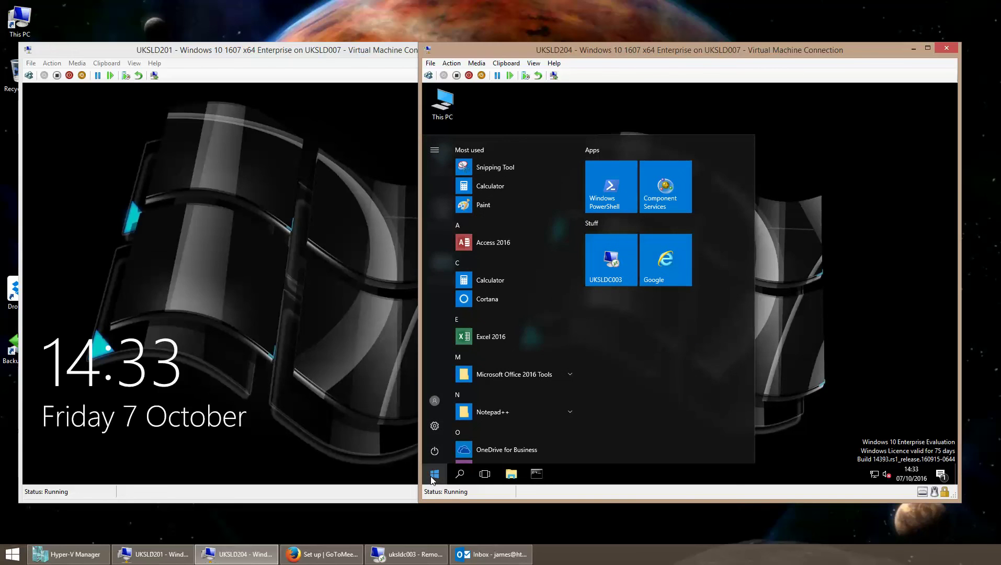
pyautogui.rightClick(433, 477)
# - Run pbrush to launch Paint, turn on View > Gridlines, then close Paint
pyautogui.click(459, 420)
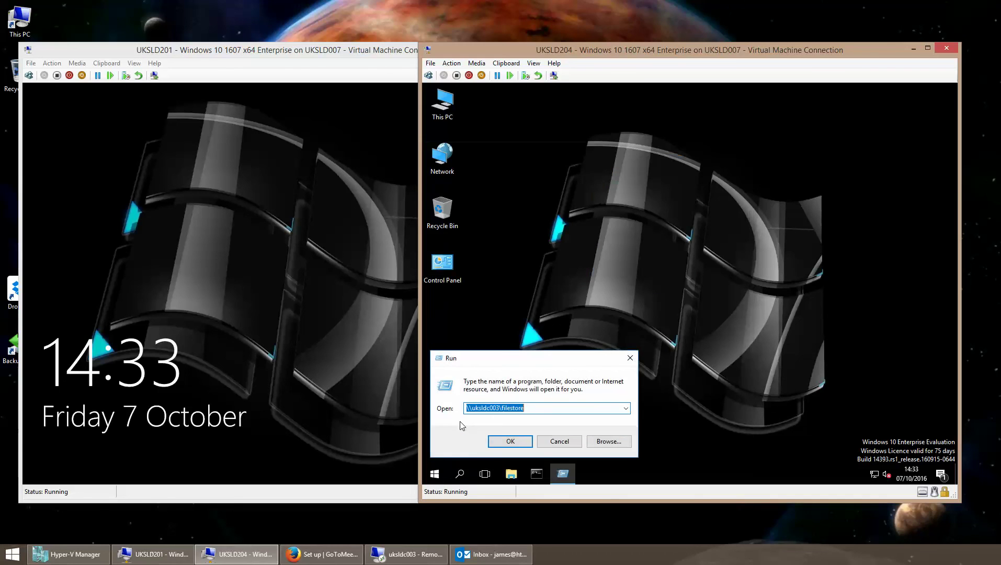
pyautogui.write('pbrush')
pyautogui.press('Return')
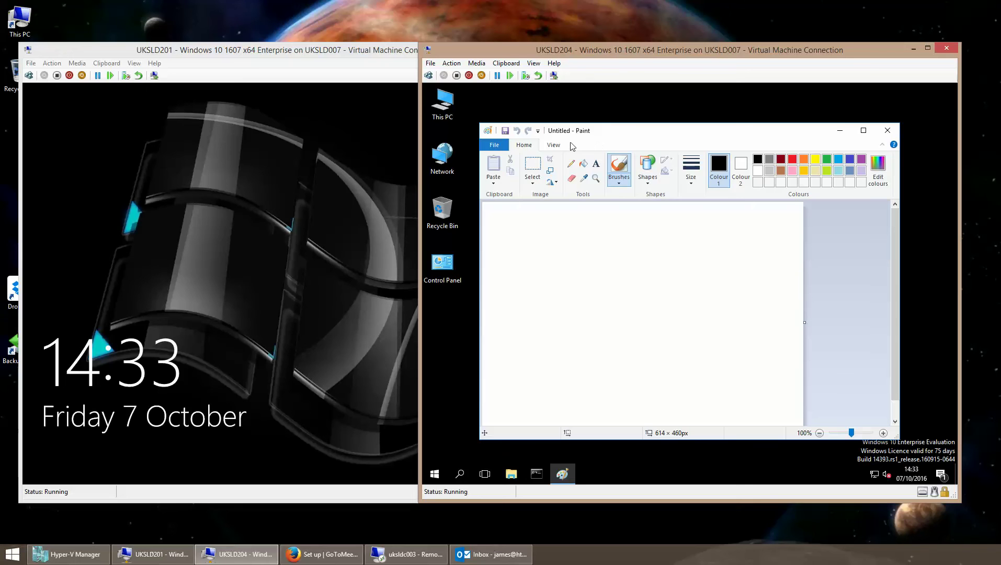
pyautogui.click(554, 145)
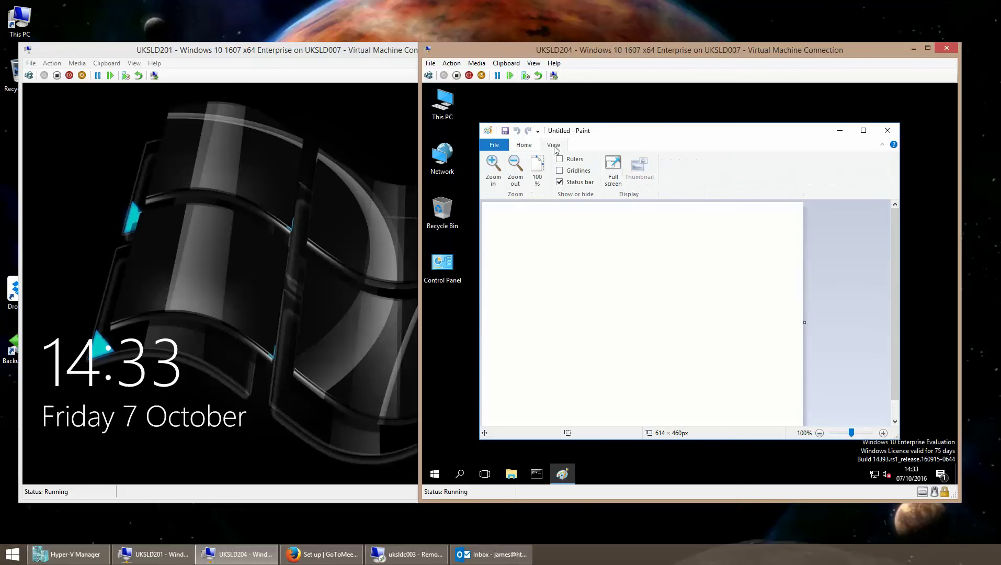
pyautogui.click(568, 173)
pyautogui.click(887, 130)
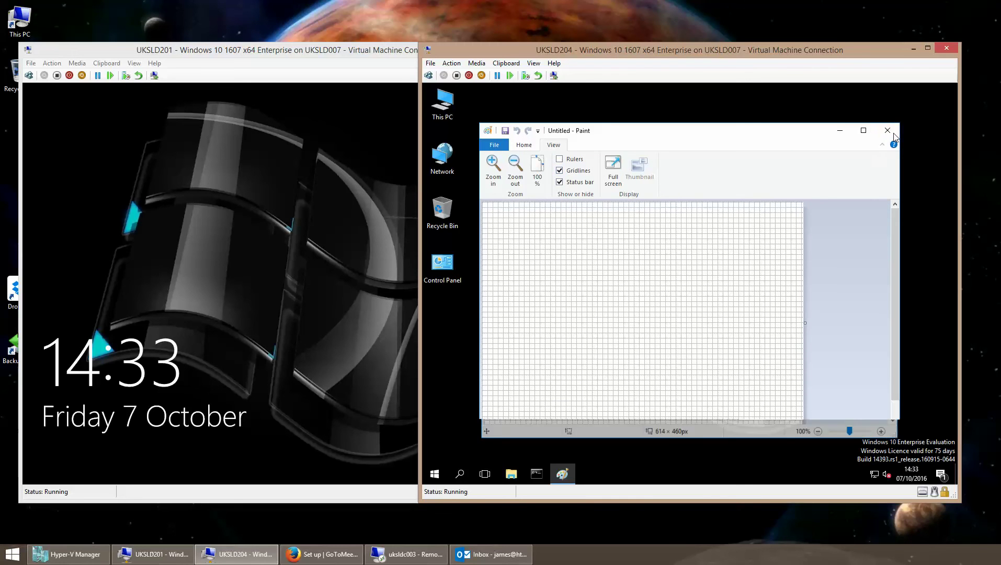
# - Sign the domain user out of UKSLD204 via Shut down or sign out > Sign out
pyautogui.rightClick(434, 474)
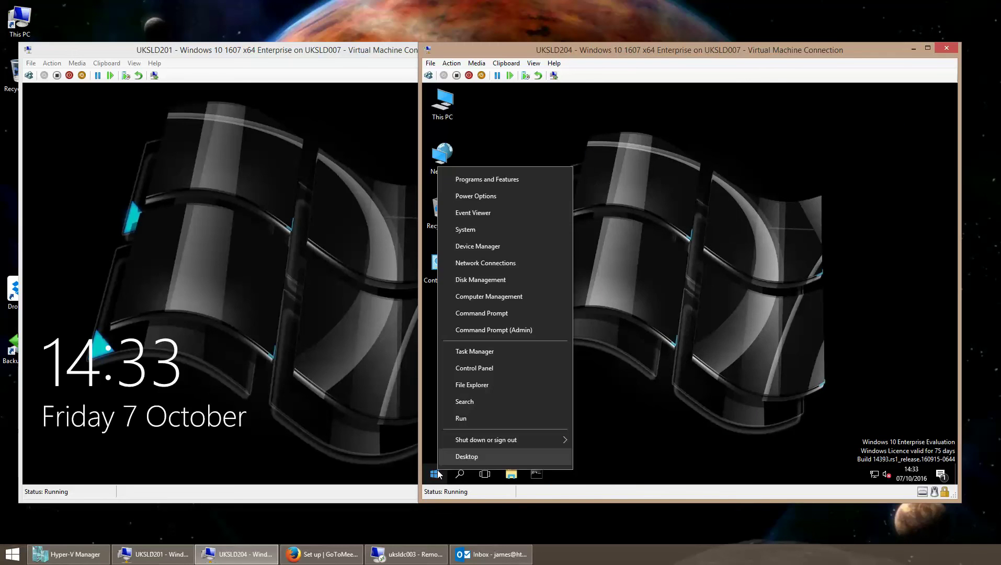
pyautogui.moveTo(501, 442)
pyautogui.click(627, 404)
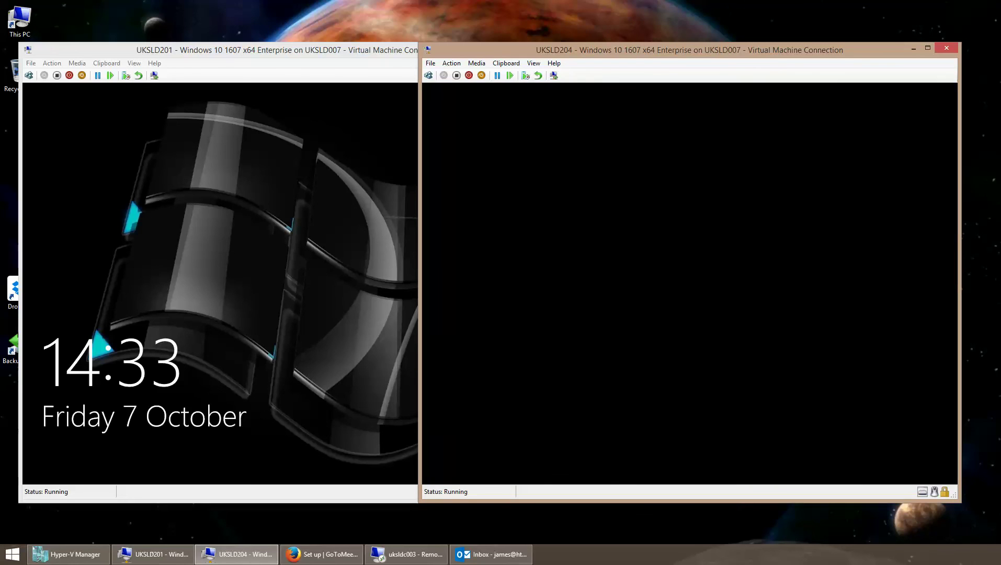
# - Dismiss the UKSLD201 lock screen and sign in with the password
pyautogui.click(134, 213)
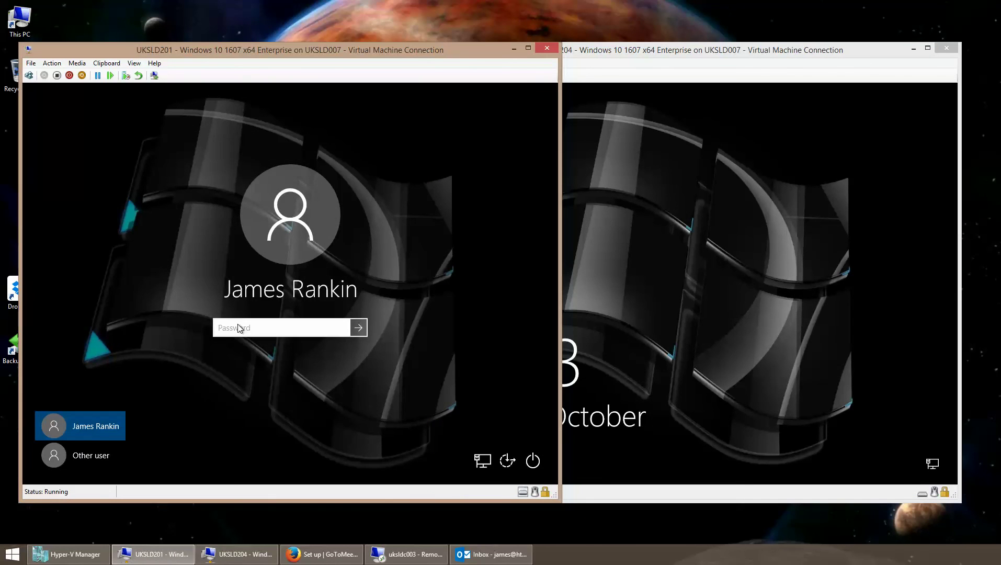
pyautogui.write('•••••••••••')
pyautogui.press('Return')
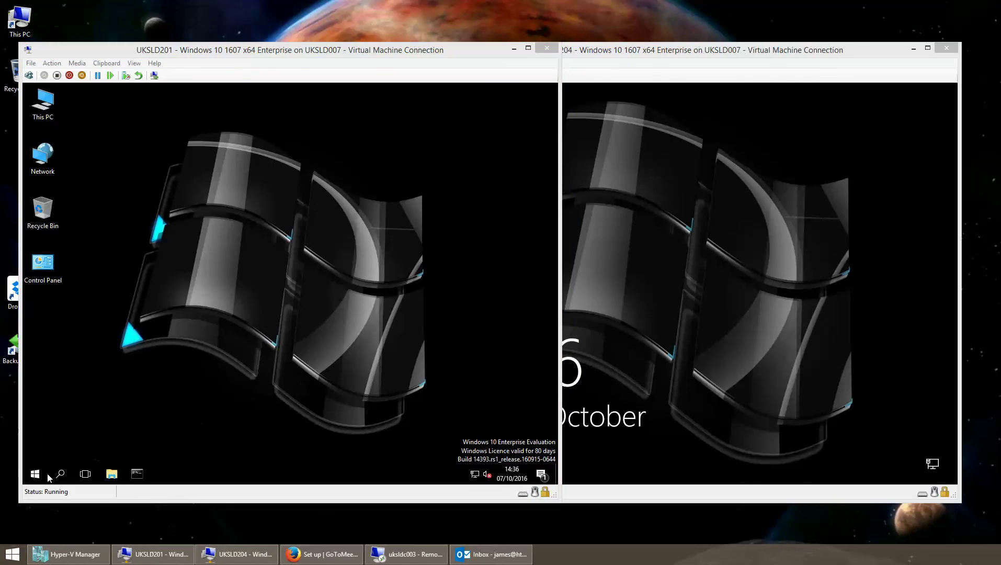
# - Launch Paint through the Run dialog on UKSLD201, then close it
pyautogui.rightClick(36, 475)
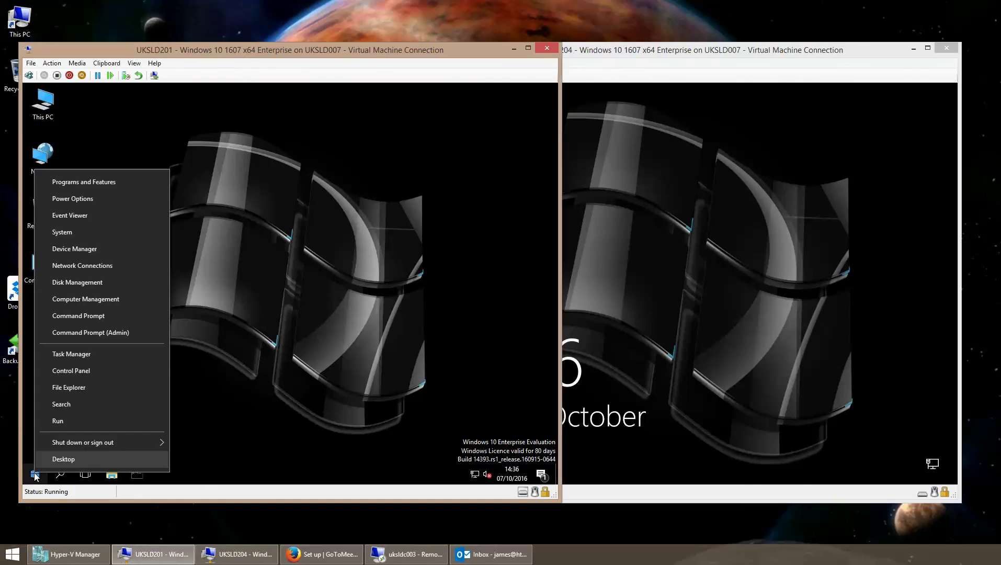
pyautogui.click(91, 419)
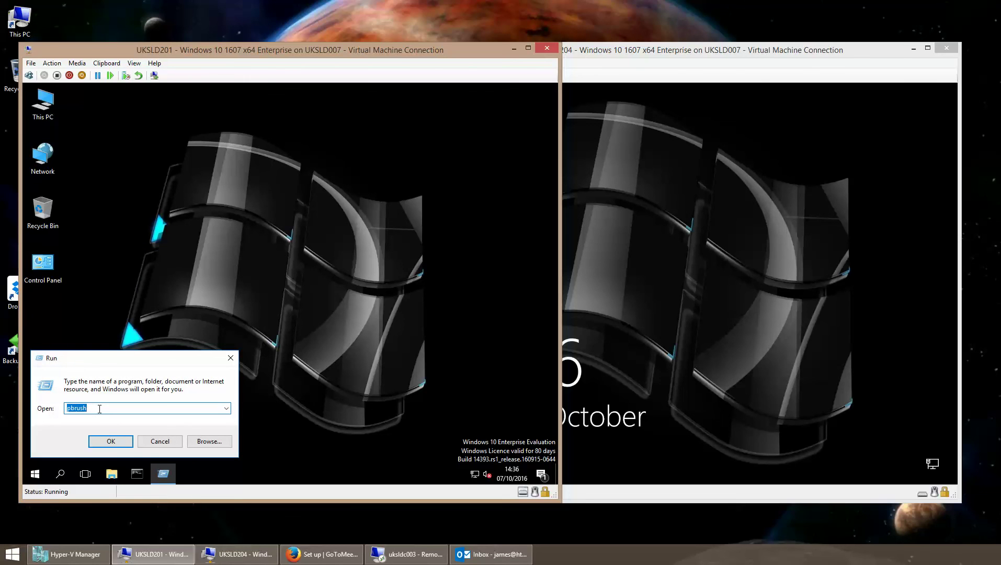
pyautogui.click(111, 441)
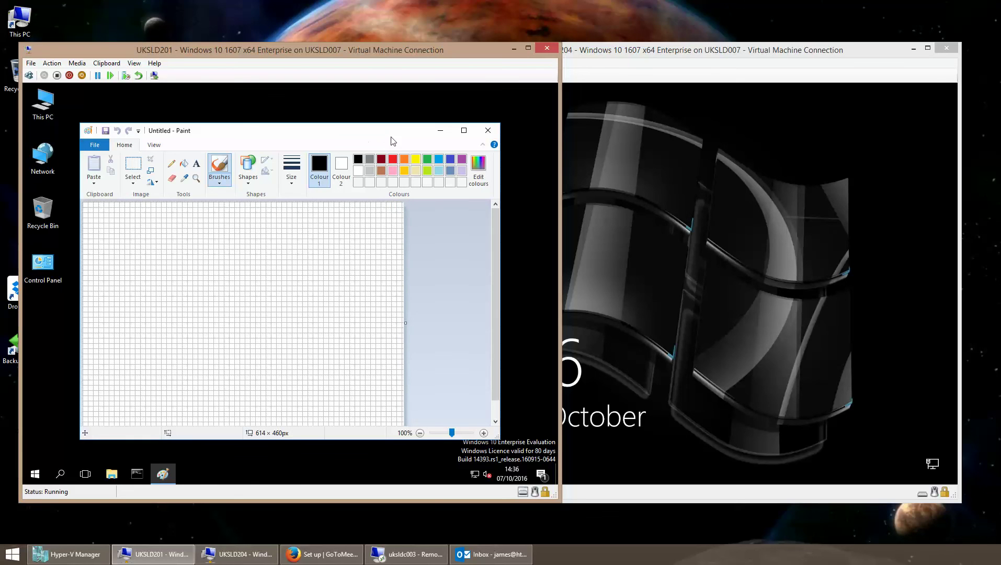
pyautogui.click(486, 135)
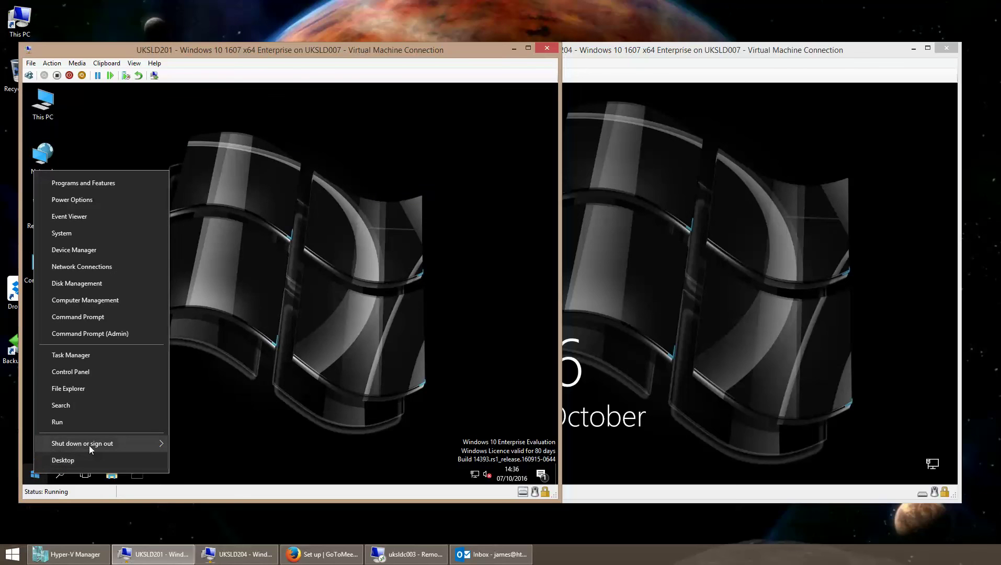
# - Sign out of UKSLD201 and move the RDS server VM window to the centre
pyautogui.moveTo(88, 445)
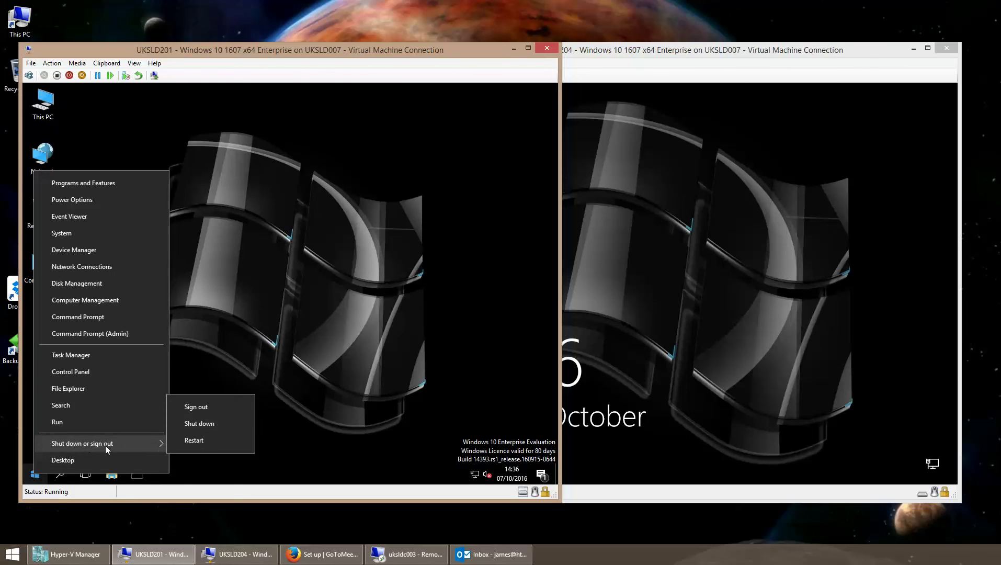
pyautogui.click(207, 409)
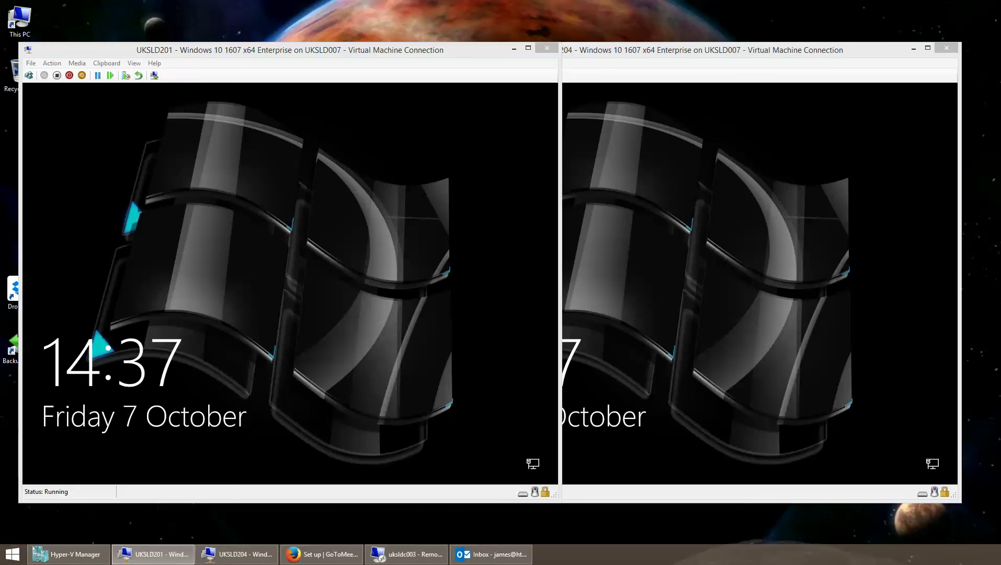
pyautogui.moveTo(1000, 57); pyautogui.dragTo(504, 43)
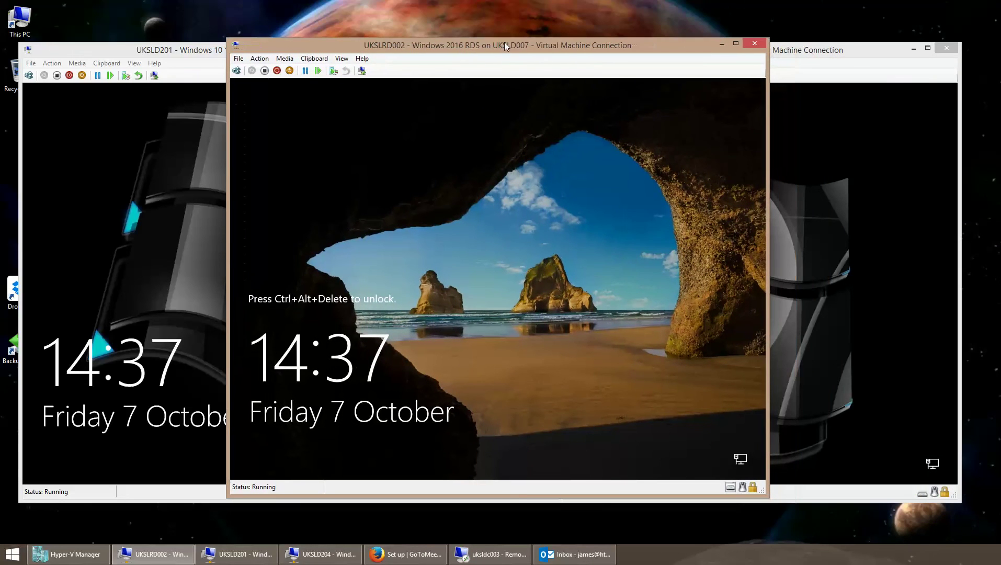
# - Send Ctrl+Alt+Delete to the RDS server and sign in as administrator
pyautogui.click(237, 70)
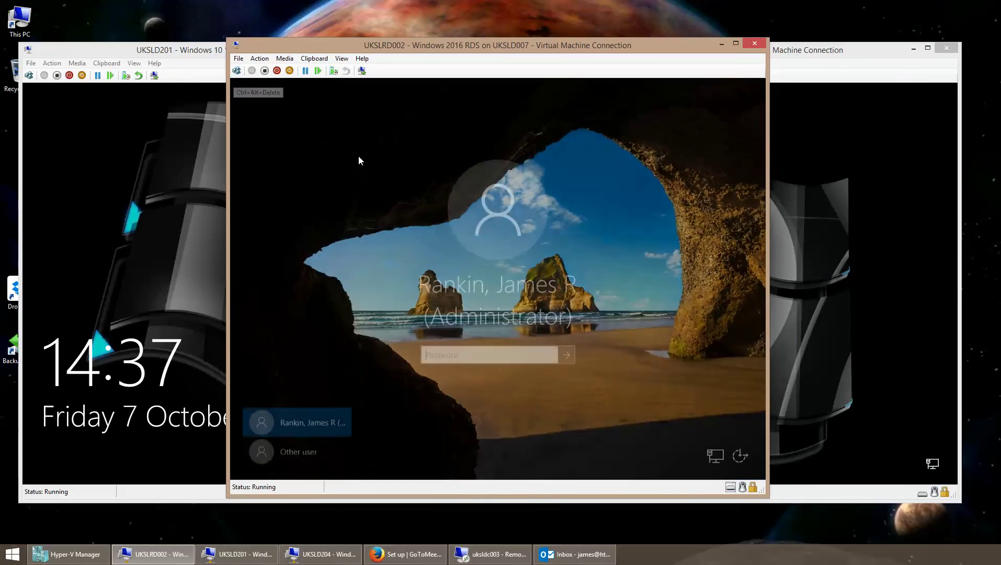
pyautogui.write('••')
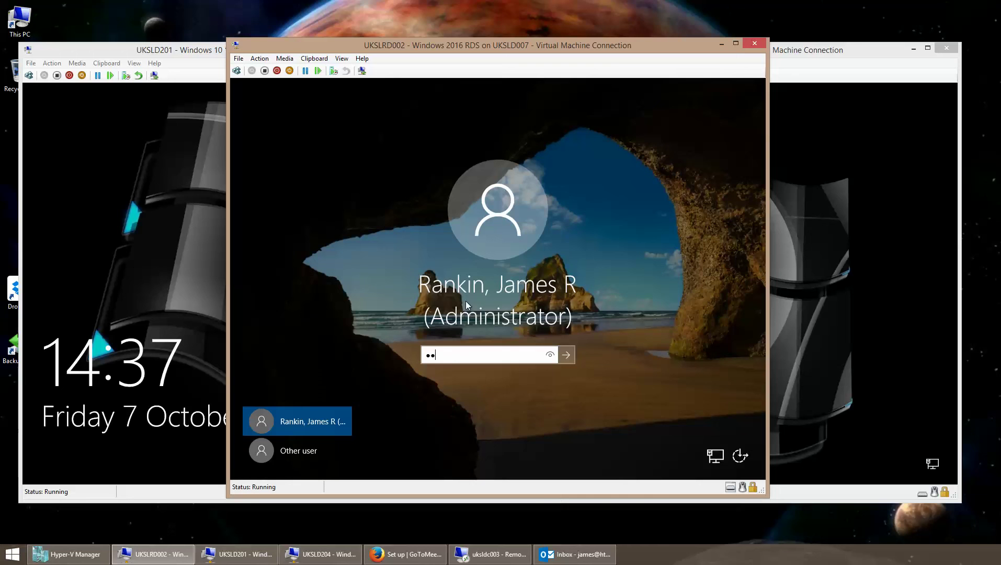
pyautogui.write('••••••••••••')
pyautogui.press('Return')
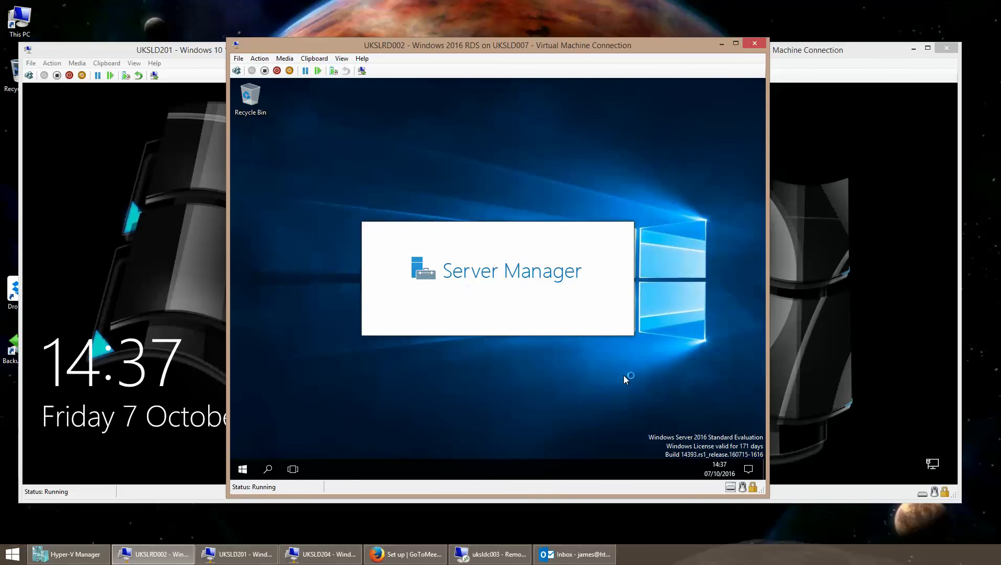
# - Run sysdm.cpl on the server from the Run dialog
pyautogui.rightClick(243, 469)
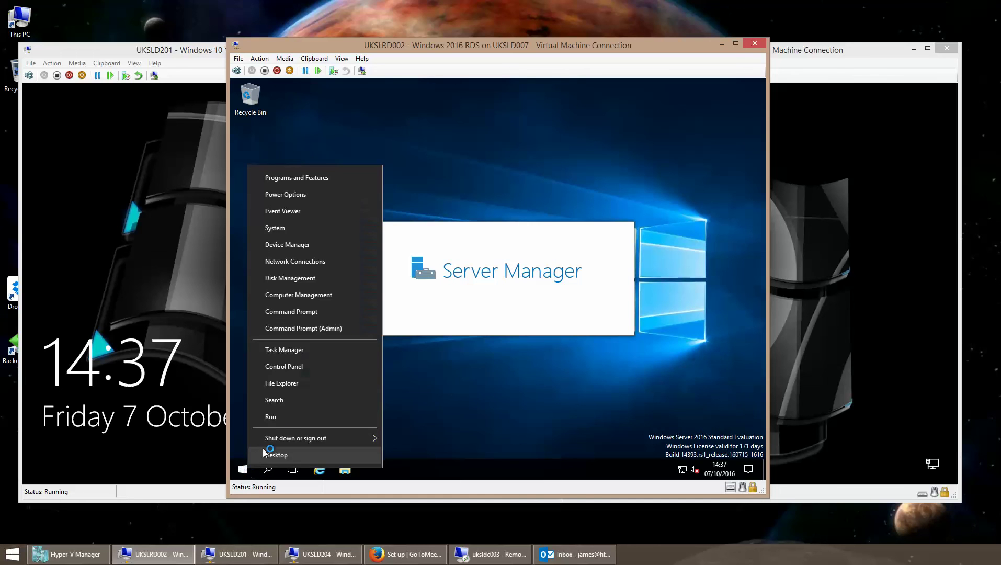
pyautogui.click(280, 421)
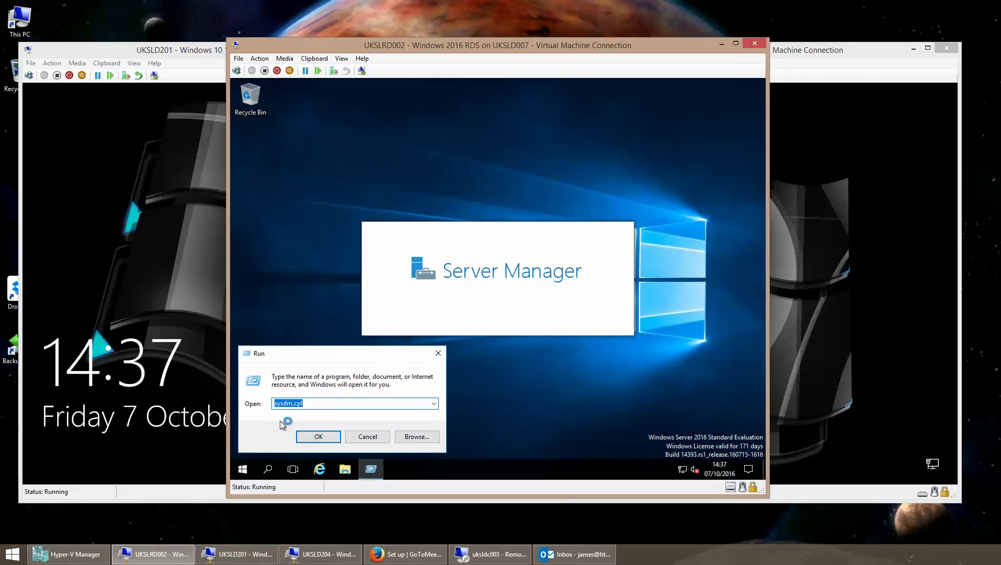
pyautogui.click(335, 437)
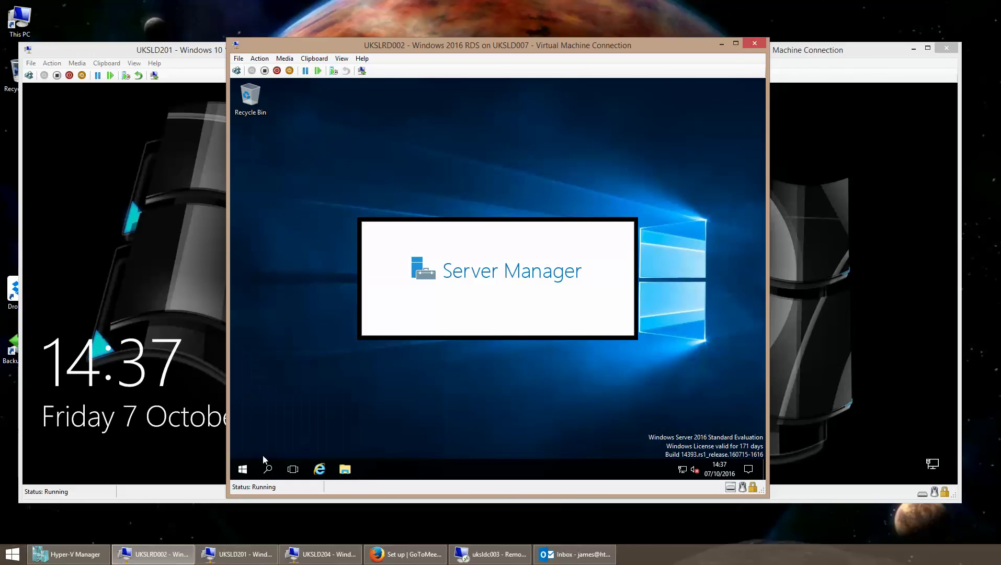
pyautogui.rightClick(247, 473)
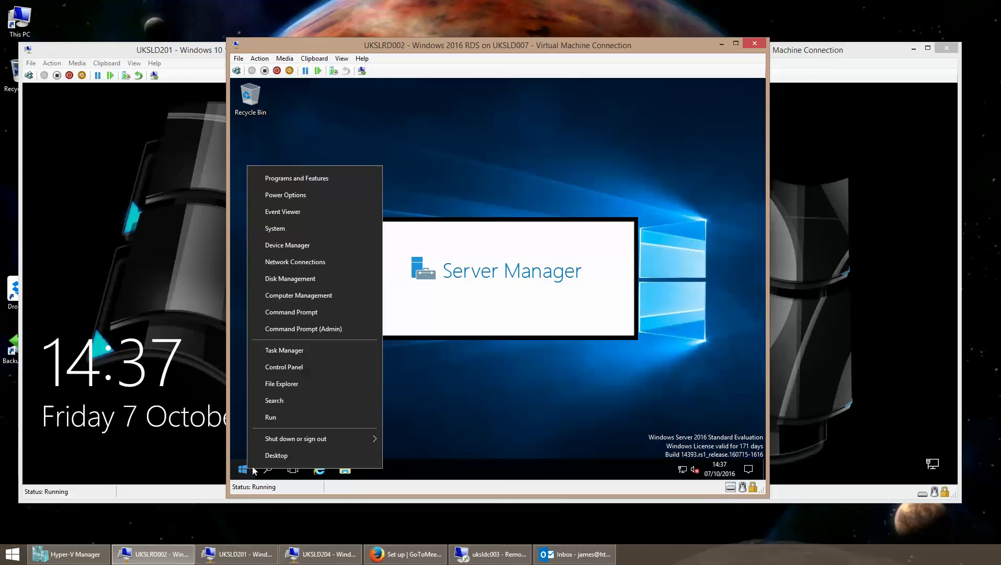
# - Open Control Panel > Programs and Features to check the two Visual C++ 2012 redistributables
pyautogui.click(317, 367)
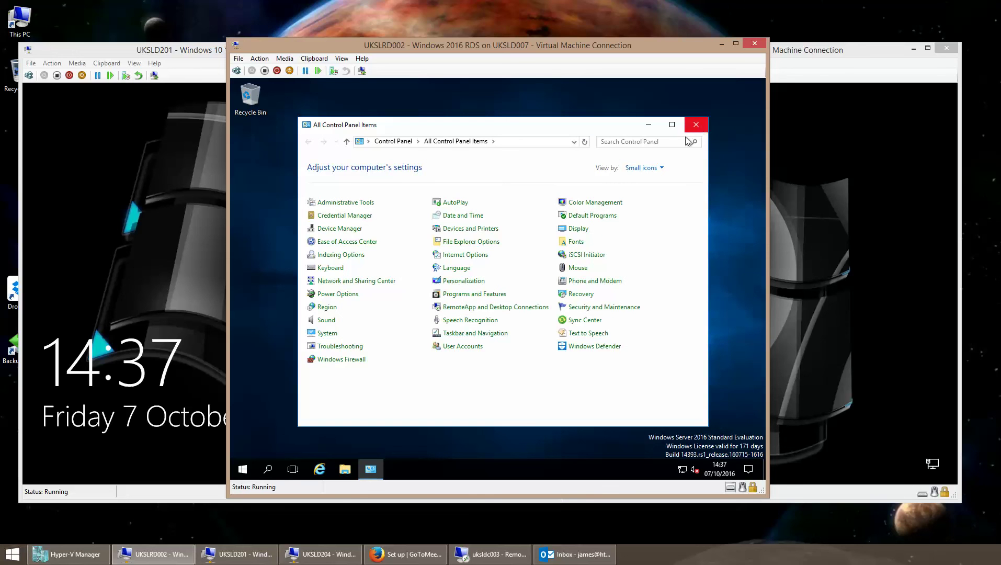
pyautogui.click(467, 296)
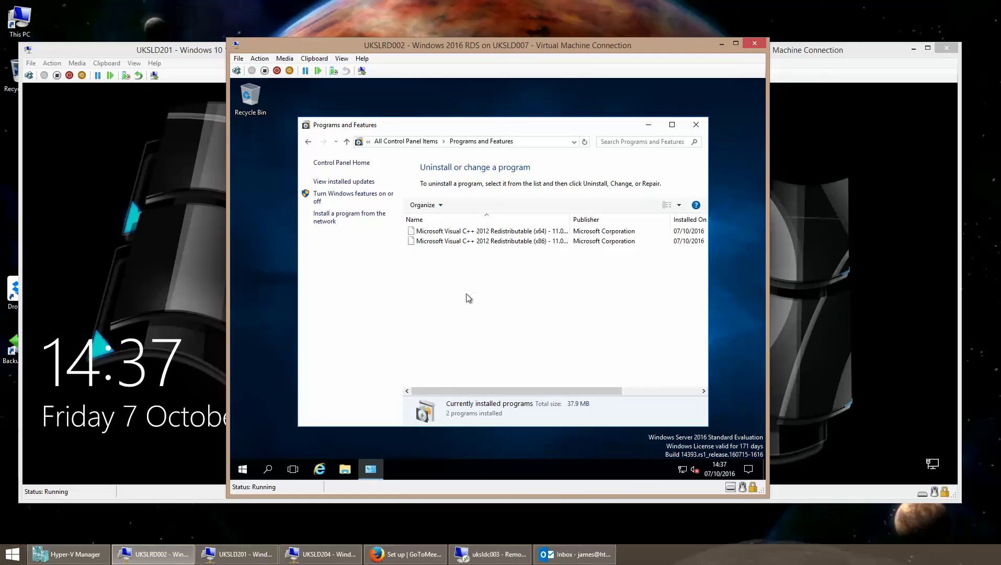
pyautogui.rightClick(243, 469)
pyautogui.click(278, 416)
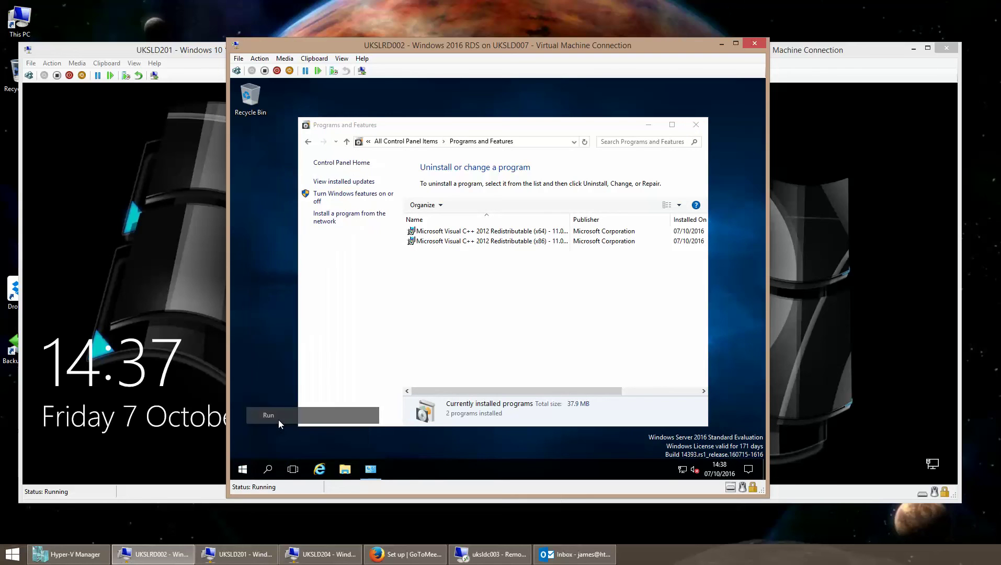
# - Open \\uksldc003\filestore and browse to FSLogix\FSLogix_Apps_2.6.1354.2\x64\Release, closing Programs and Features
pyautogui.write('\\\\uks')
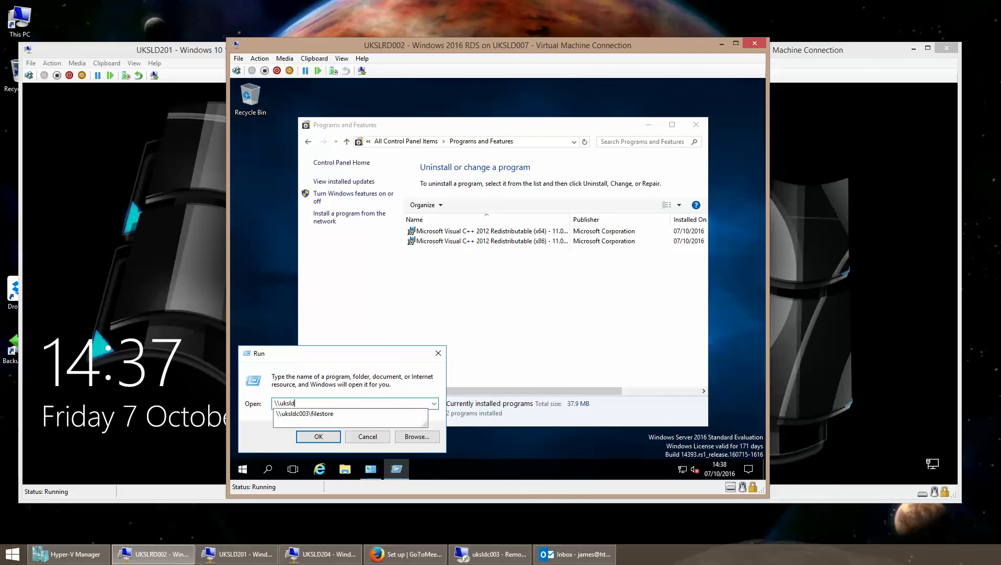
pyautogui.write('ld')
pyautogui.press('Escape')
pyautogui.press('Escape')
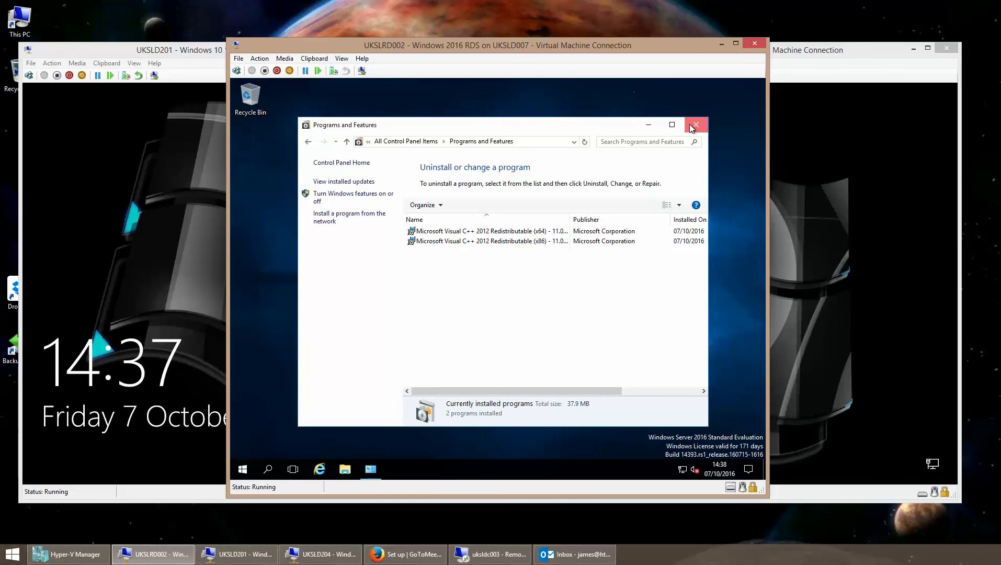
pyautogui.click(691, 127)
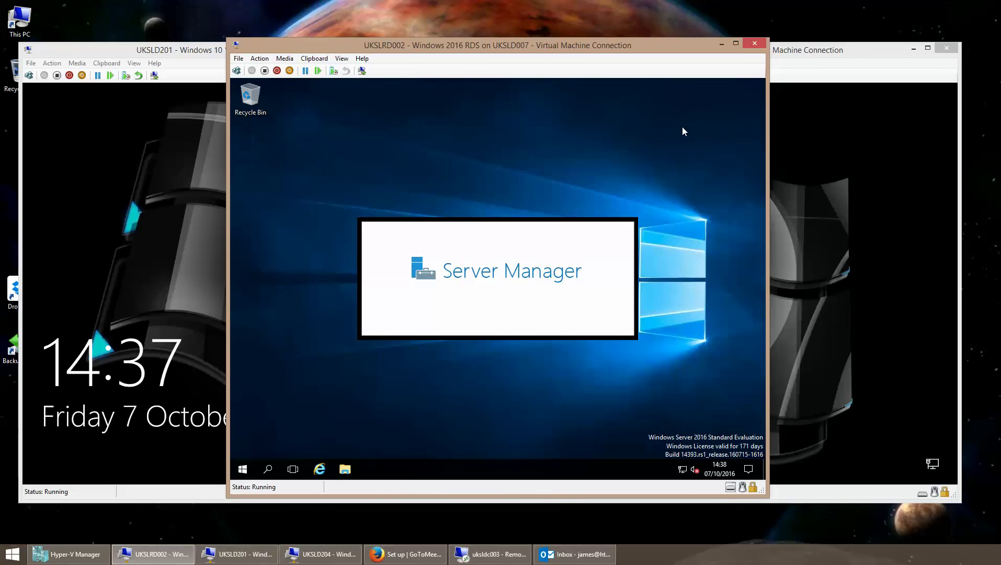
pyautogui.click(430, 245)
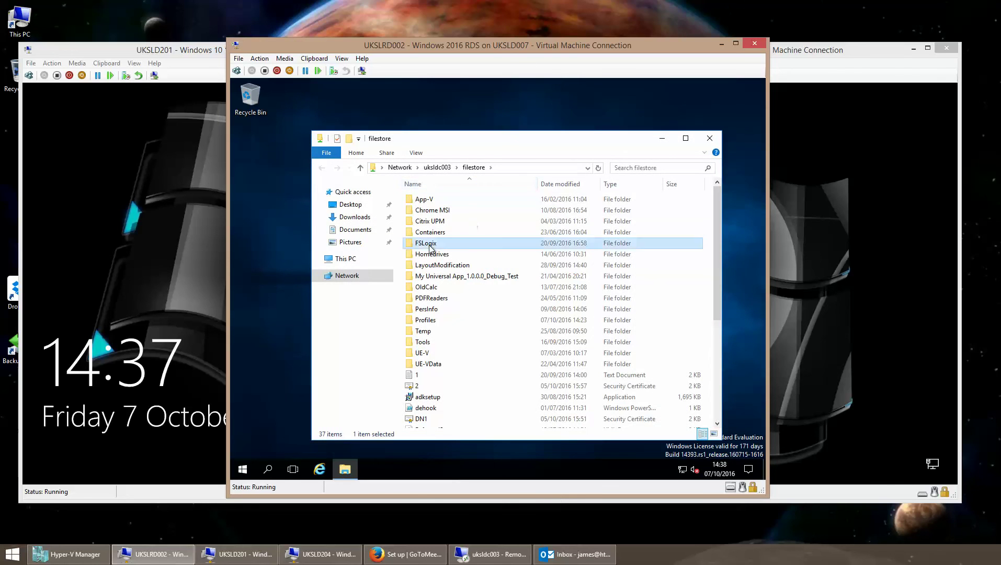
pyautogui.doubleClick(430, 244)
pyautogui.doubleClick(439, 201)
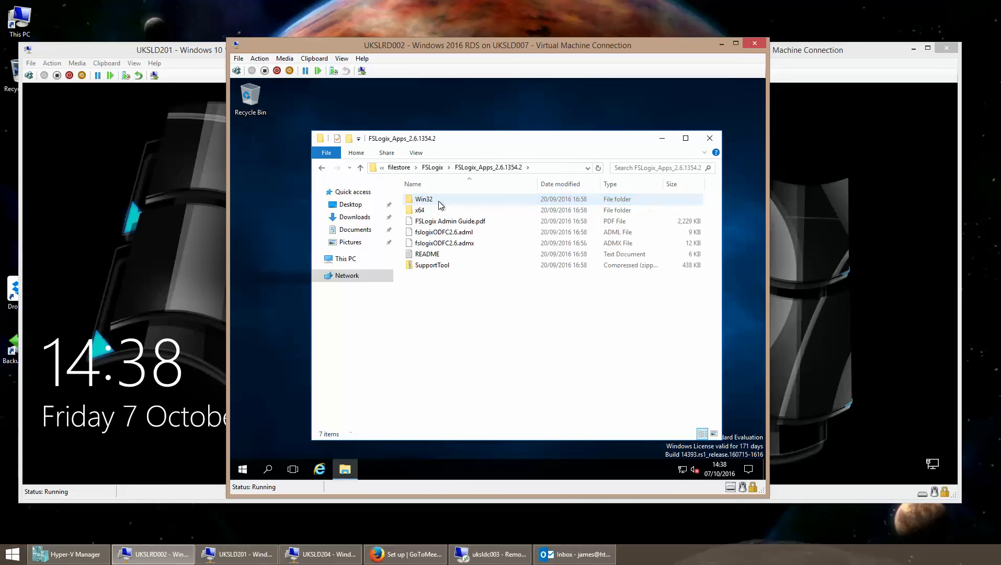
pyautogui.doubleClick(421, 210)
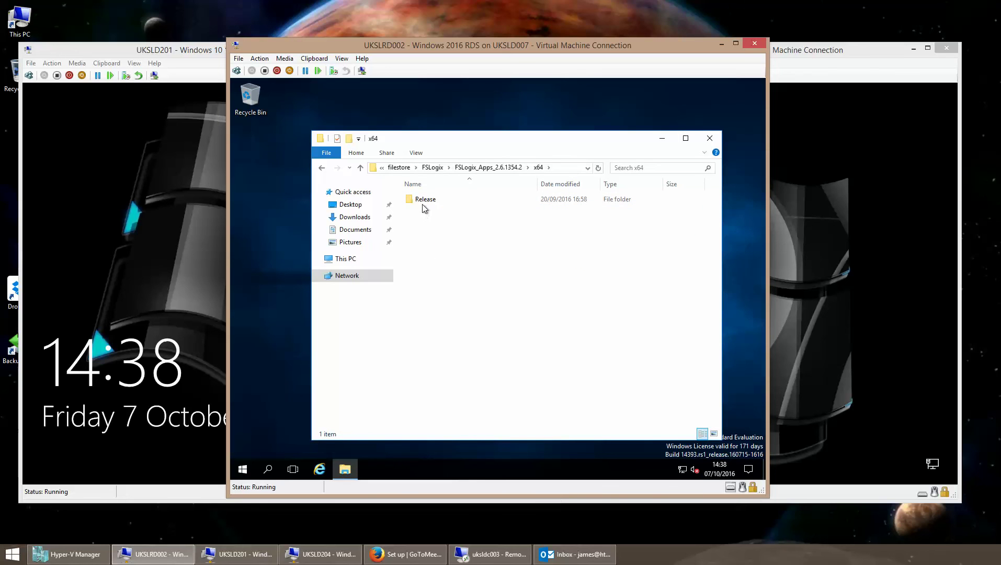
pyautogui.doubleClick(425, 204)
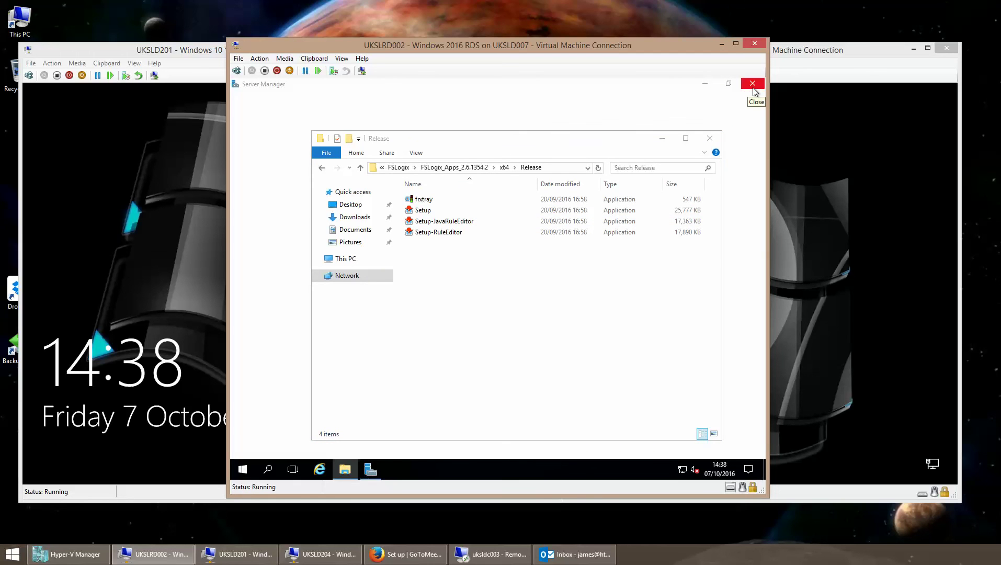
# - Launch FSLogix Apps Setup from the Release folder past the security warning, closing Server Manager
pyautogui.doubleClick(438, 211)
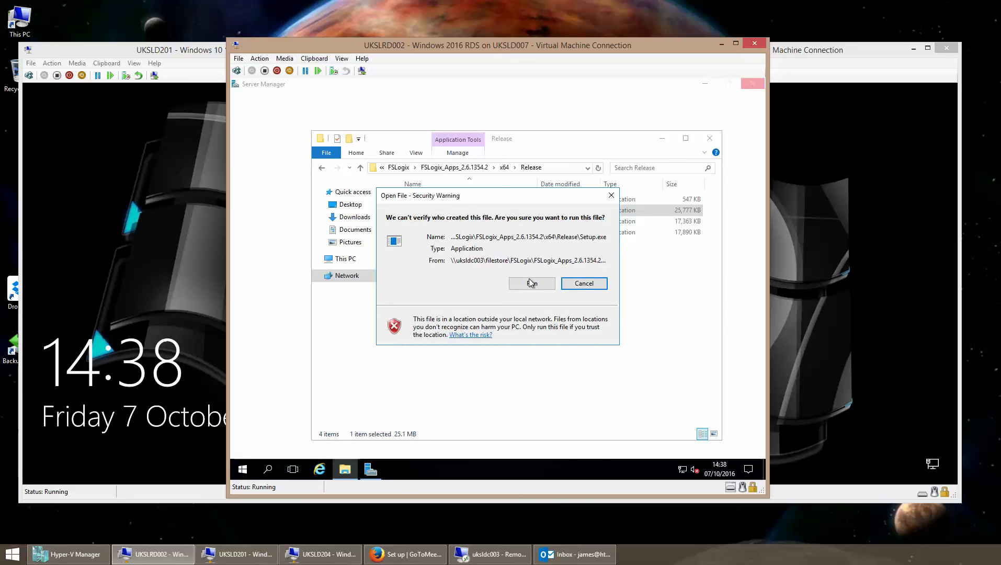
pyautogui.click(534, 283)
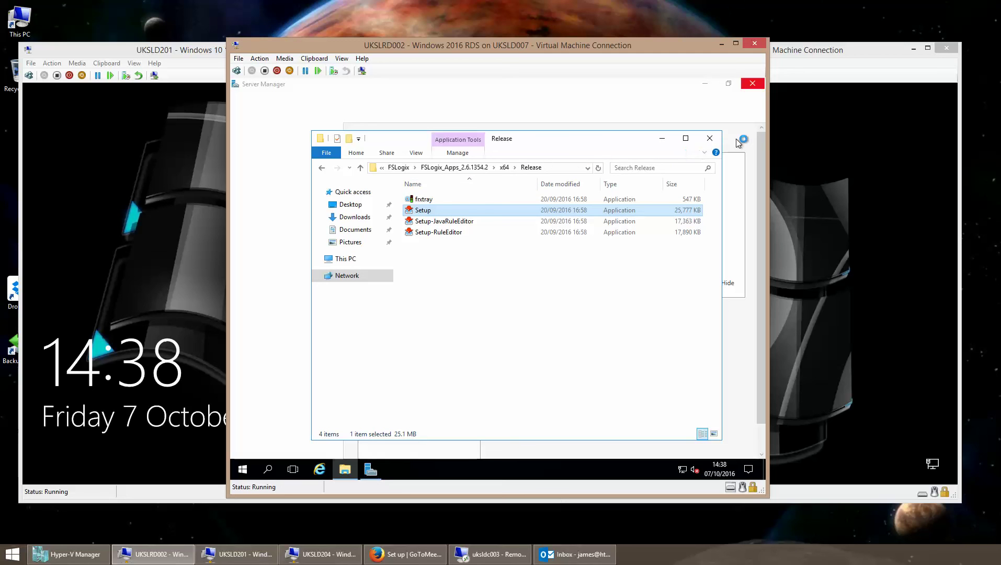
pyautogui.click(752, 85)
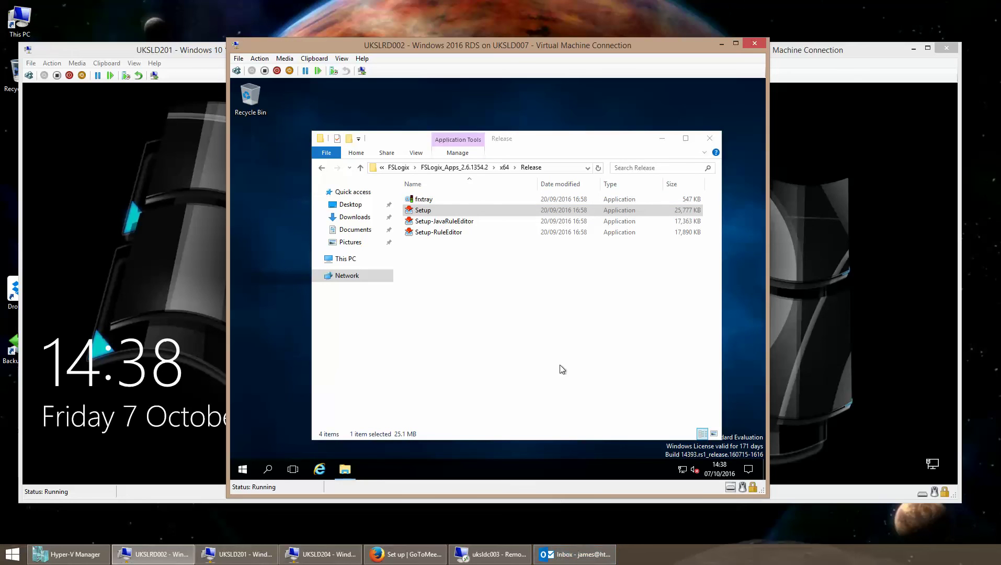
pyautogui.doubleClick(422, 210)
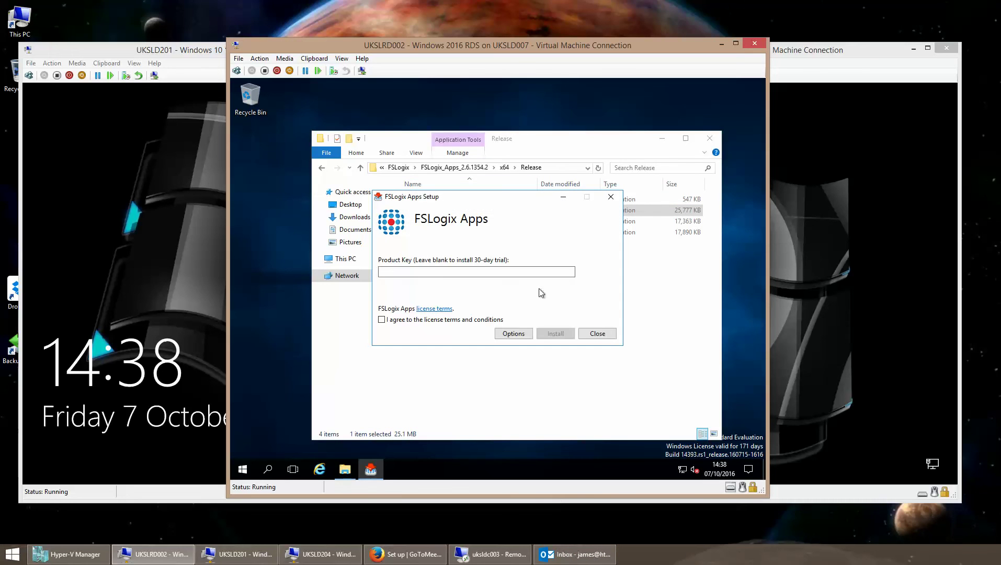
# - Accept the FSLogix licence terms, start the install with UAC approval, then switch to uksldc003
pyautogui.click(417, 321)
pyautogui.click(567, 338)
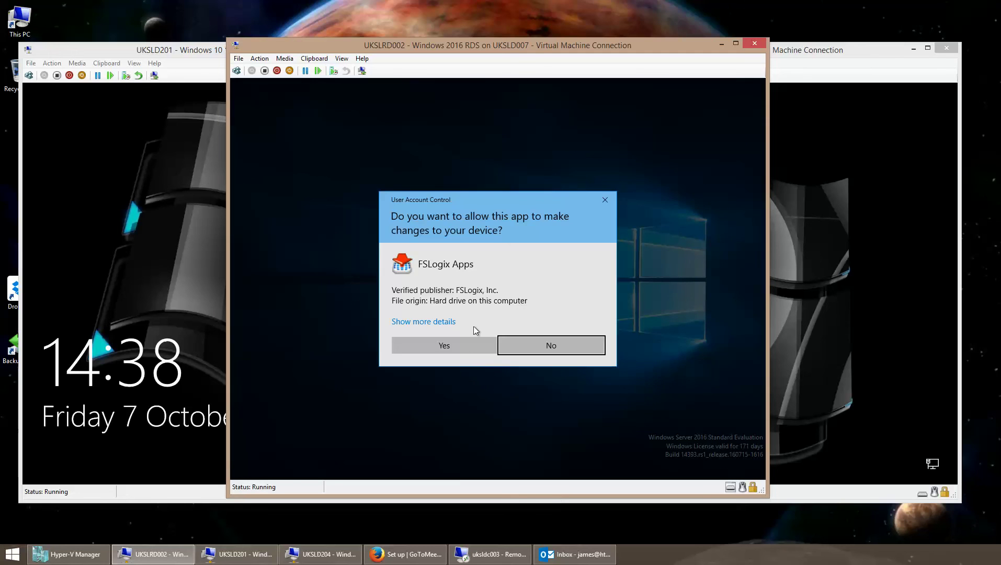
pyautogui.click(467, 344)
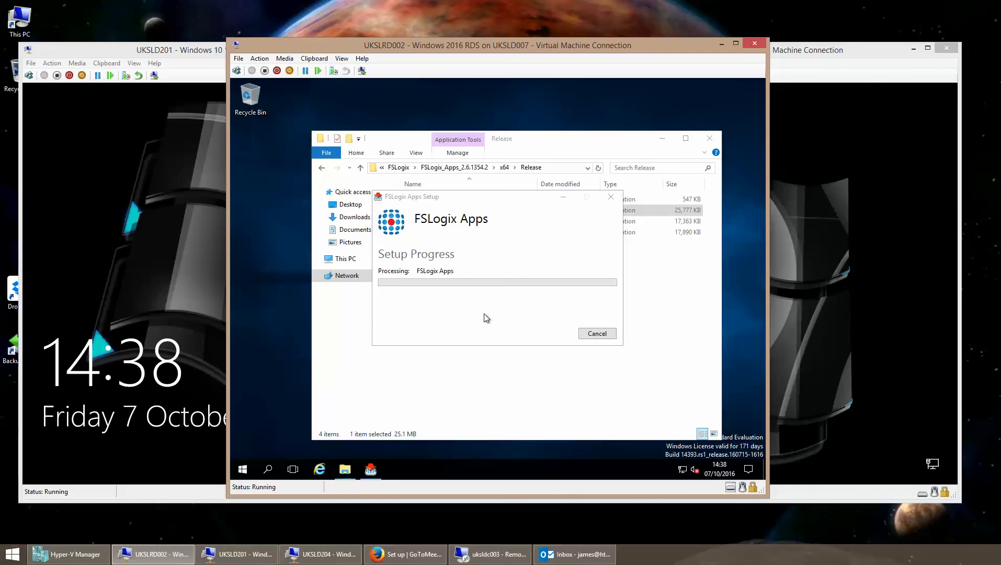
pyautogui.click(491, 554)
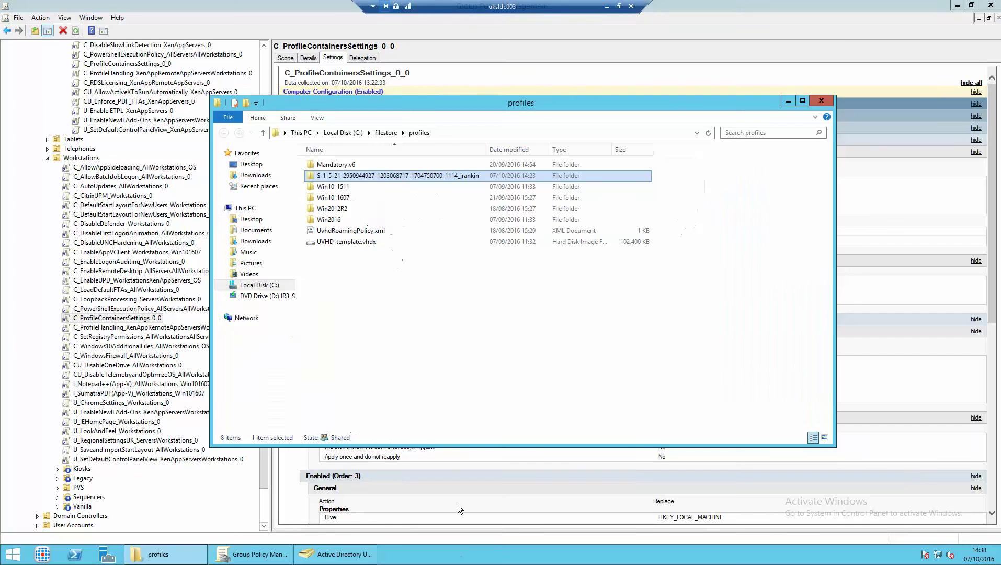
# - View the C_ProfileContainersSettings_0_0 settings report under XenApp, then minimise the uksldc003 remote session
pyautogui.click(48, 101)
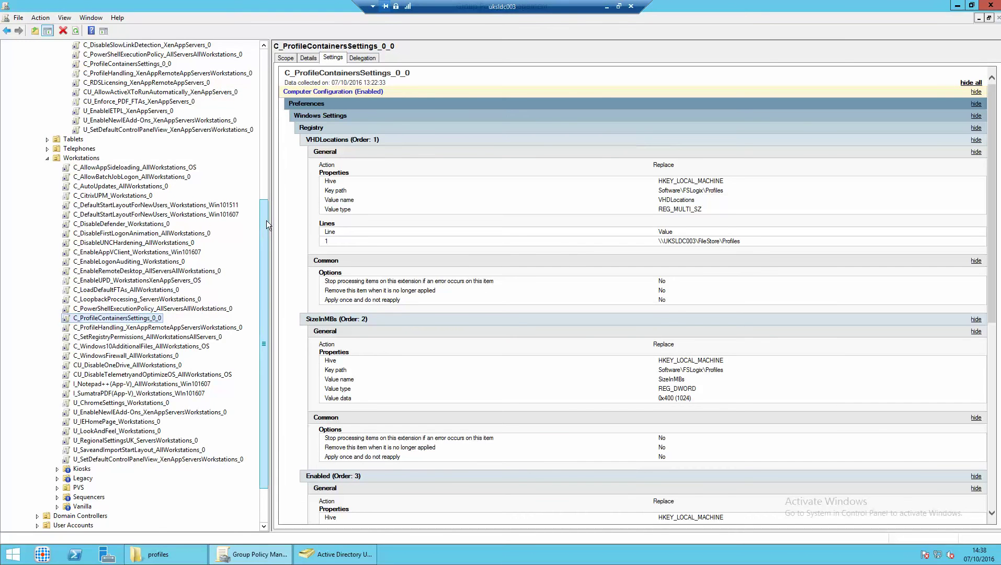
pyautogui.moveTo(265, 221); pyautogui.dragTo(269, 148)
pyautogui.click(145, 196)
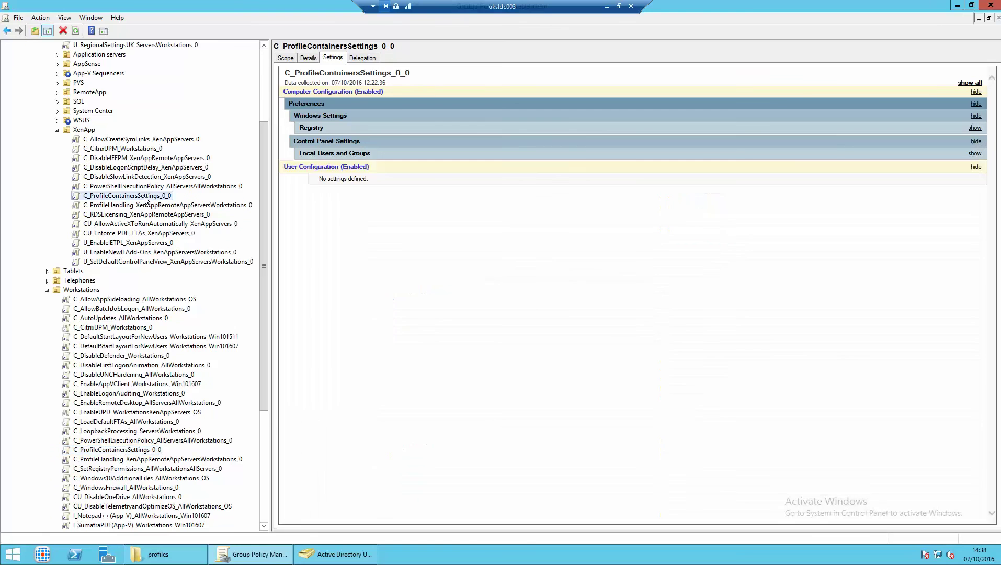
pyautogui.click(607, 6)
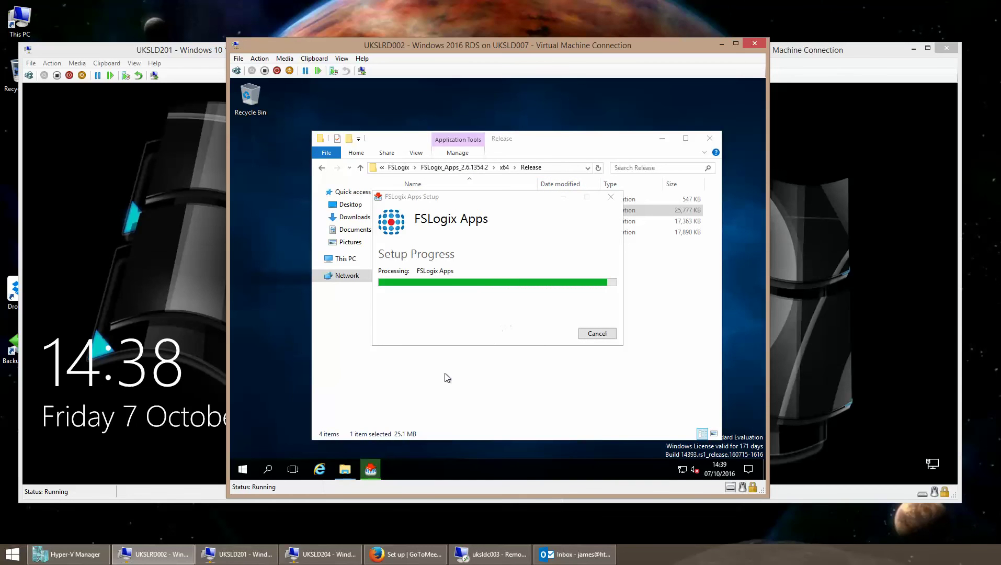
# - Start Registry Editor with regedit from the Run prompt, approving UAC
pyautogui.rightClick(242, 469)
pyautogui.click(283, 417)
pyautogui.write('regedit')
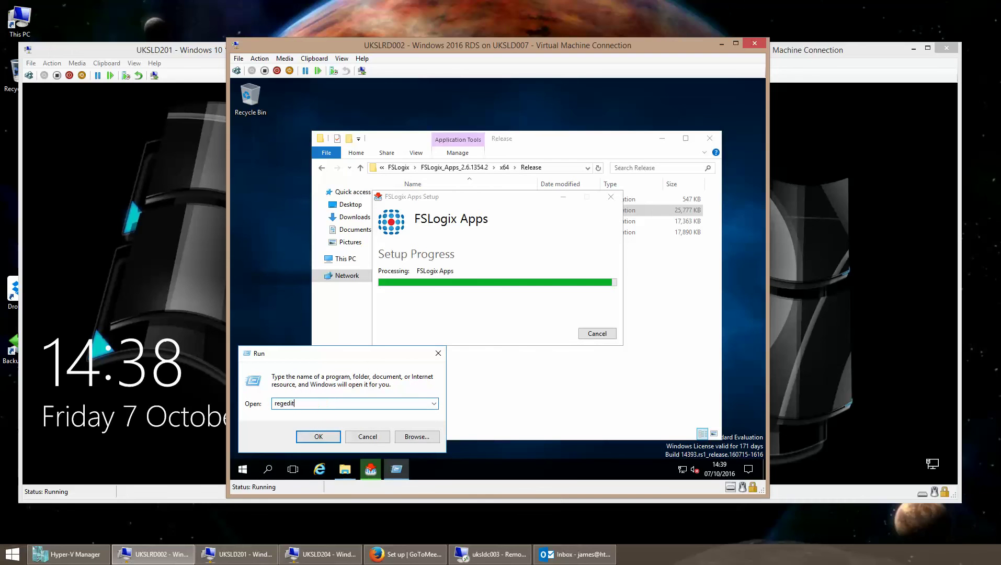
pyautogui.press('Return')
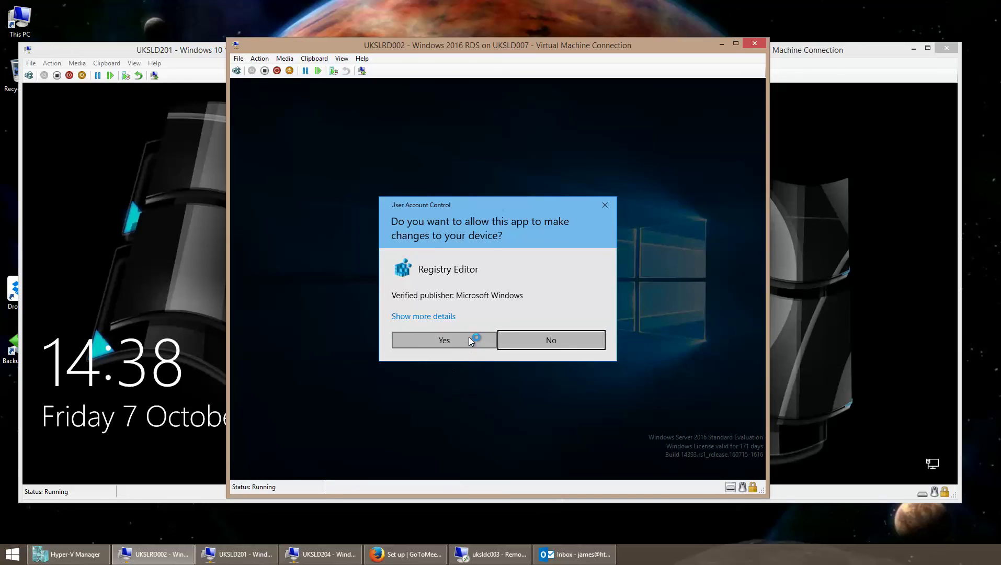
pyautogui.click(468, 337)
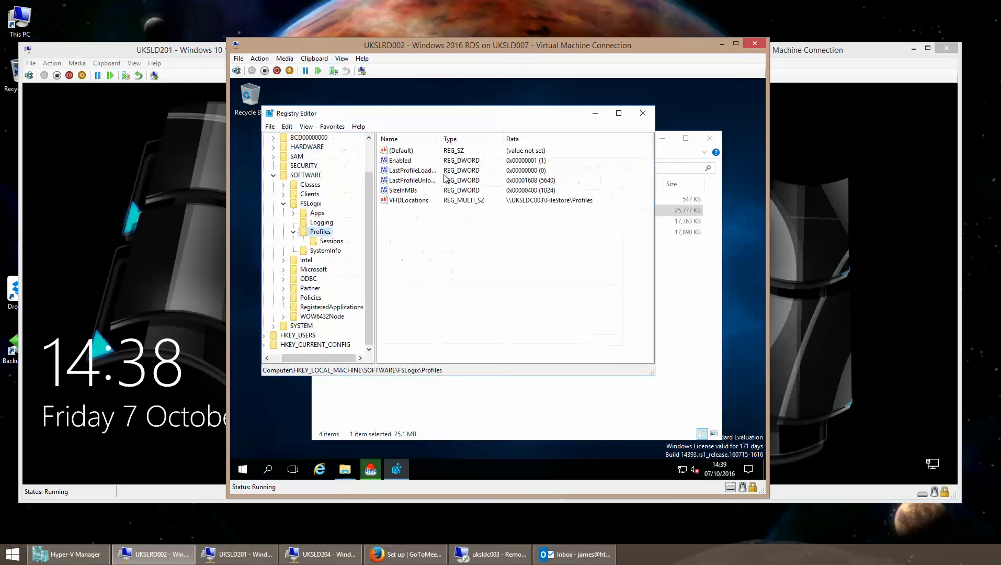
# - Review the FSLogix Profiles values, including Enabled, SizeInMBs and VHDLocations
pyautogui.click(401, 171)
pyautogui.click(403, 190)
pyautogui.click(405, 201)
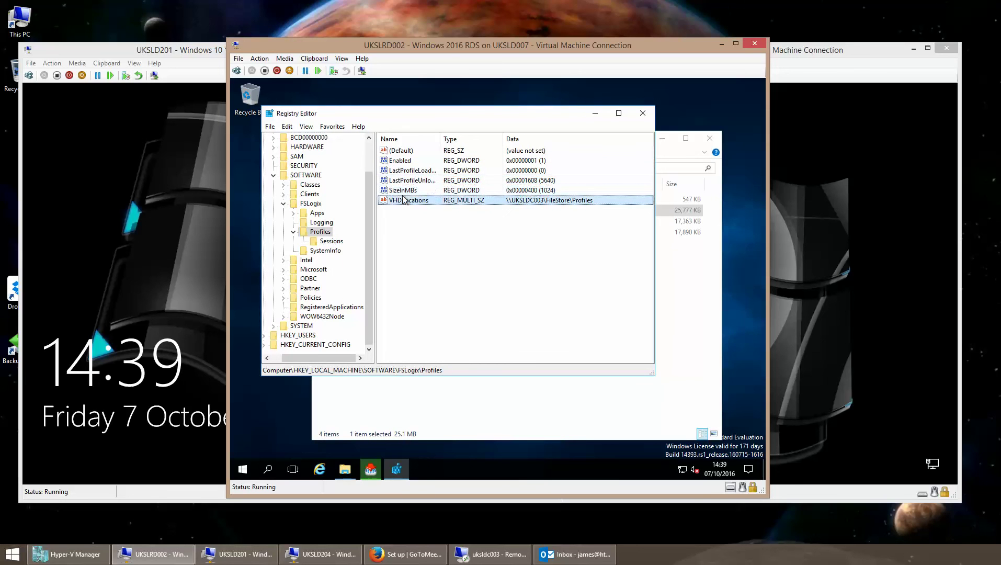
pyautogui.click(419, 190)
pyautogui.click(413, 180)
pyautogui.click(410, 170)
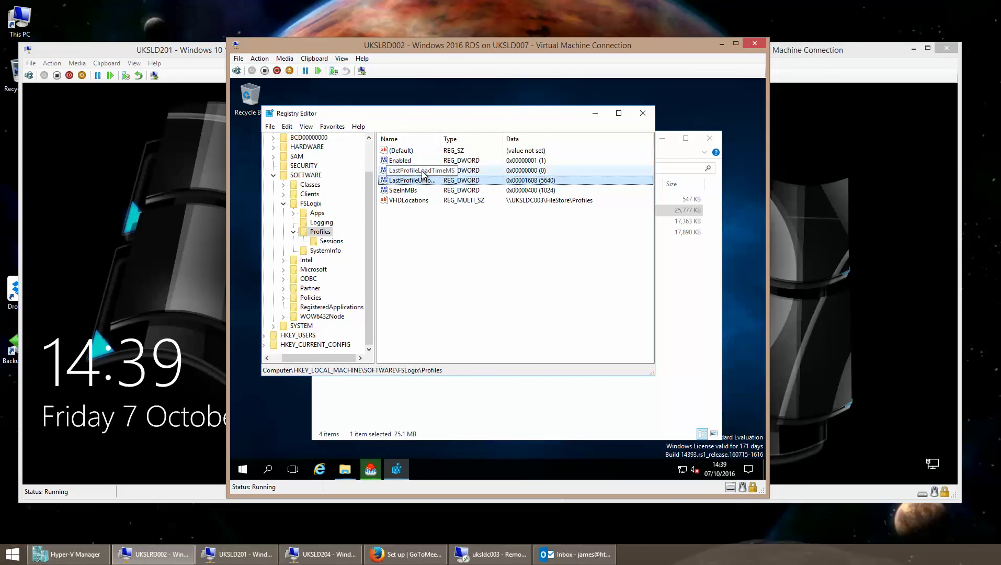
pyautogui.click(403, 160)
# - Close Registry Editor, the completed FSLogix Apps setup and the Release folder window
pyautogui.click(642, 113)
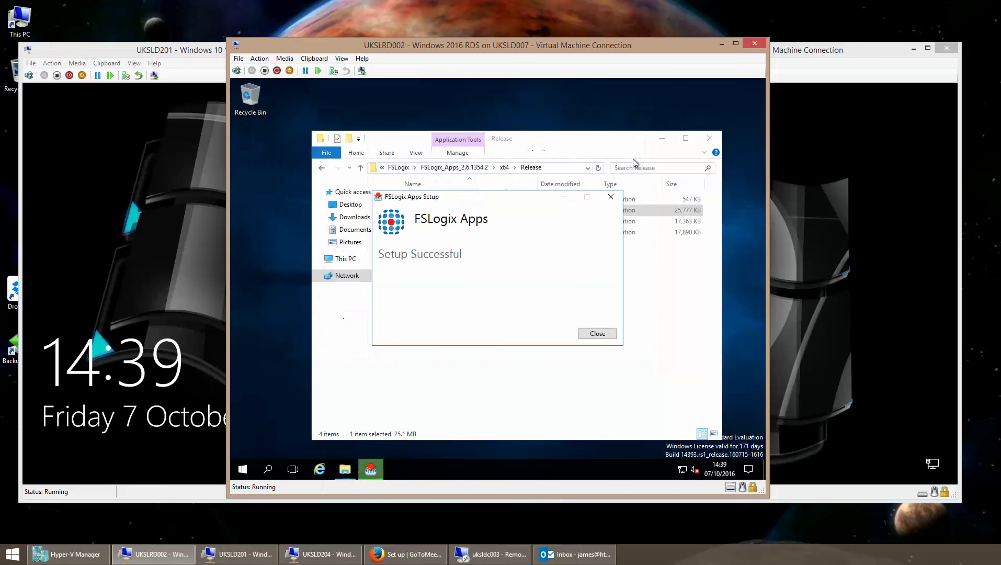
pyautogui.click(597, 334)
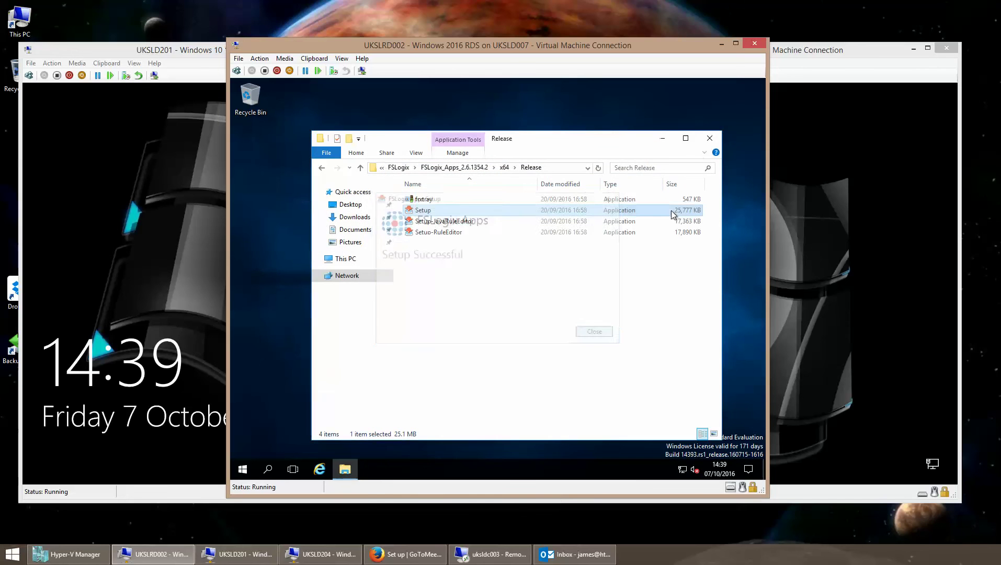
pyautogui.click(709, 138)
pyautogui.rightClick(243, 474)
pyautogui.click(295, 417)
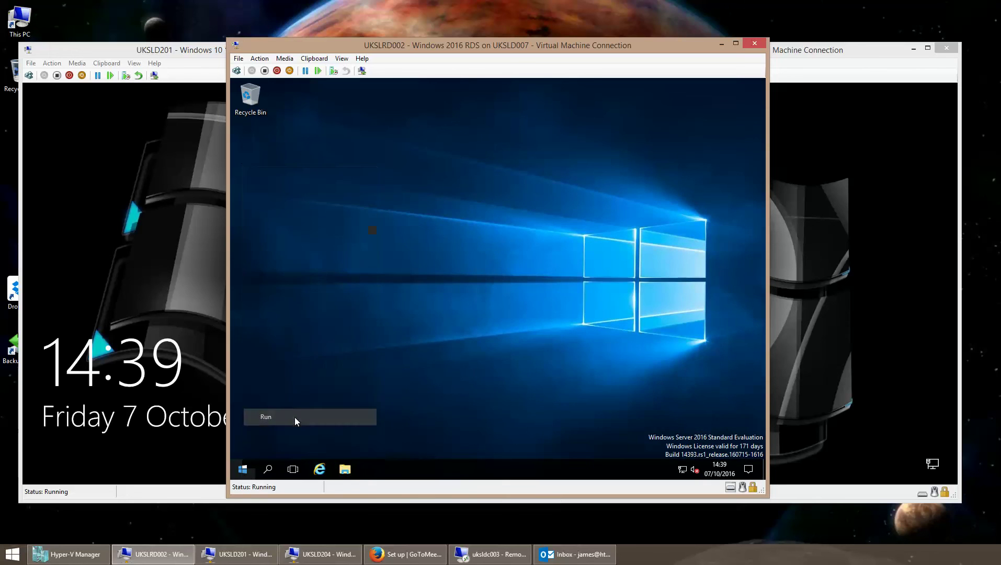
# - Start Local Users and Groups with lusrmgr.msc
pyautogui.write('lusrmgr')
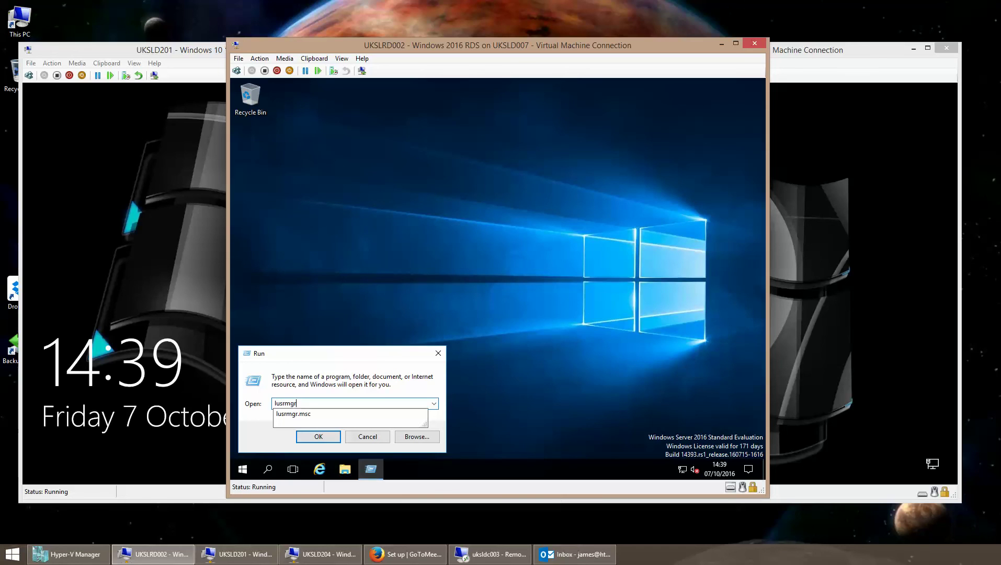
pyautogui.press('Down')
pyautogui.press('Return')
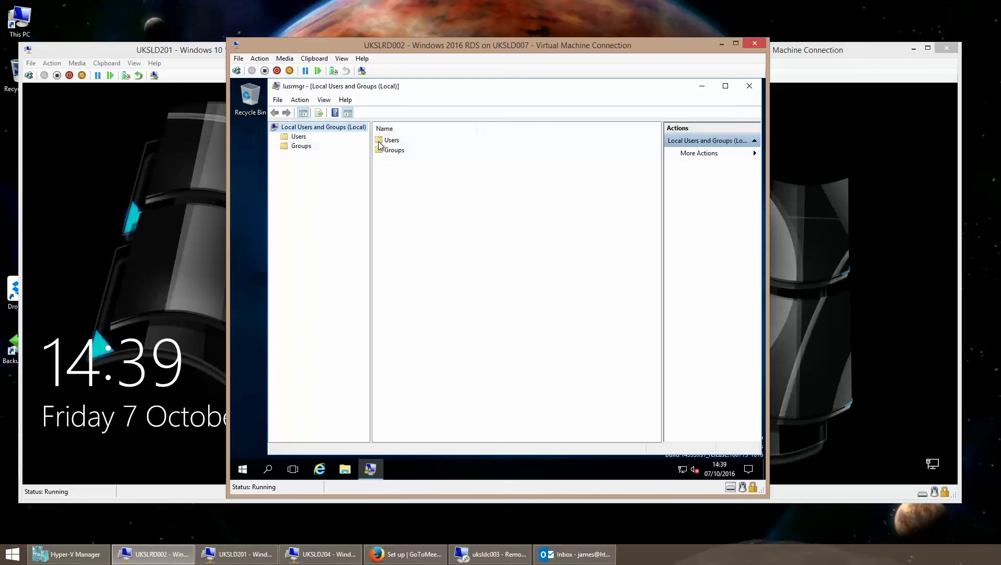
# - Review the FSLogix Profile Include List group's members, then close Local Users and Groups
pyautogui.doubleClick(395, 152)
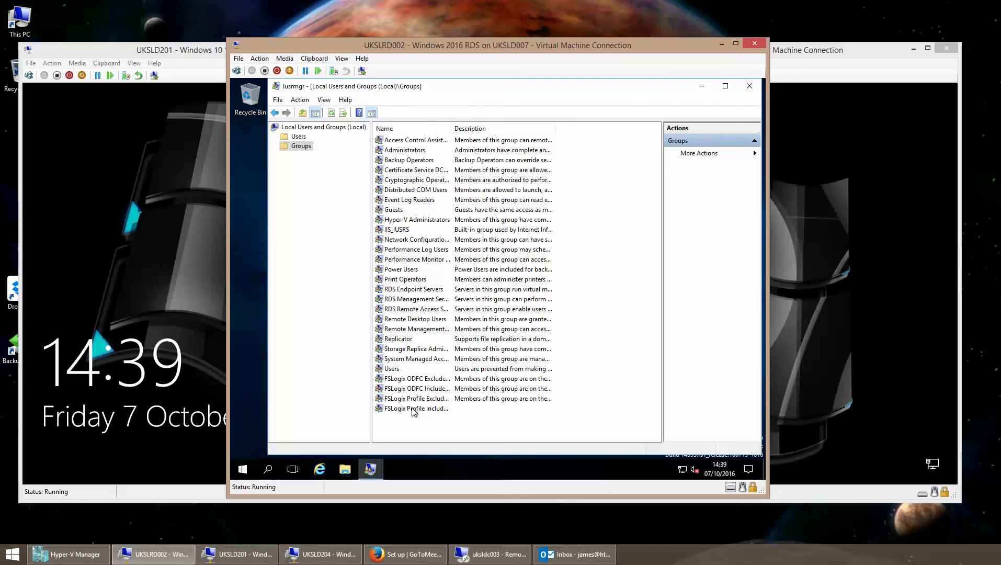
pyautogui.doubleClick(416, 408)
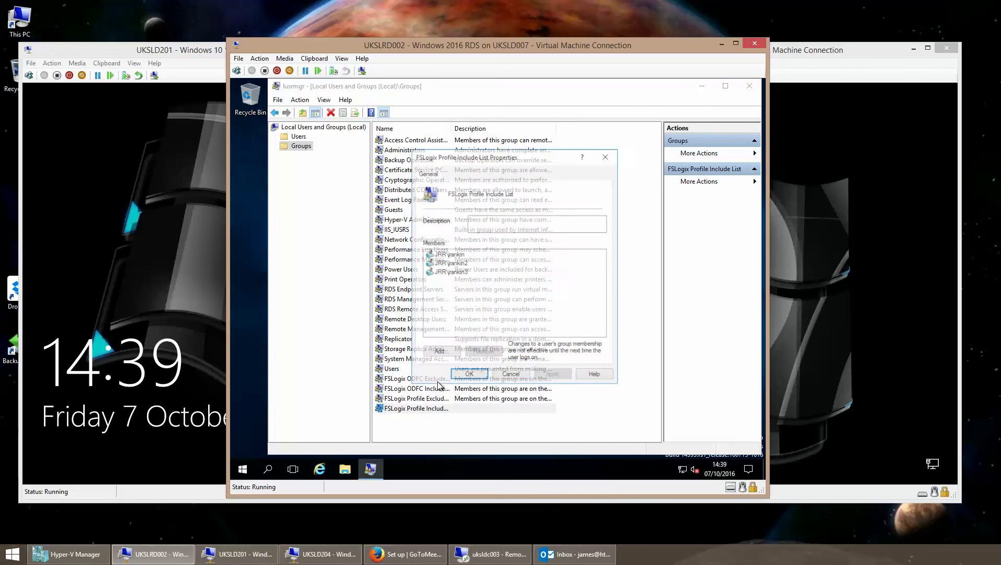
pyautogui.click(511, 372)
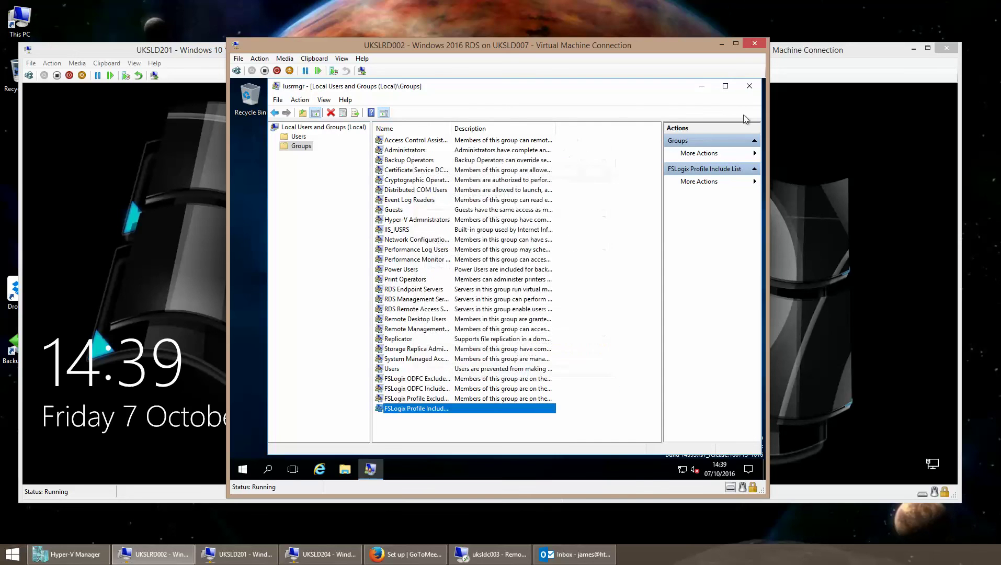
pyautogui.click(750, 86)
pyautogui.rightClick(243, 473)
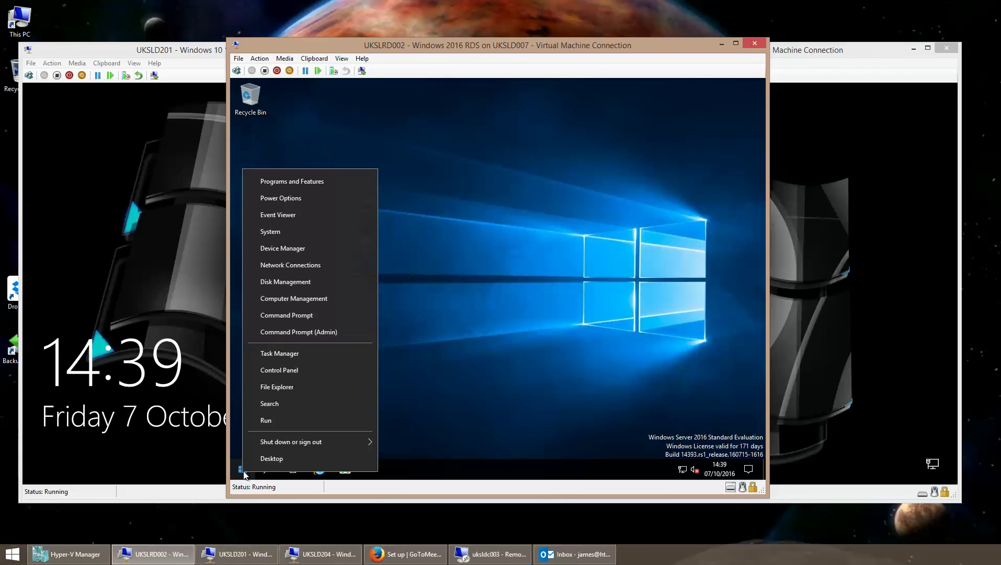
# - Sign the administrator out, then sign in via Other user with the domain user's name and password
pyautogui.moveTo(279, 443)
pyautogui.click(405, 405)
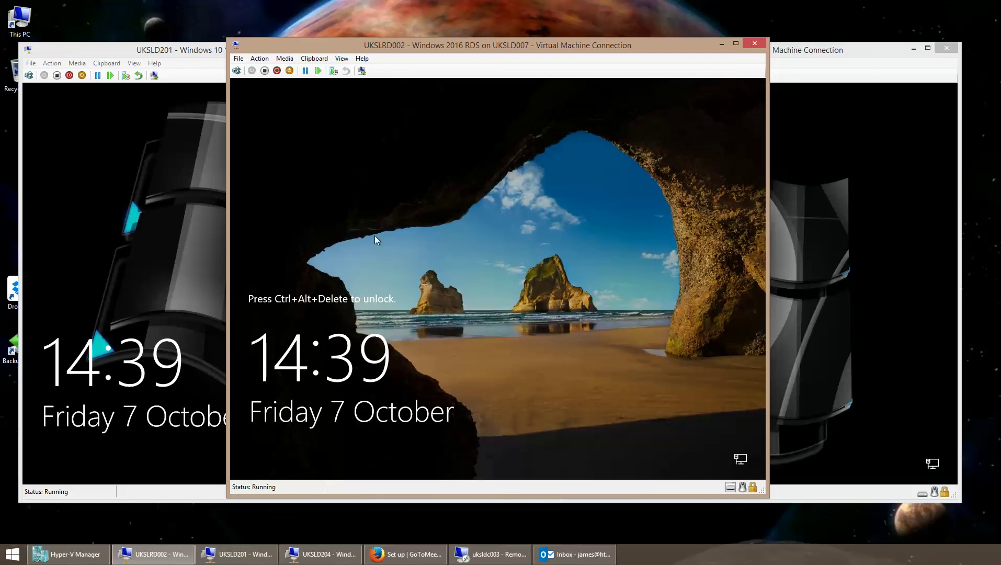
pyautogui.click(237, 70)
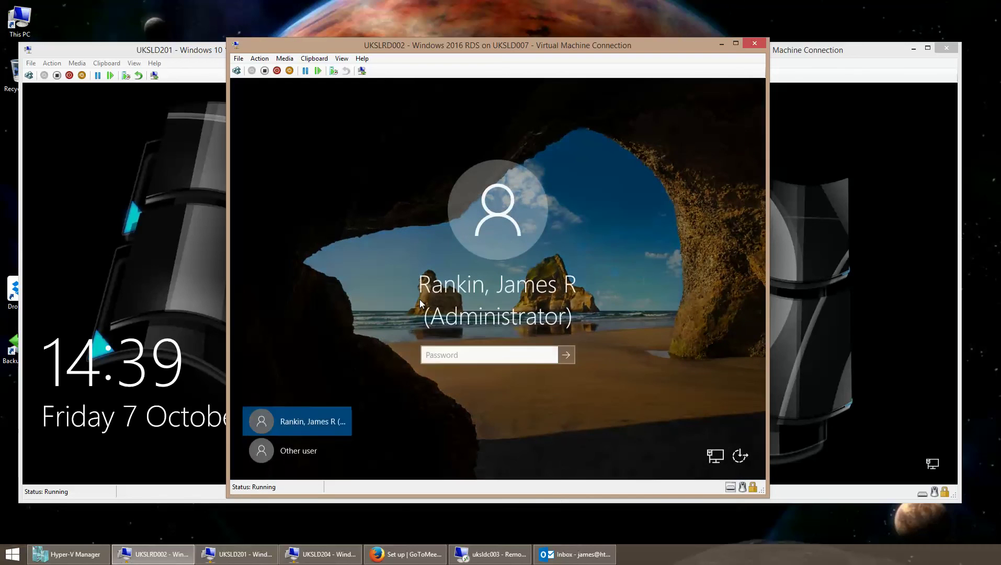
pyautogui.click(309, 443)
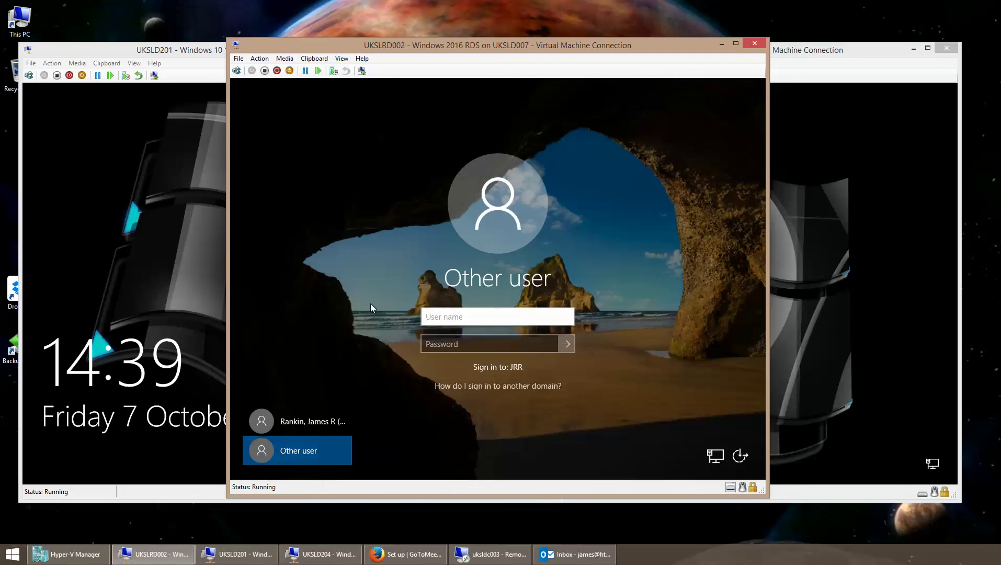
pyautogui.press('Tab')
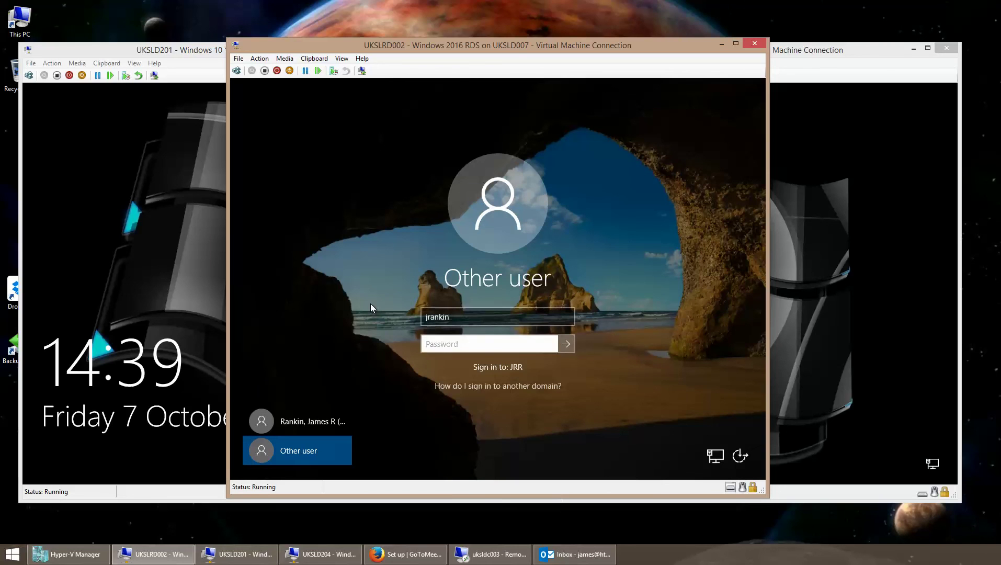
pyautogui.write('•••••••••••')
pyautogui.press('Return')
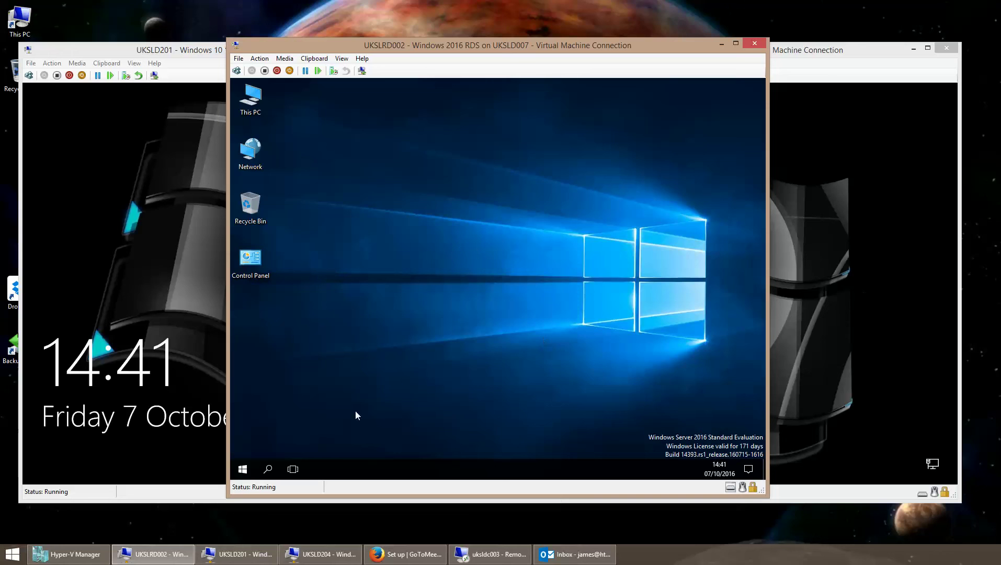
# - Check the roamed Start menu for Paint and the Apps and Stuff tile groups, then bring up Run
pyautogui.click(242, 469)
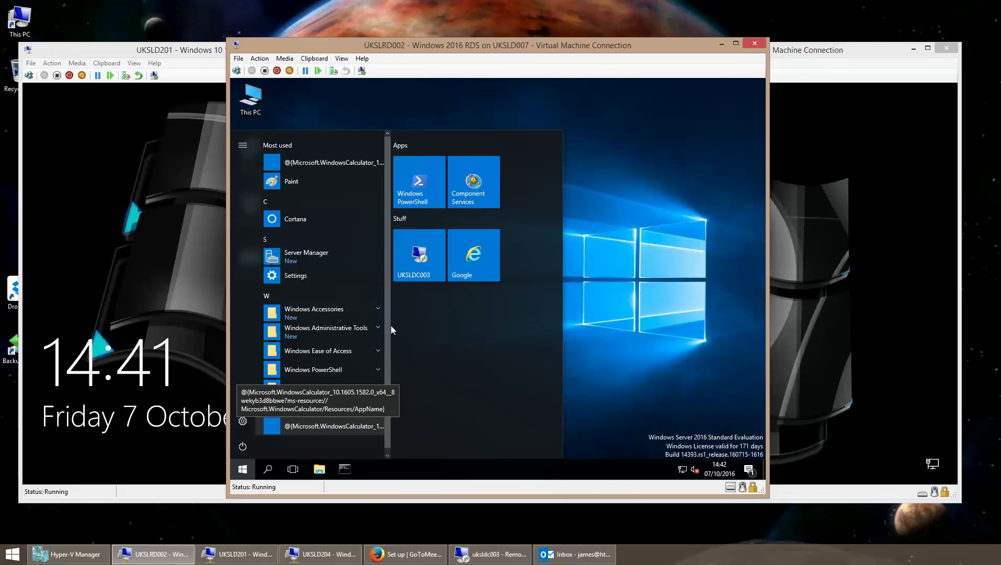
pyautogui.click(618, 114)
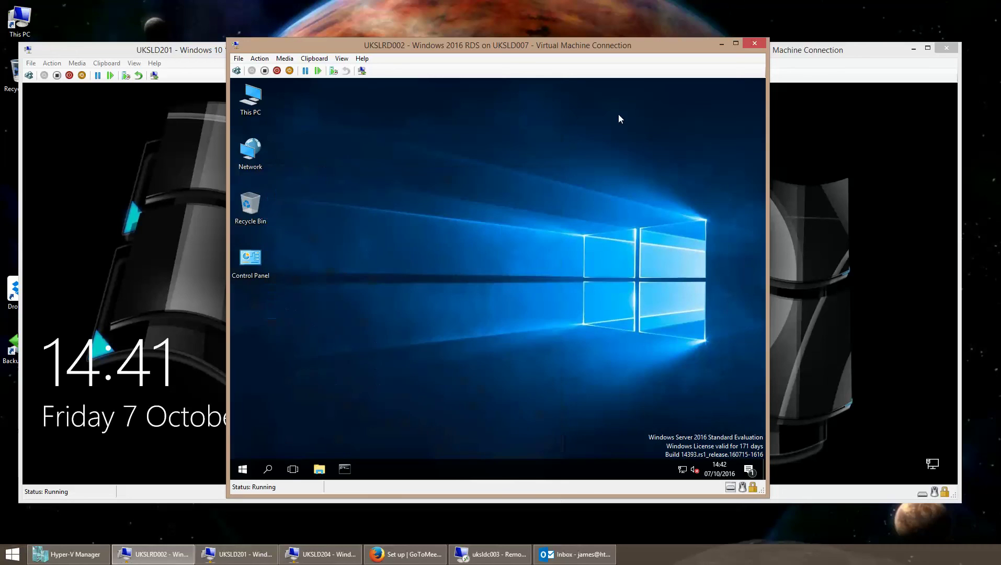
pyautogui.rightClick(241, 463)
pyautogui.click(291, 409)
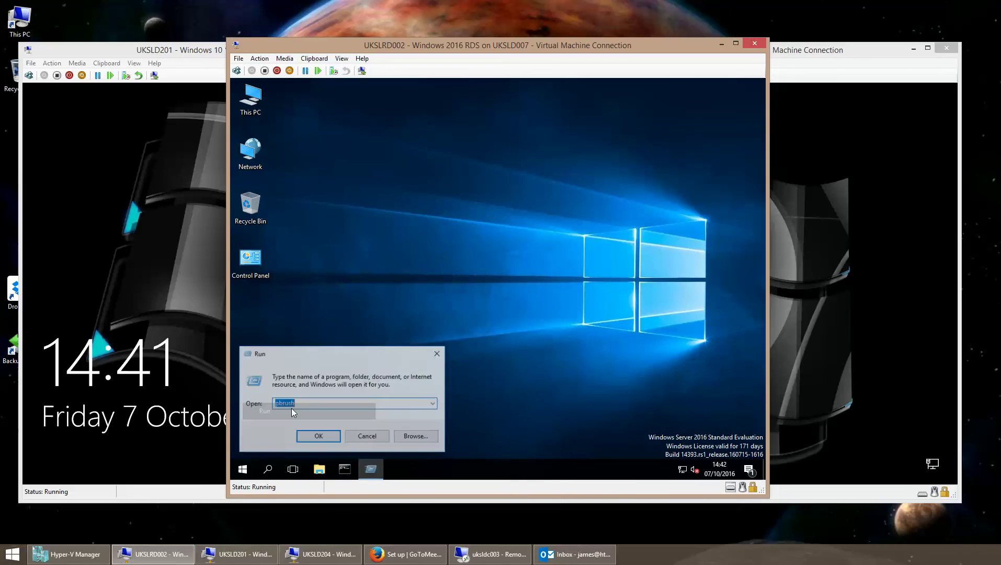
# - Run pbrush to confirm Paint opens, close it, and sign the user out
pyautogui.click(306, 439)
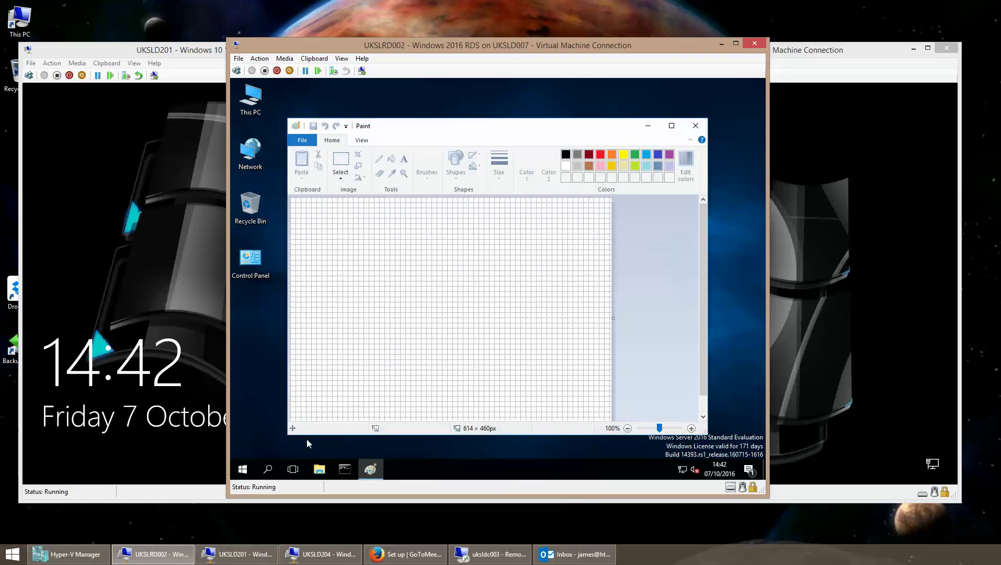
pyautogui.click(691, 126)
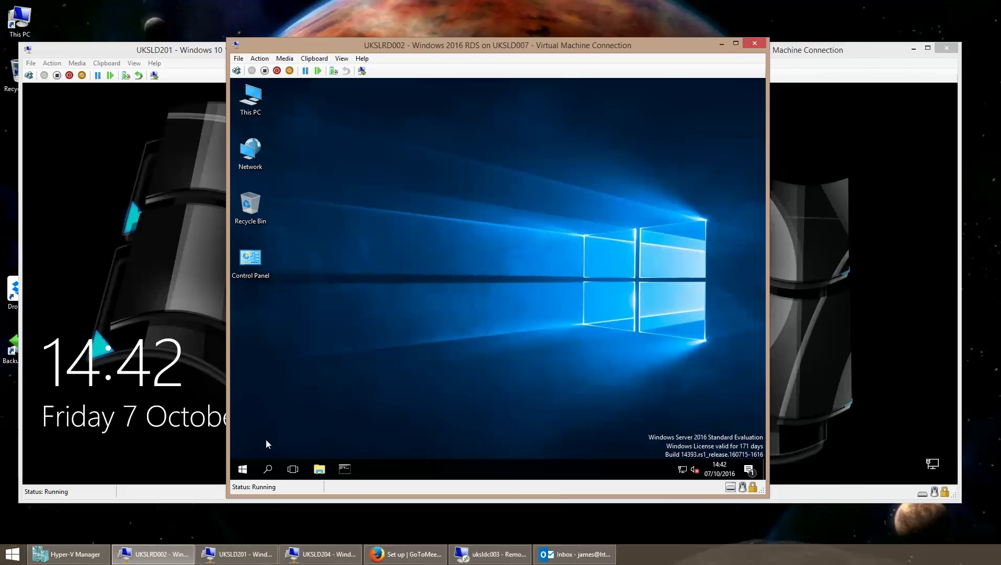
pyautogui.rightClick(242, 471)
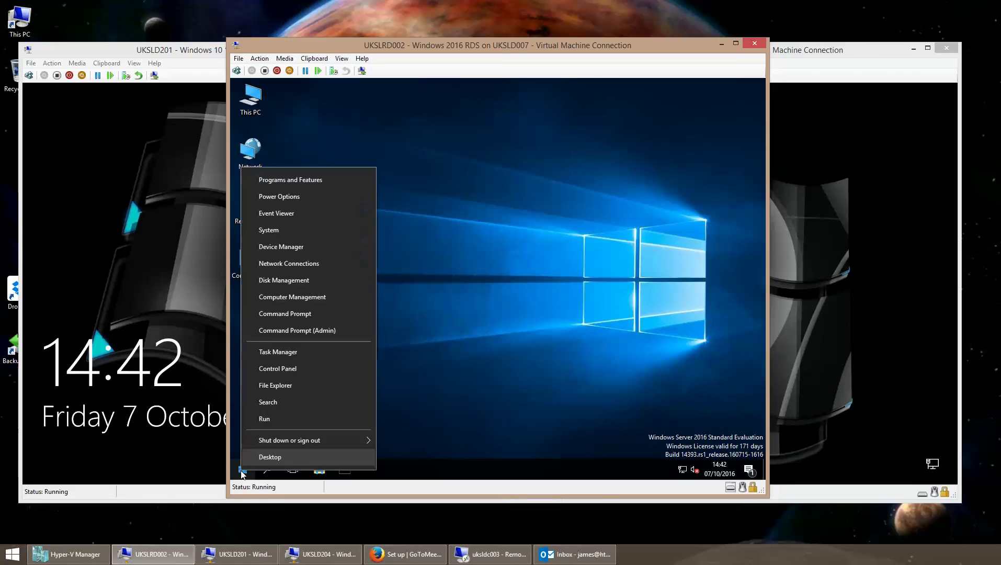
pyautogui.moveTo(287, 440)
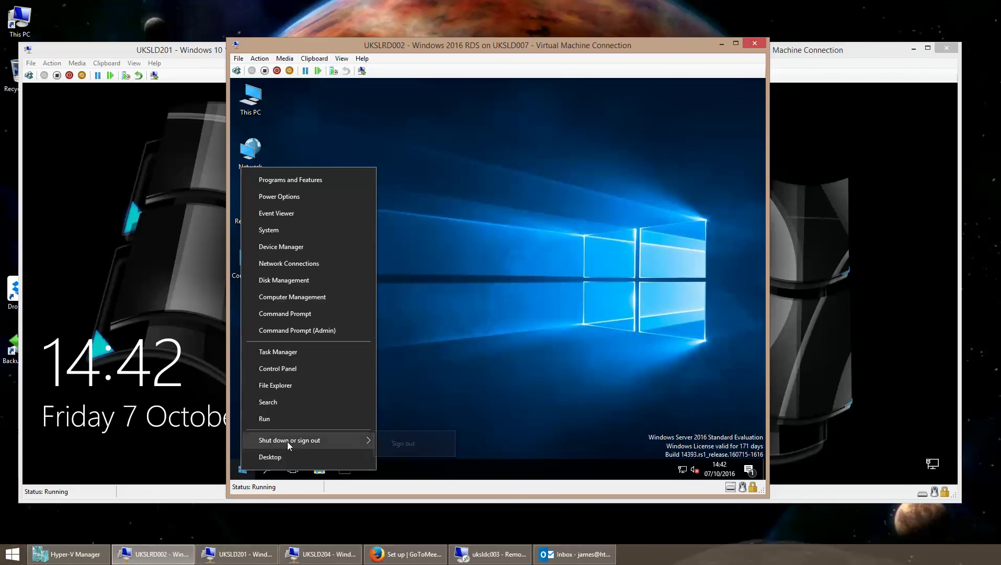
pyautogui.click(386, 448)
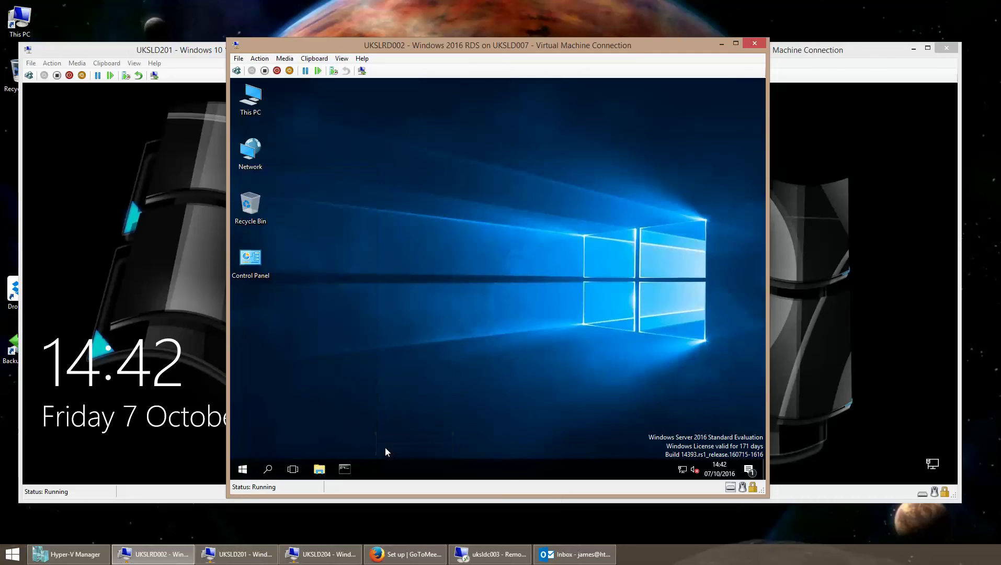